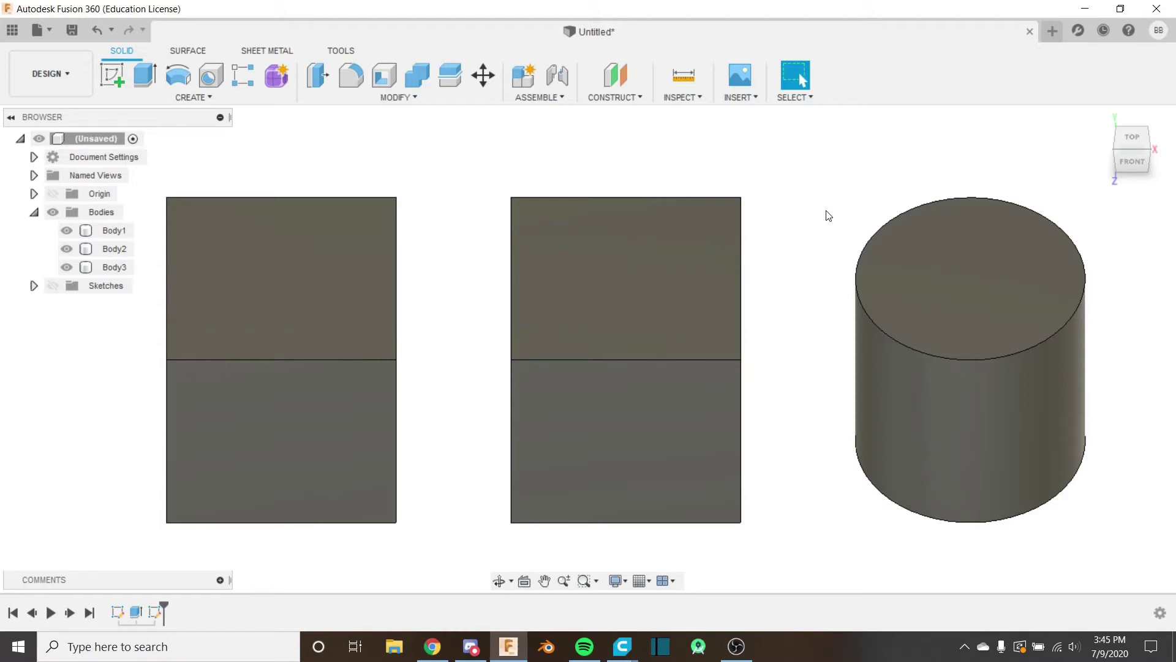
# Open the Create menu to review the solid creation tools.
pyautogui.click(206, 101)
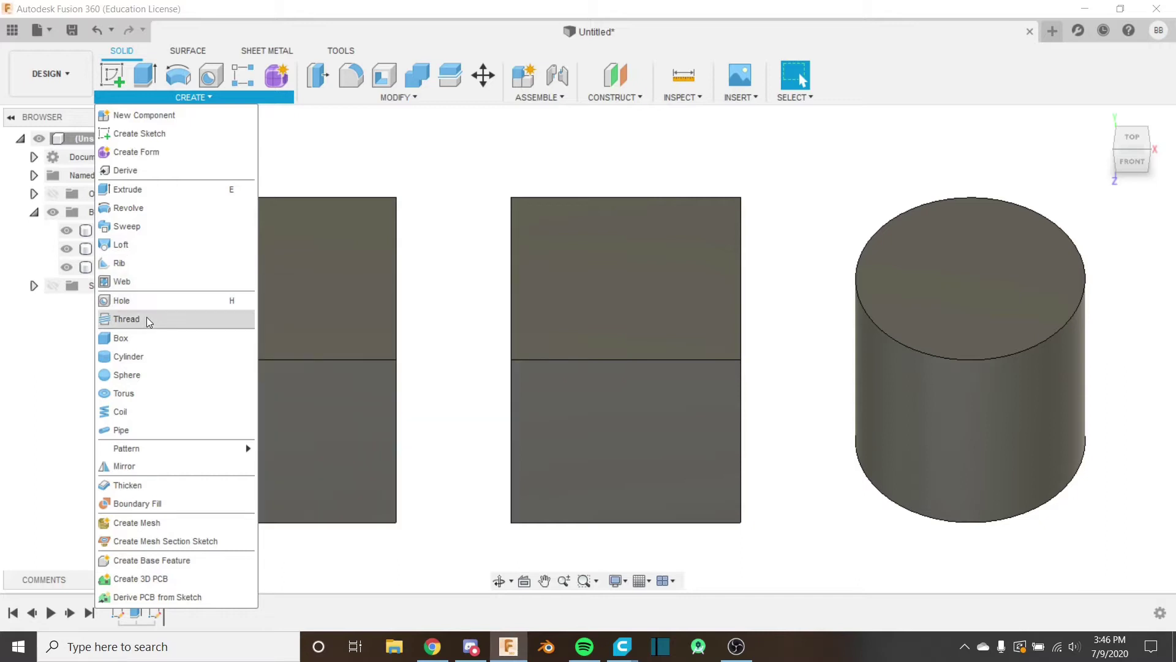
# Close the Create menu and browse the Modify menu a few times without choosing a tool.
pyautogui.click(413, 197)
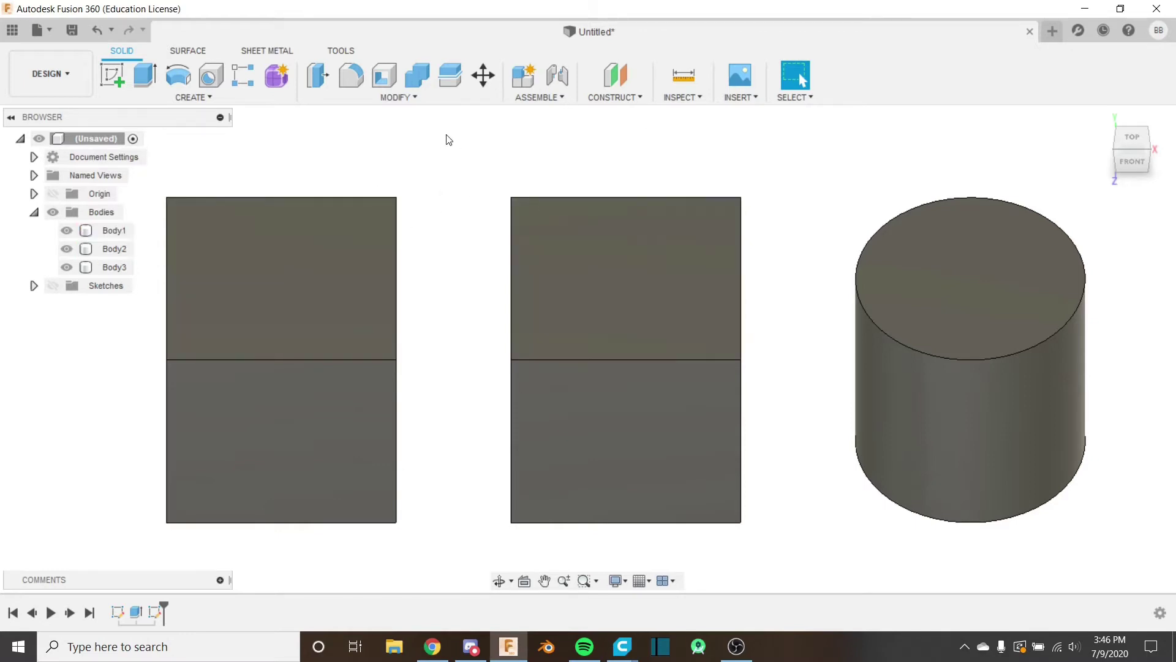
pyautogui.click(412, 98)
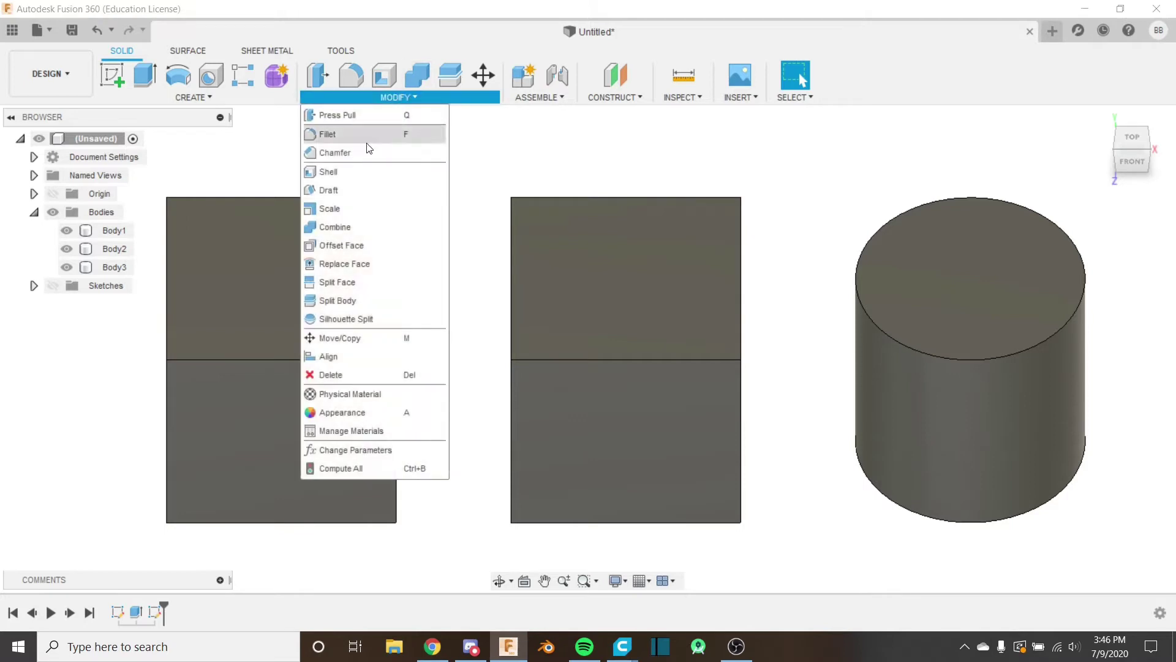
pyautogui.click(519, 161)
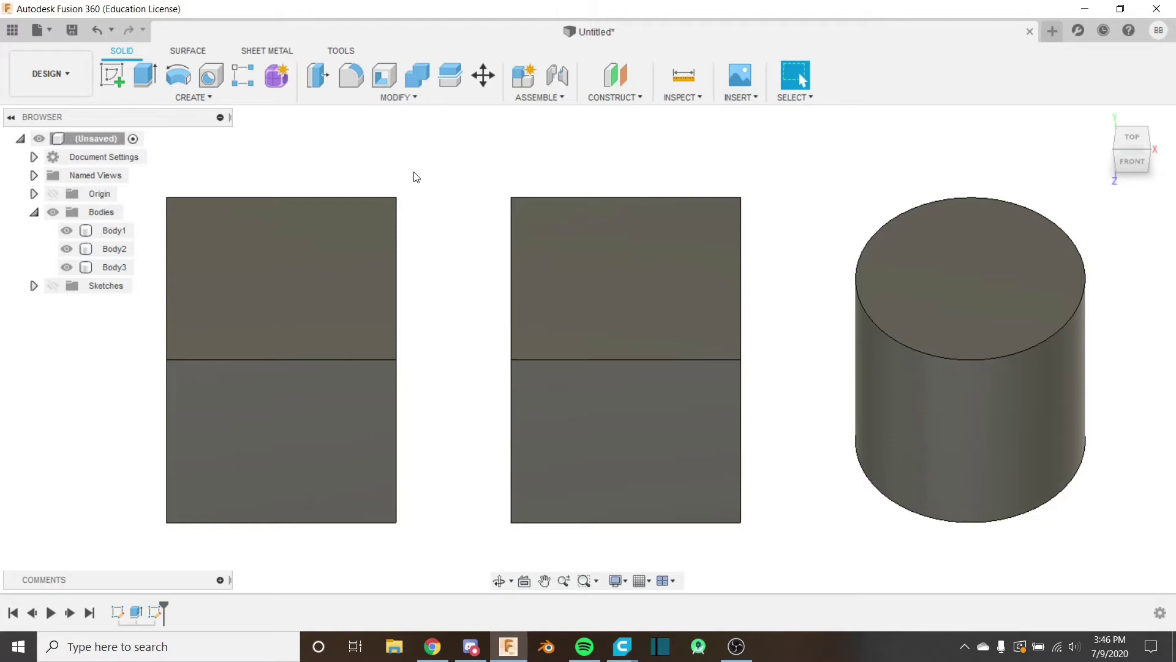
pyautogui.click(417, 98)
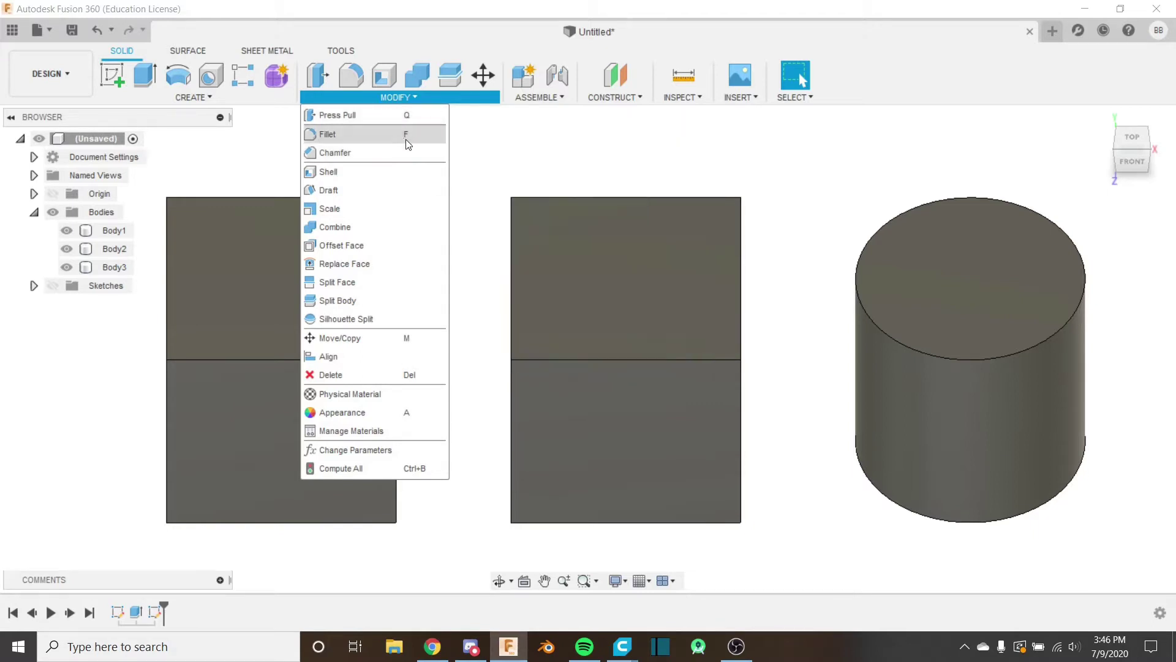
pyautogui.click(496, 136)
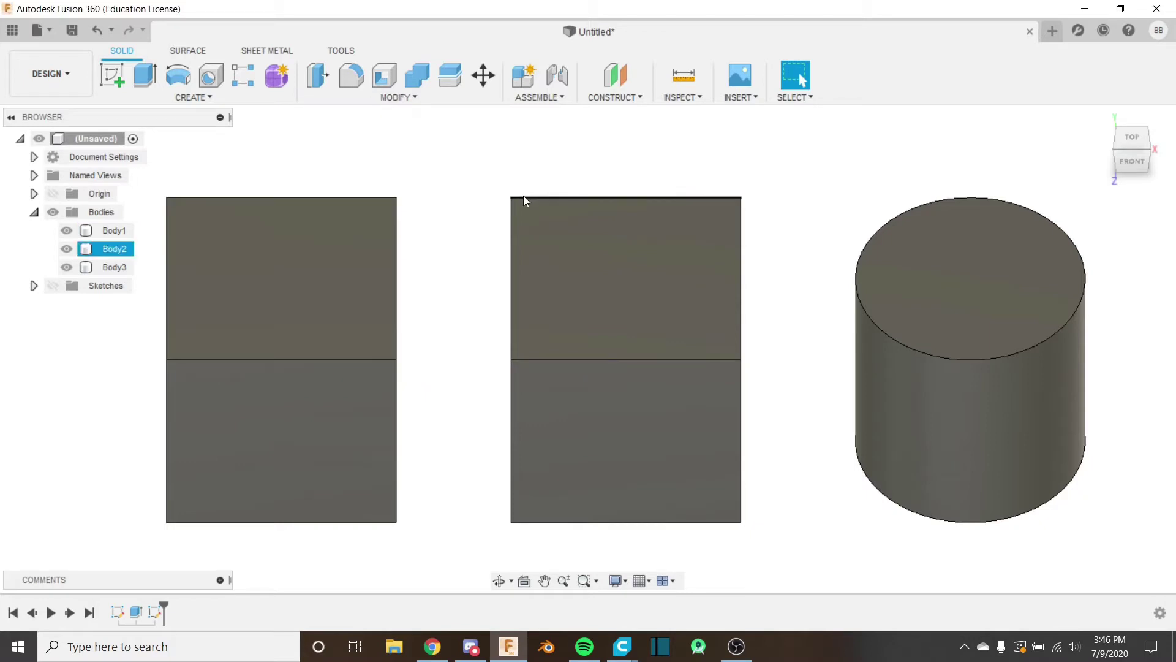
pyautogui.click(381, 96)
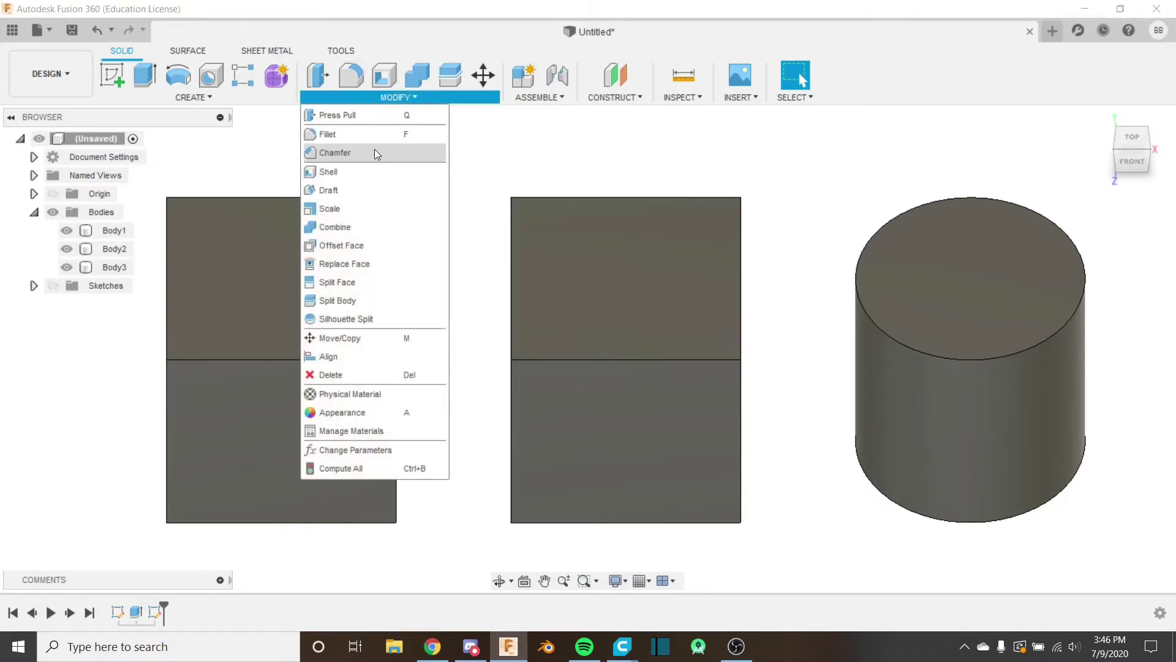
# Orbit to an angled view, preview a 2.50 mm fillet on Body1's top face, then cancel it.
pyautogui.click(519, 141)
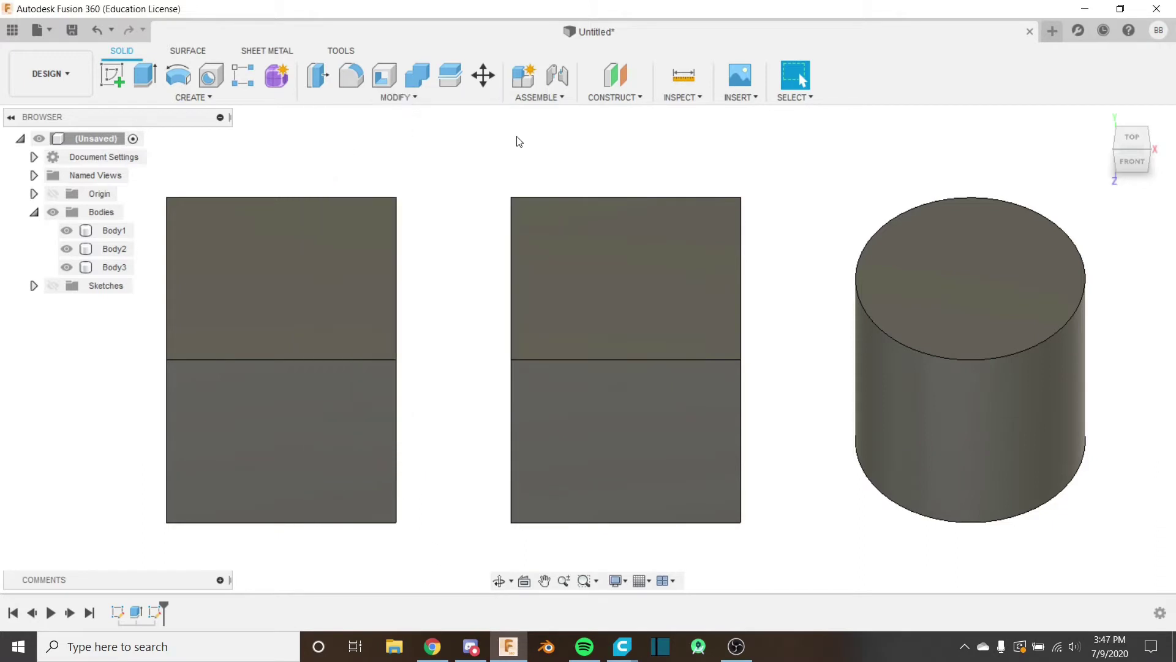
pyautogui.press('f')
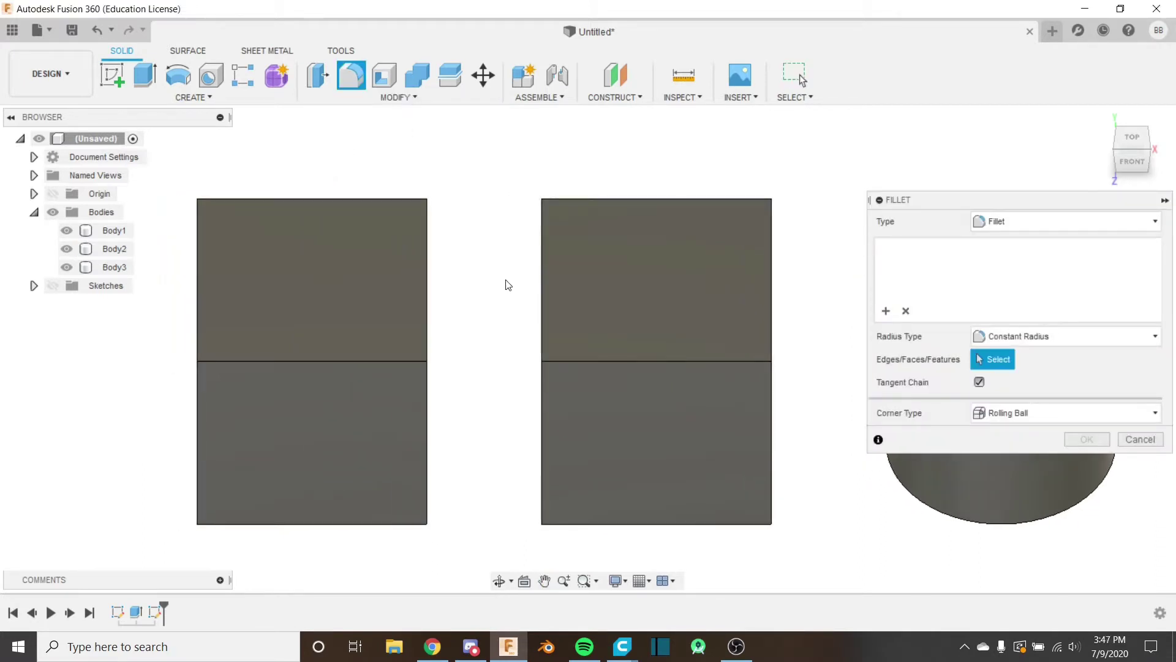
pyautogui.keyDown('shift'); pyautogui.moveTo(508, 283); pyautogui.dragTo(489, 267, button='middle'); pyautogui.keyUp('shift')
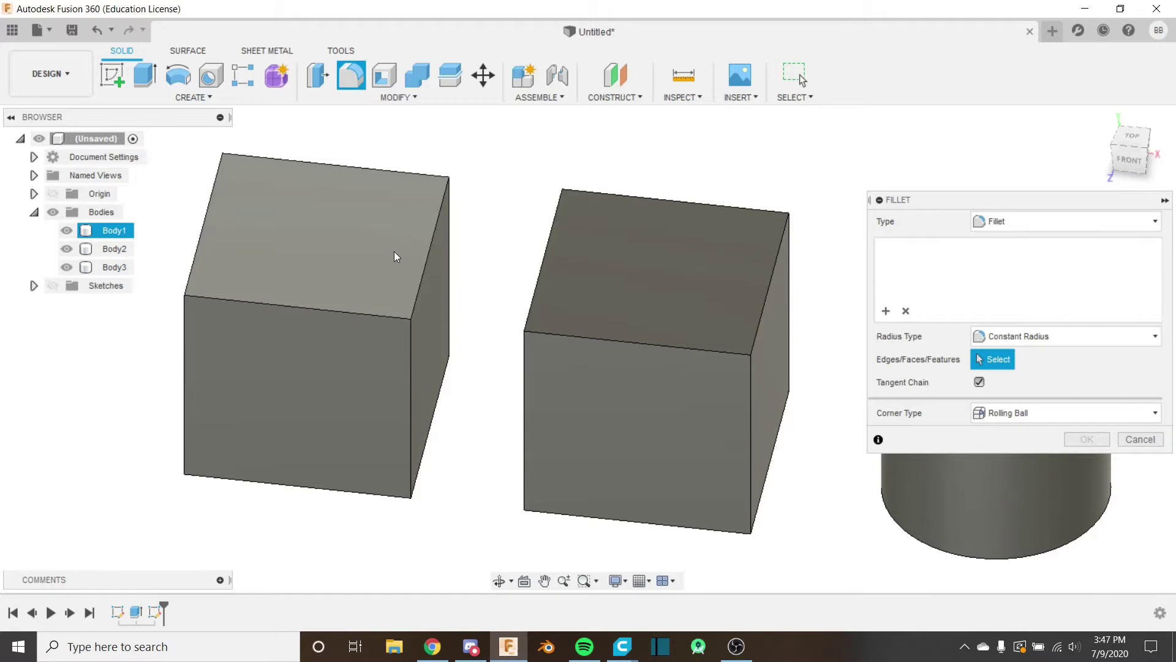
pyautogui.moveTo(394, 255); pyautogui.dragTo(390, 266, button='middle')
pyautogui.click(351, 254)
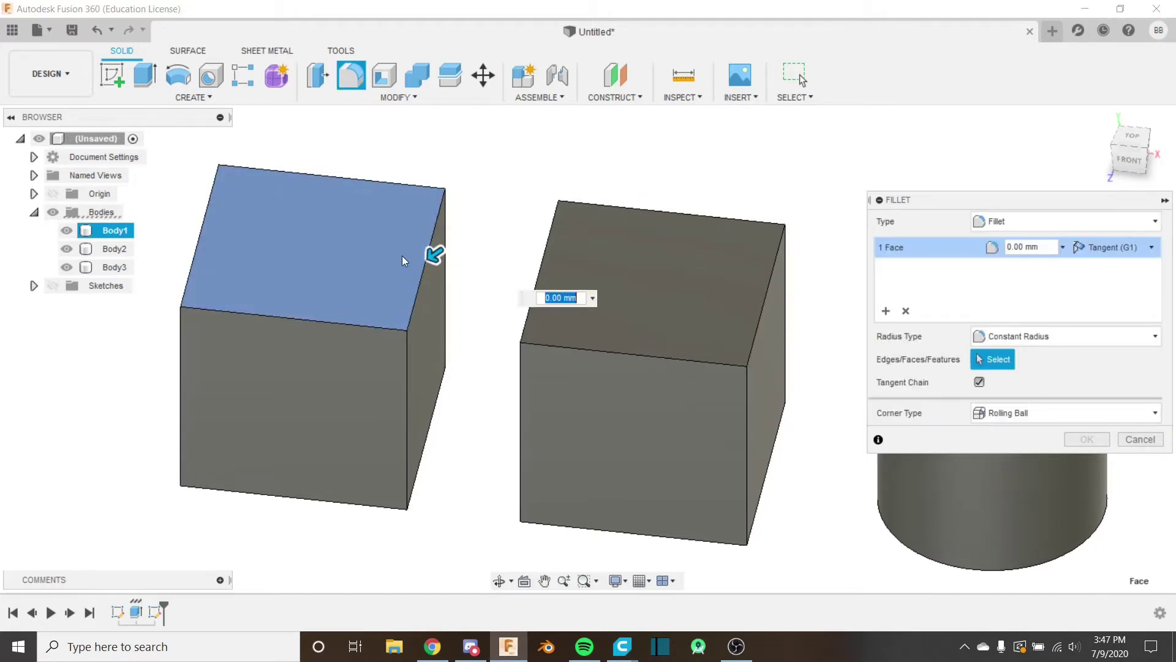
pyautogui.moveTo(434, 254); pyautogui.dragTo(421, 258)
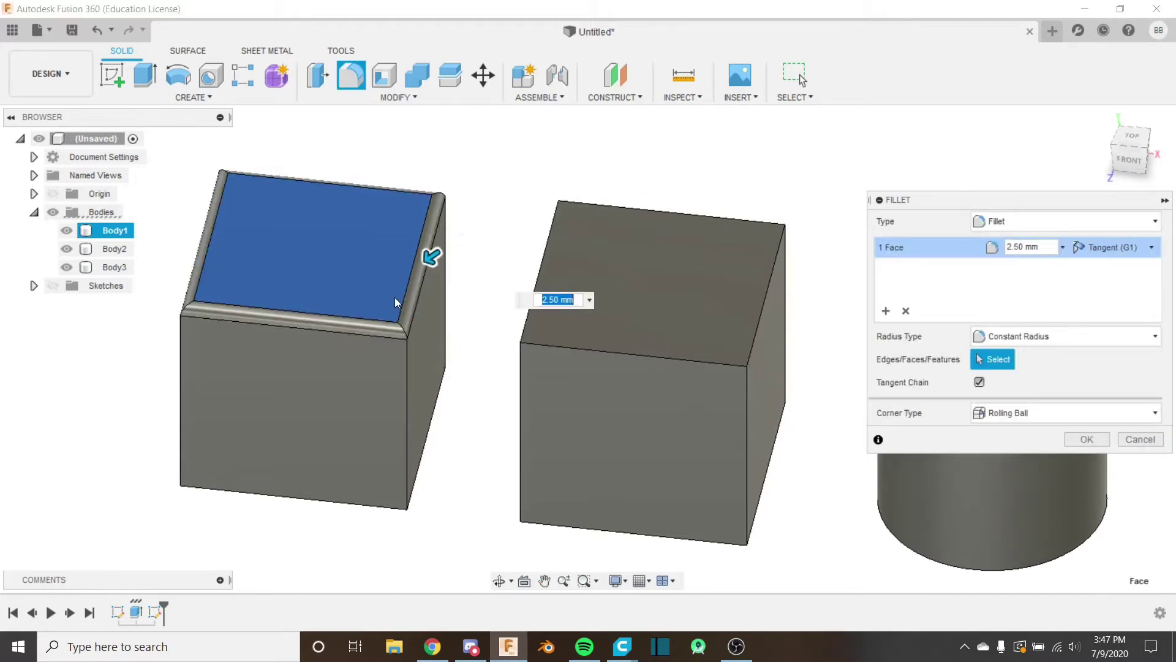
pyautogui.scroll(5, 399, 297)
pyautogui.scroll(-4, 416, 286)
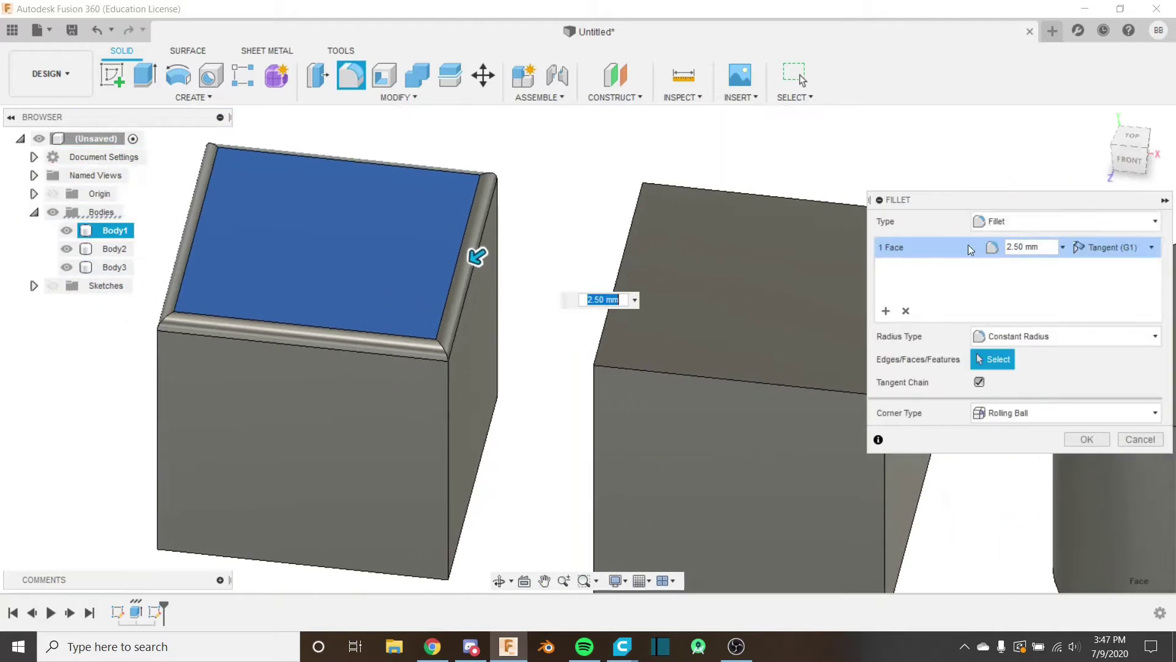
pyautogui.press('Escape')
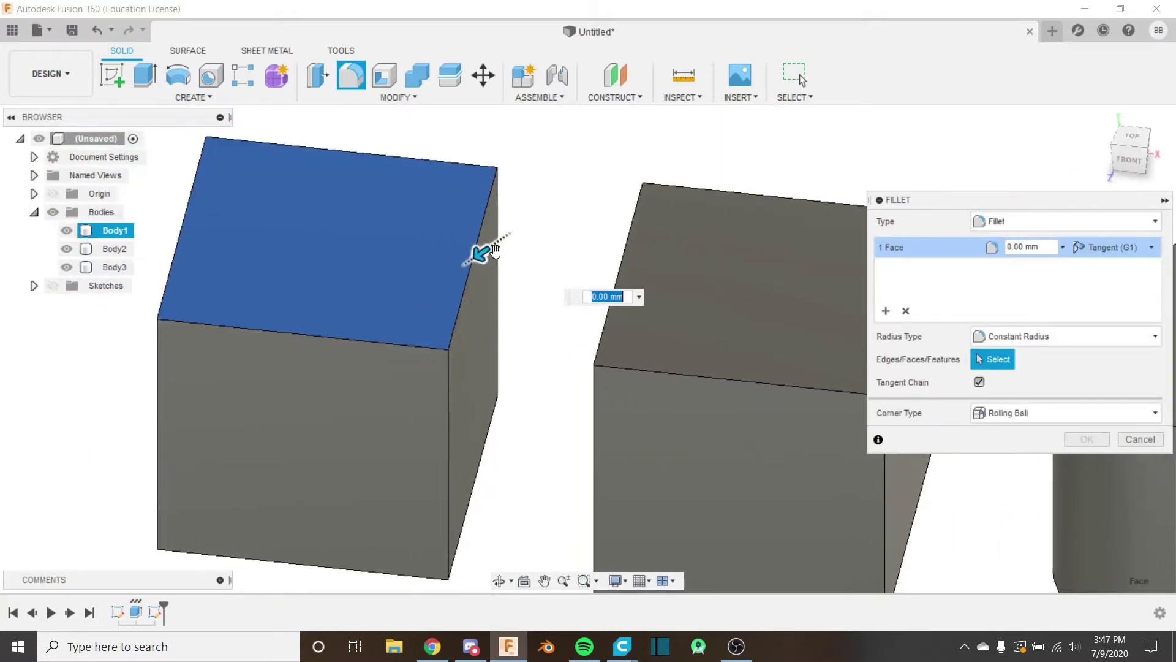
# Try a fillet on the first box's right top edge and cancel it unapplied.
pyautogui.click(351, 75)
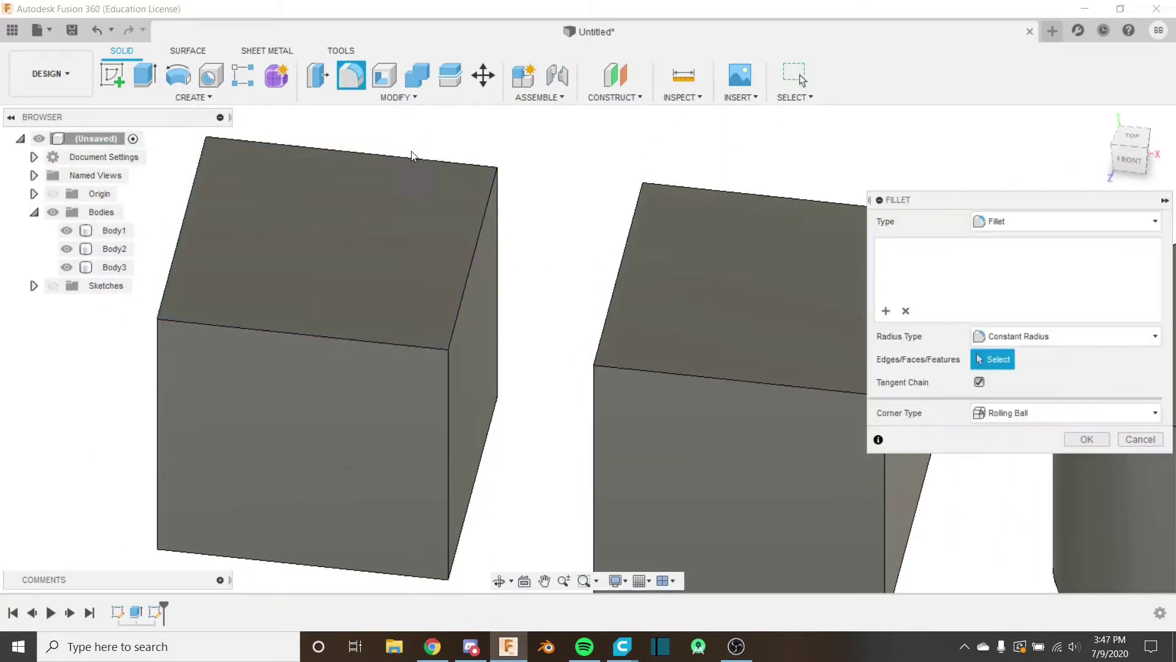
pyautogui.click(463, 298)
pyautogui.moveTo(467, 297)
pyautogui.mouseDown()
pyautogui.moveTo(454, 305)
pyautogui.moveTo(468, 296)
pyautogui.mouseUp()
pyautogui.press('Escape')
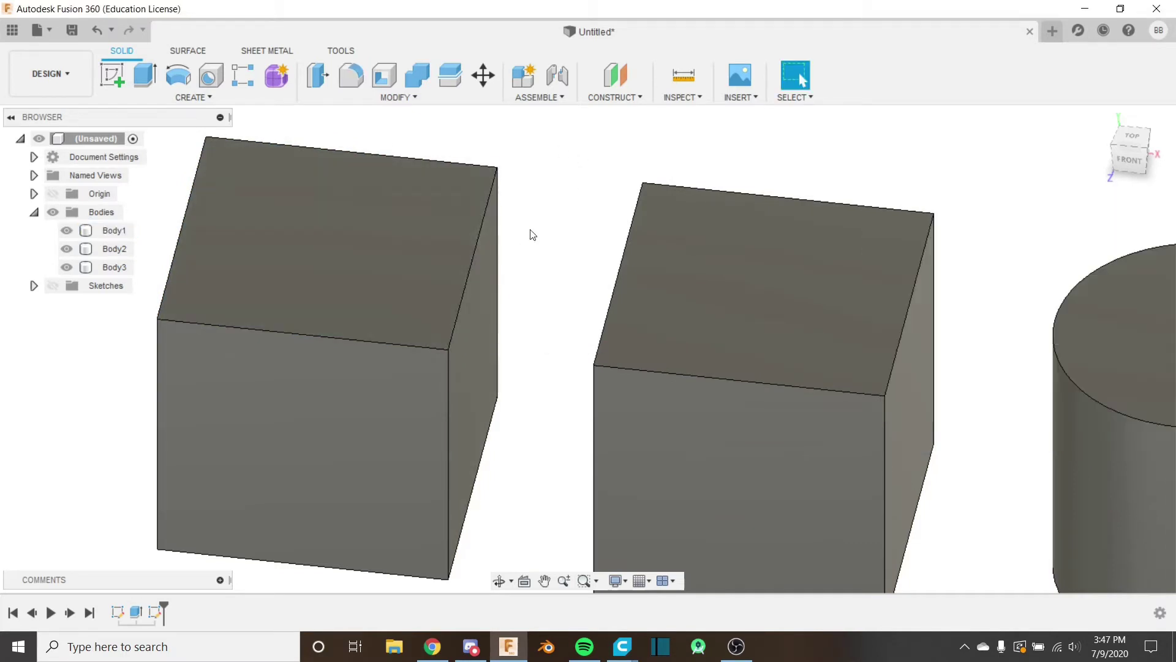
# Start a fillet on the first box's right top, front top and front vertical edges.
pyautogui.press('f')
pyautogui.click(464, 284)
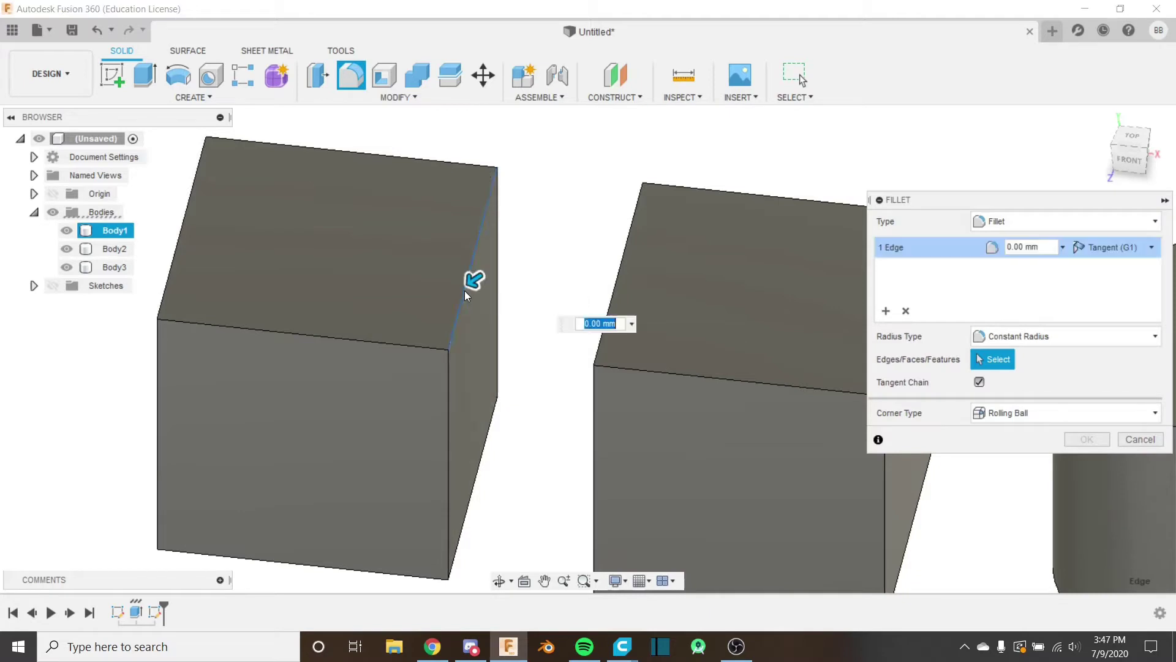
pyautogui.click(439, 348)
pyautogui.click(450, 376)
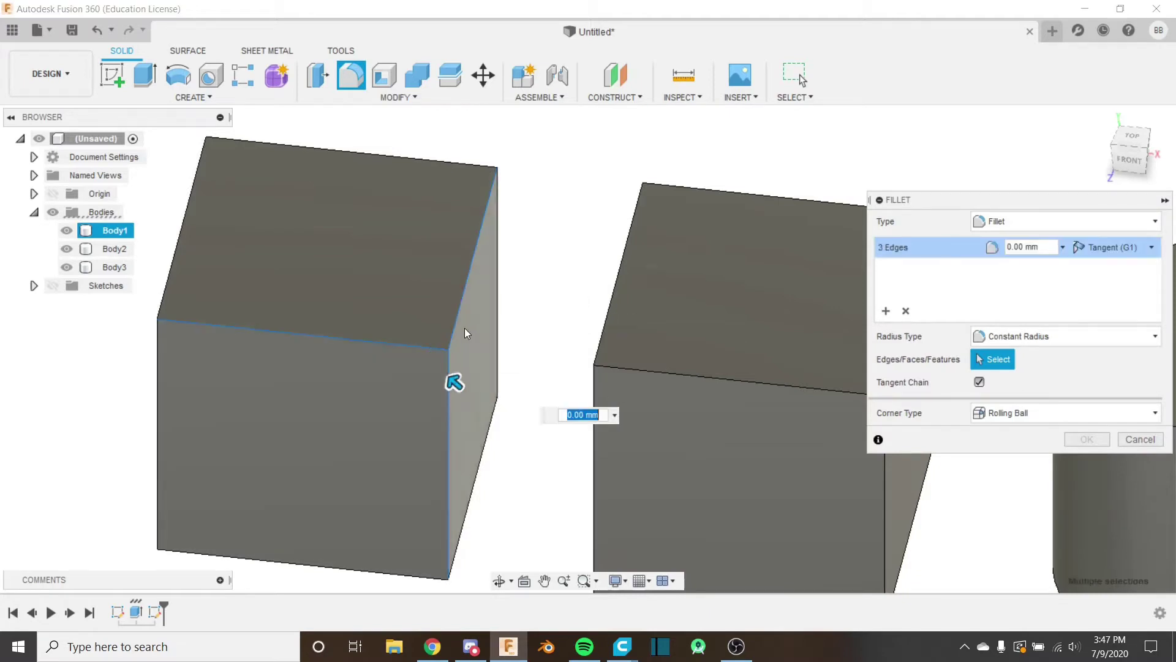
pyautogui.scroll(-2, 478, 333)
pyautogui.scroll(1, 490, 342)
pyautogui.scroll(3, 490, 342)
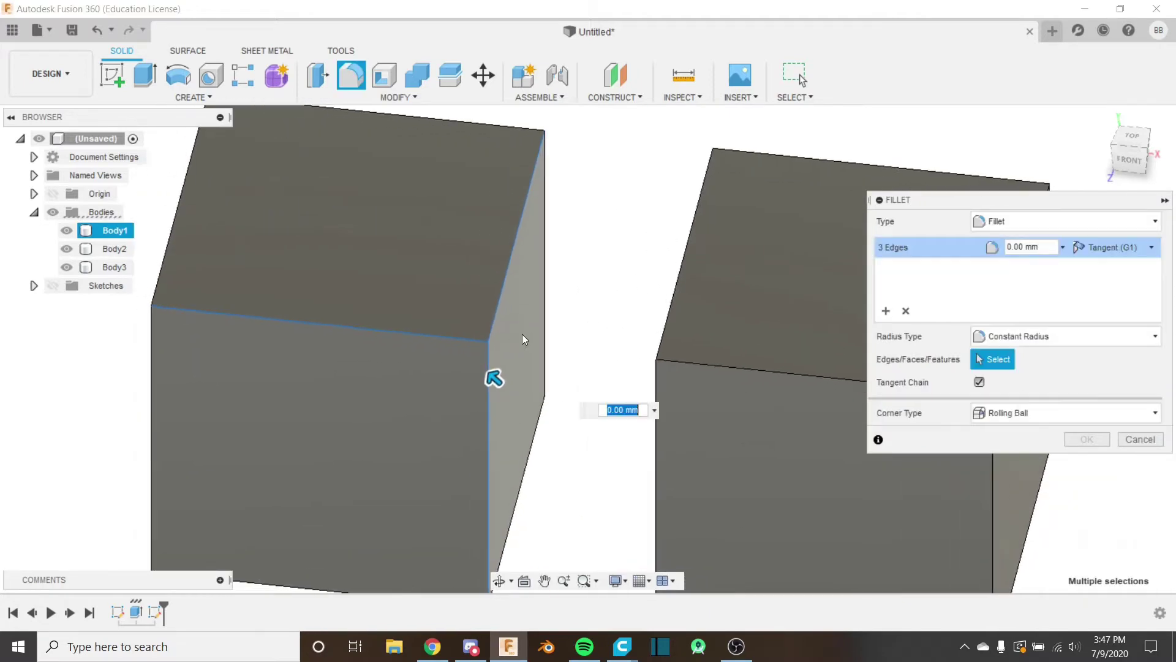
pyautogui.keyDown('shift'); pyautogui.moveTo(517, 331); pyautogui.dragTo(486, 239, button='middle'); pyautogui.keyUp('shift')
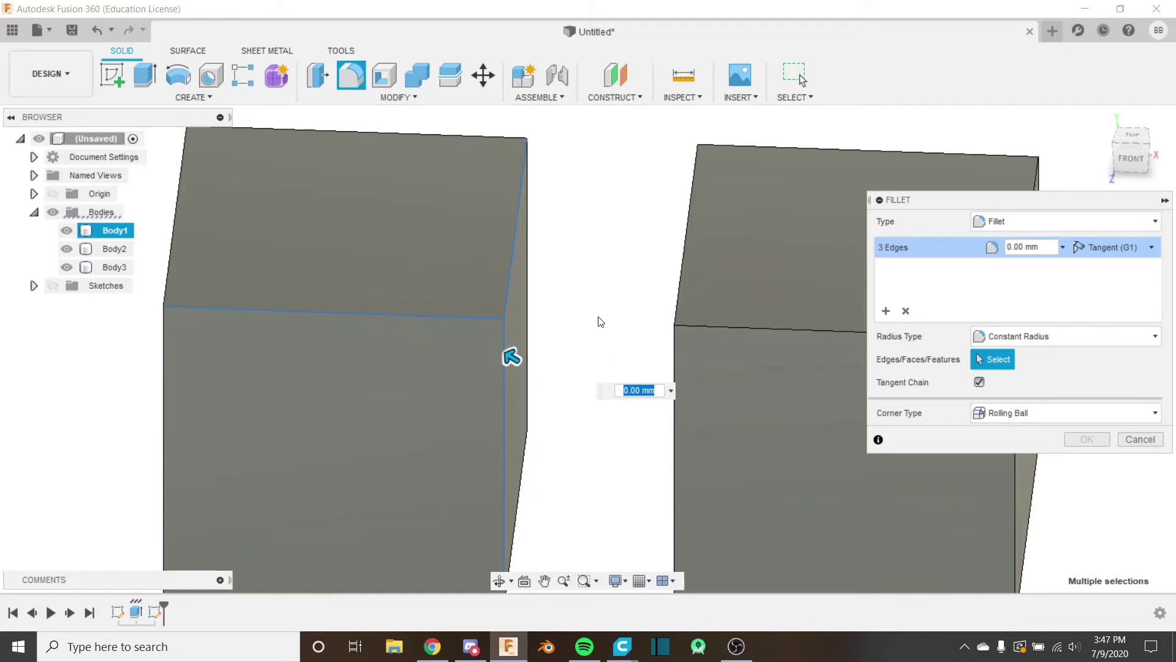
# Set the fillet radius to 2 mm and orbit around to inspect the corner.
pyautogui.write('2')
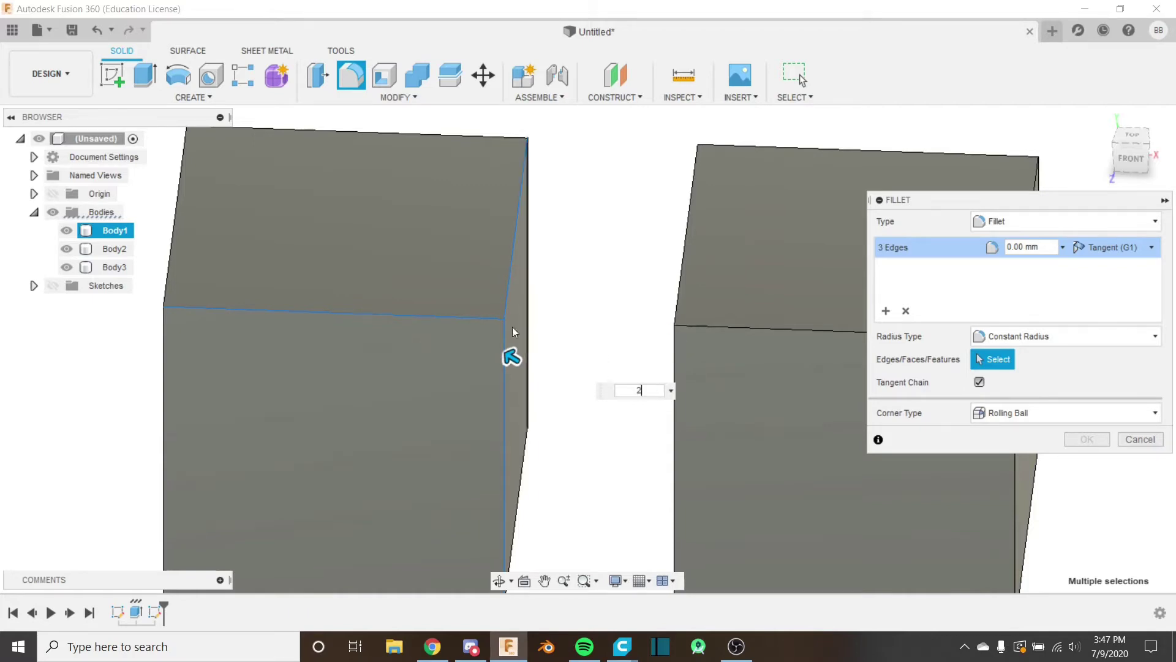
pyautogui.scroll(5, 484, 306)
pyautogui.scroll(-5, 481, 303)
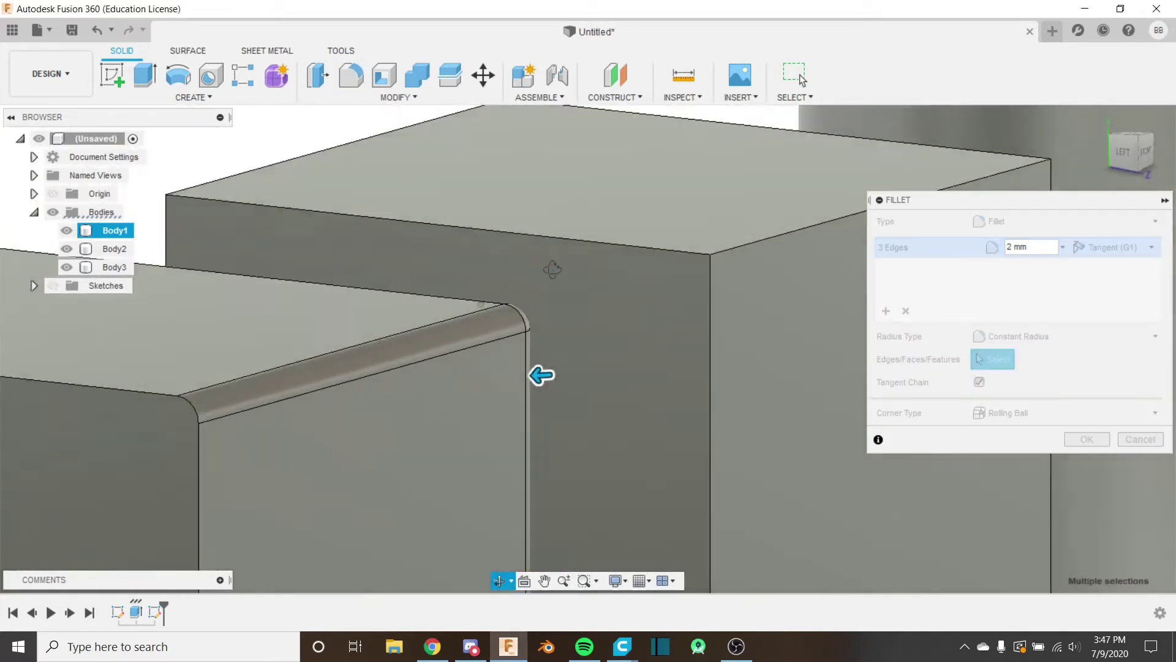
pyautogui.keyDown('shift'); pyautogui.moveTo(481, 303); pyautogui.dragTo(576, 259, button='middle'); pyautogui.keyUp('shift')
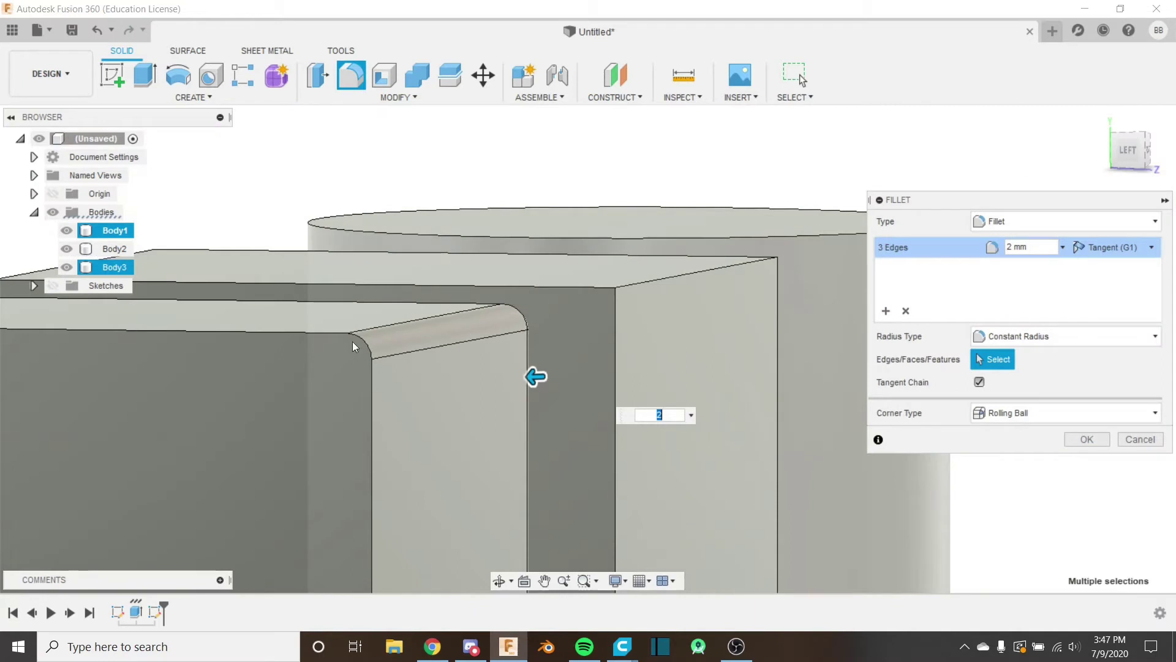
pyautogui.keyDown('shift'); pyautogui.moveTo(358, 343); pyautogui.dragTo(376, 341, button='middle'); pyautogui.keyUp('shift')
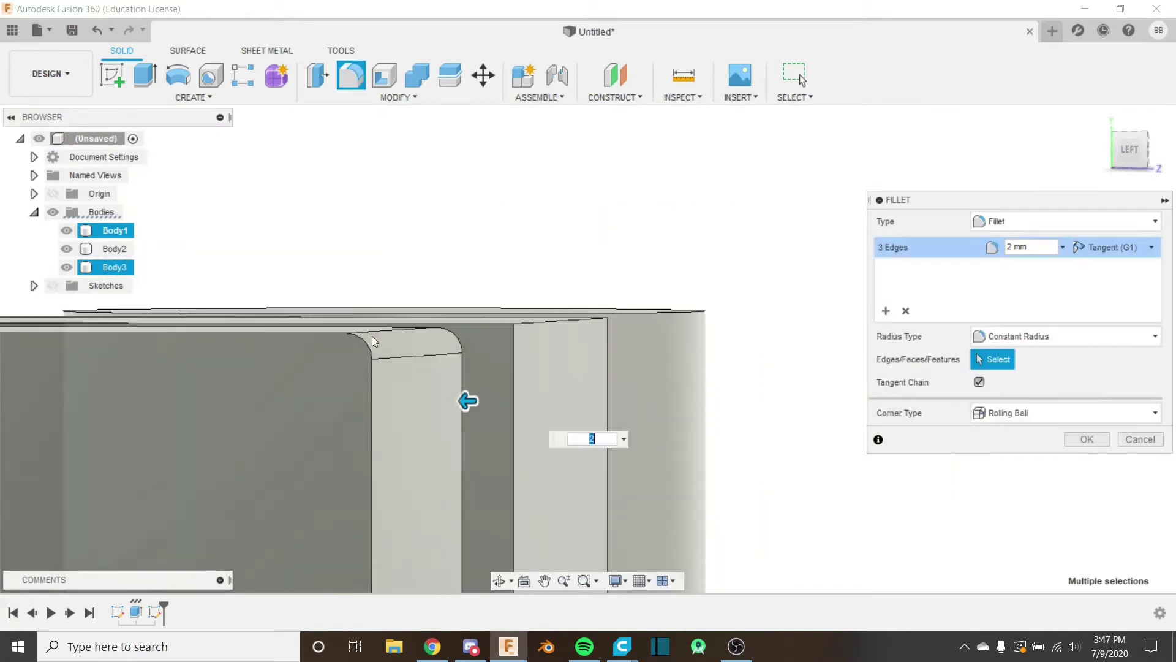
pyautogui.keyDown('shift'); pyautogui.moveTo(533, 343); pyautogui.dragTo(593, 358, button='middle'); pyautogui.keyUp('shift')
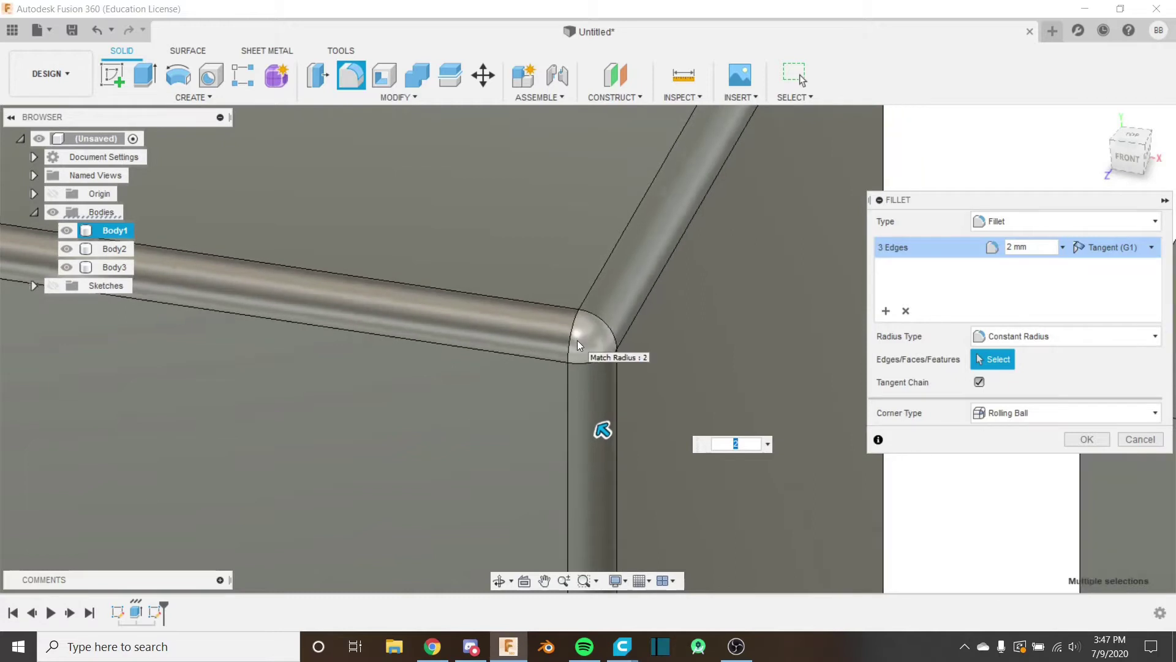
# Change the three-edge fillet's Corner Type to Setback, inspecting the corner from several angles.
pyautogui.scroll(-3, 577, 340)
pyautogui.keyDown('shift'); pyautogui.moveTo(614, 330); pyautogui.dragTo(608, 366, button='middle'); pyautogui.keyUp('shift')
pyautogui.scroll(5, 608, 366)
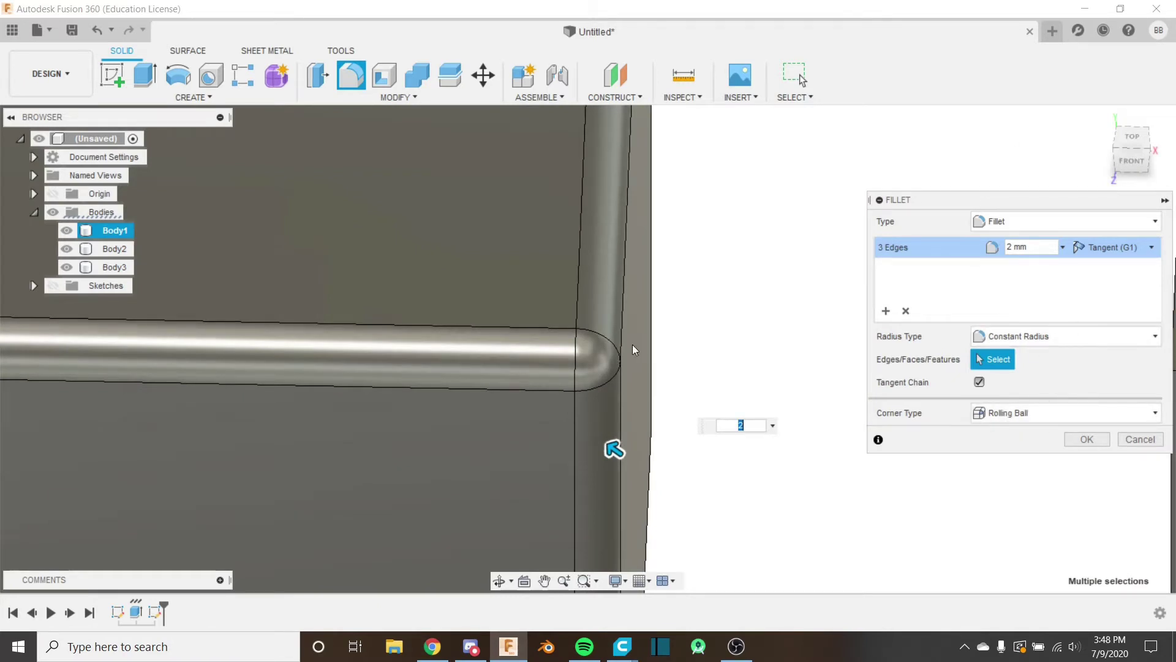
pyautogui.scroll(3, 605, 346)
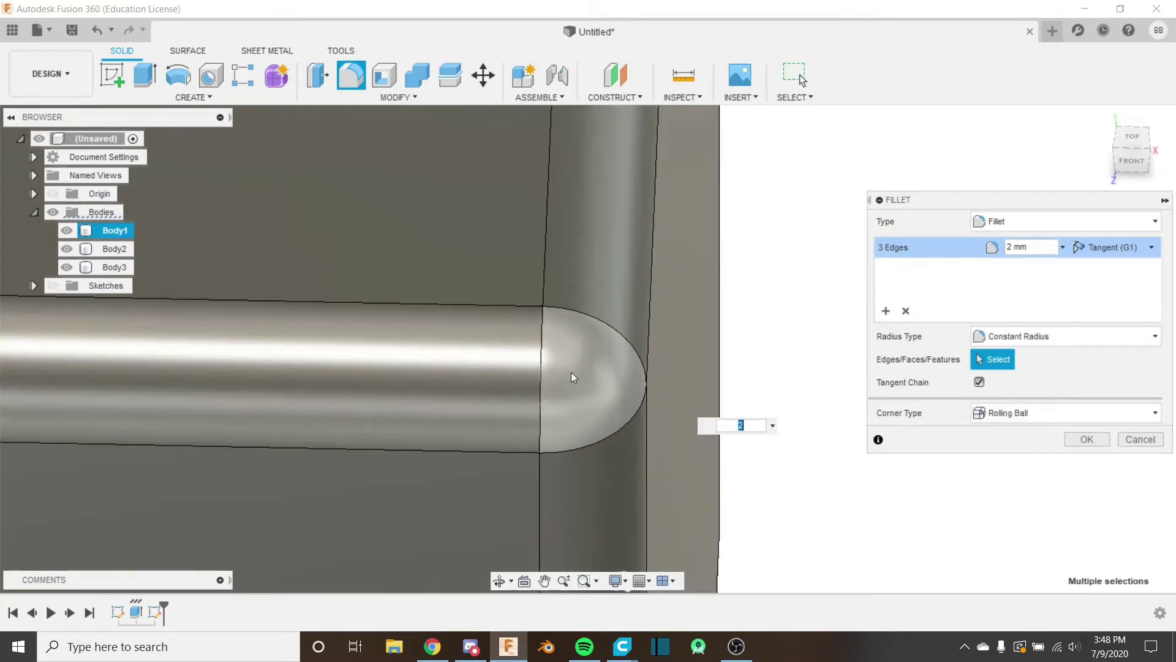
pyautogui.moveTo(571, 372)
pyautogui.keyDown('shift'); pyautogui.mouseDown(button='middle')
pyautogui.moveTo(579, 337)
pyautogui.moveTo(628, 302)
pyautogui.moveTo(683, 314)
pyautogui.moveTo(555, 390)
pyautogui.mouseUp(button='middle'); pyautogui.keyUp('shift')
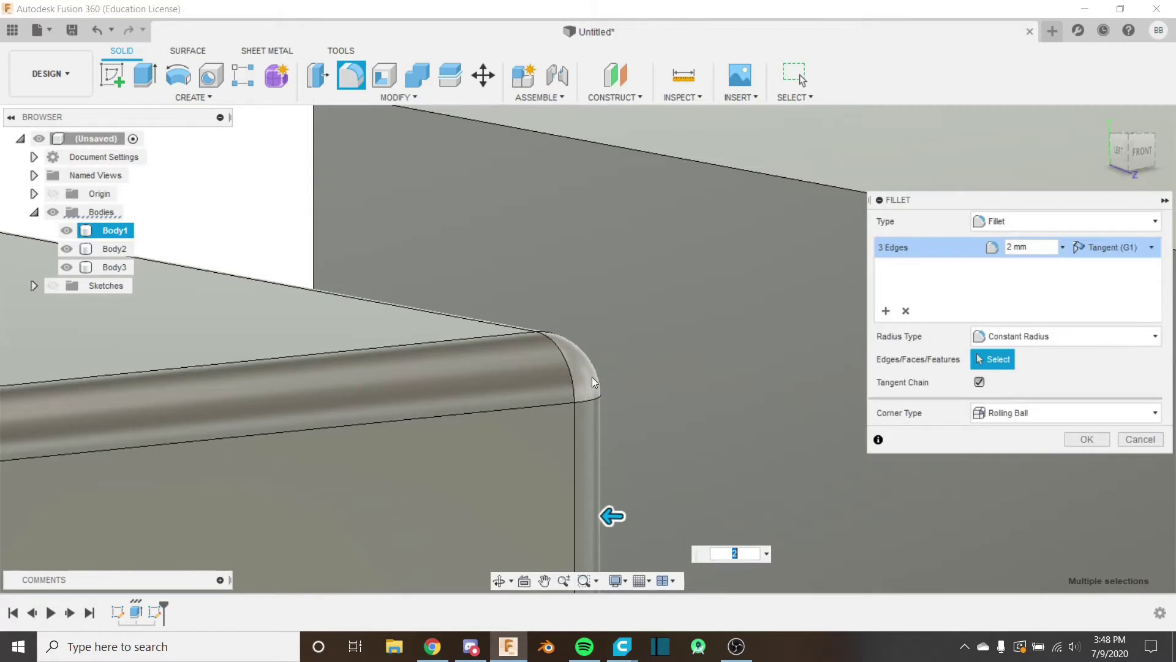
pyautogui.keyDown('shift'); pyautogui.moveTo(591, 376); pyautogui.dragTo(604, 362, button='middle'); pyautogui.keyUp('shift')
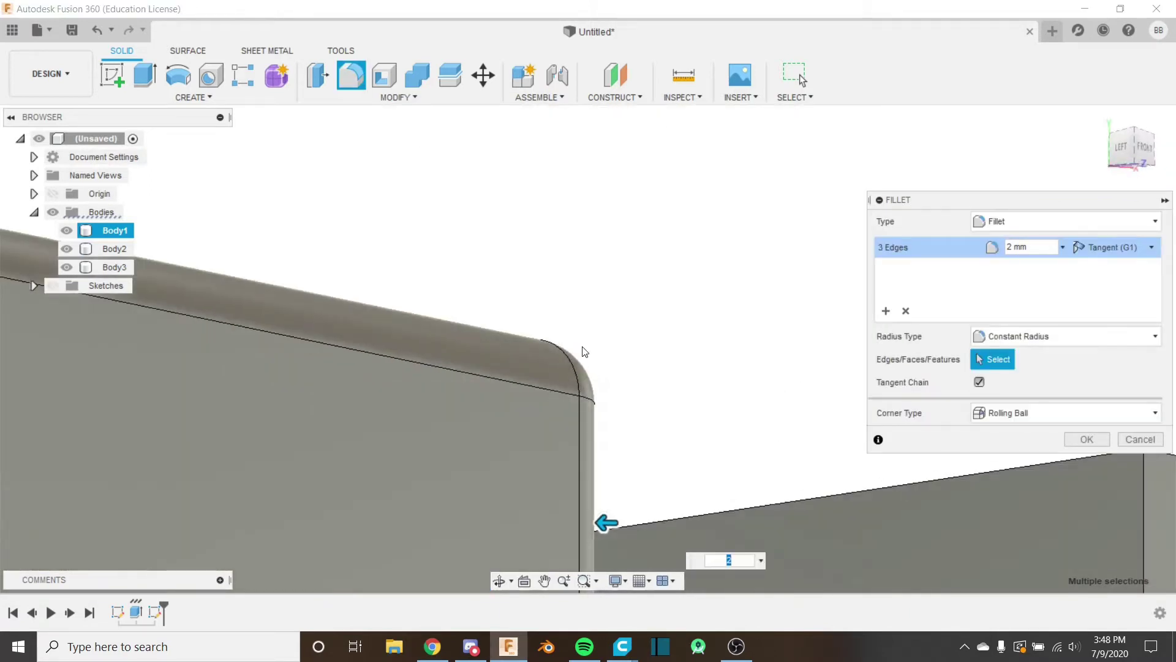
pyautogui.keyDown('shift'); pyautogui.moveTo(586, 389); pyautogui.dragTo(777, 323, button='middle'); pyautogui.keyUp('shift')
pyautogui.click(1013, 412)
pyautogui.click(1011, 454)
pyautogui.scroll(4, 484, 402)
pyautogui.keyDown('shift'); pyautogui.moveTo(562, 356); pyautogui.dragTo(638, 377, button='middle'); pyautogui.keyUp('shift')
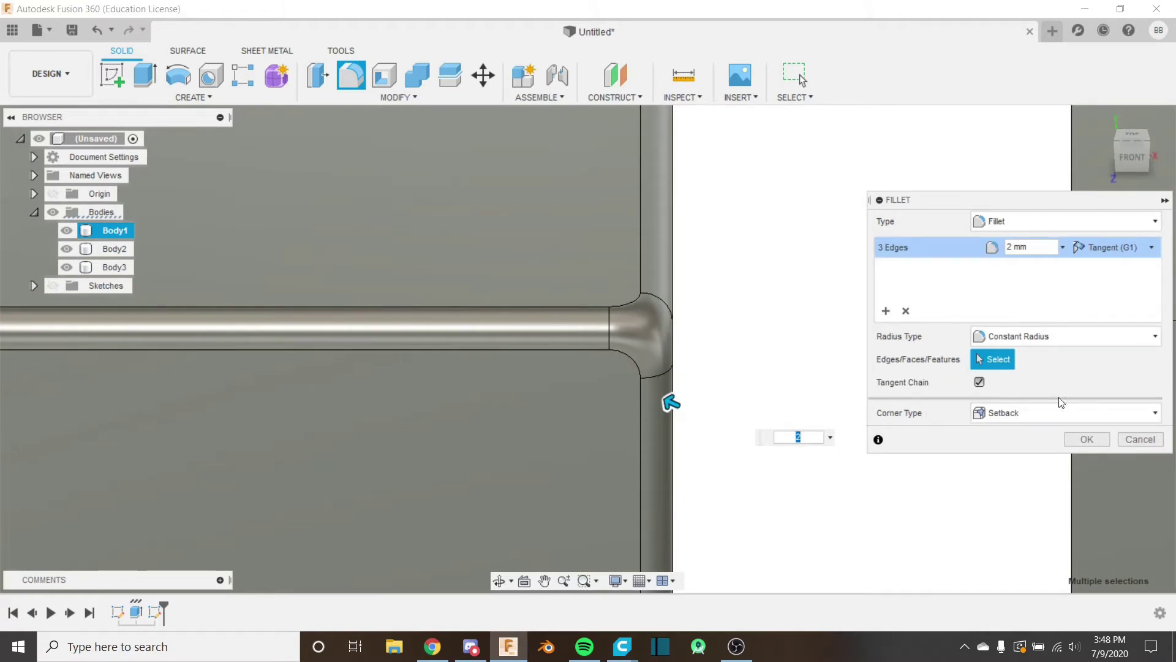
pyautogui.click(988, 415)
pyautogui.click(1012, 433)
pyautogui.click(977, 414)
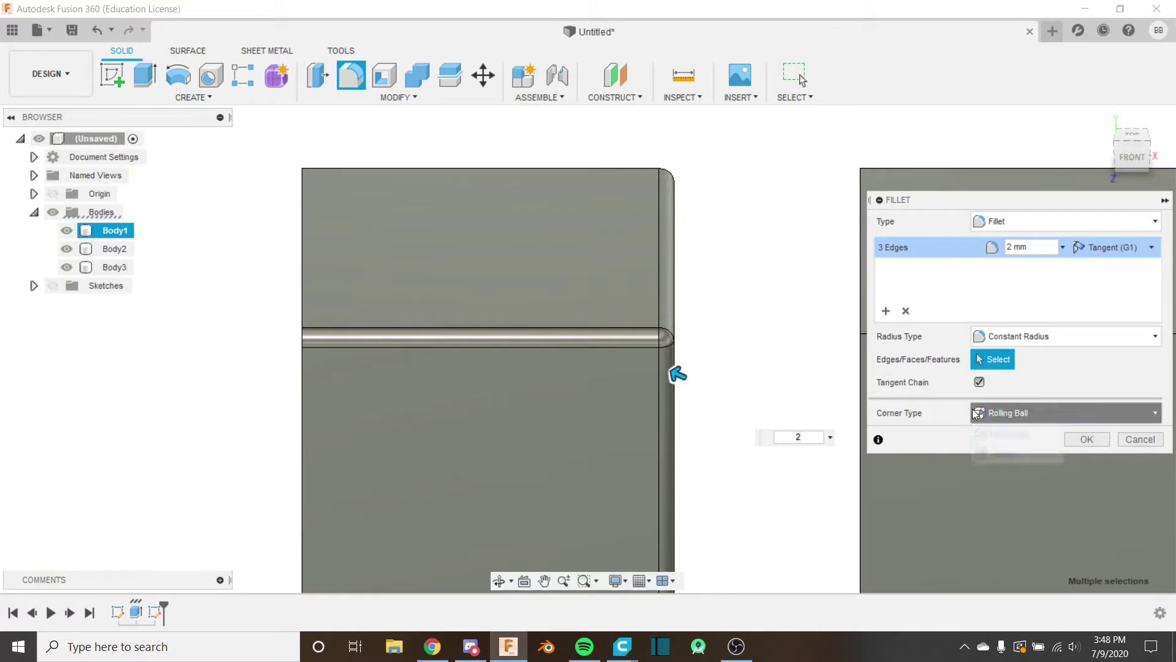
pyautogui.click(1008, 453)
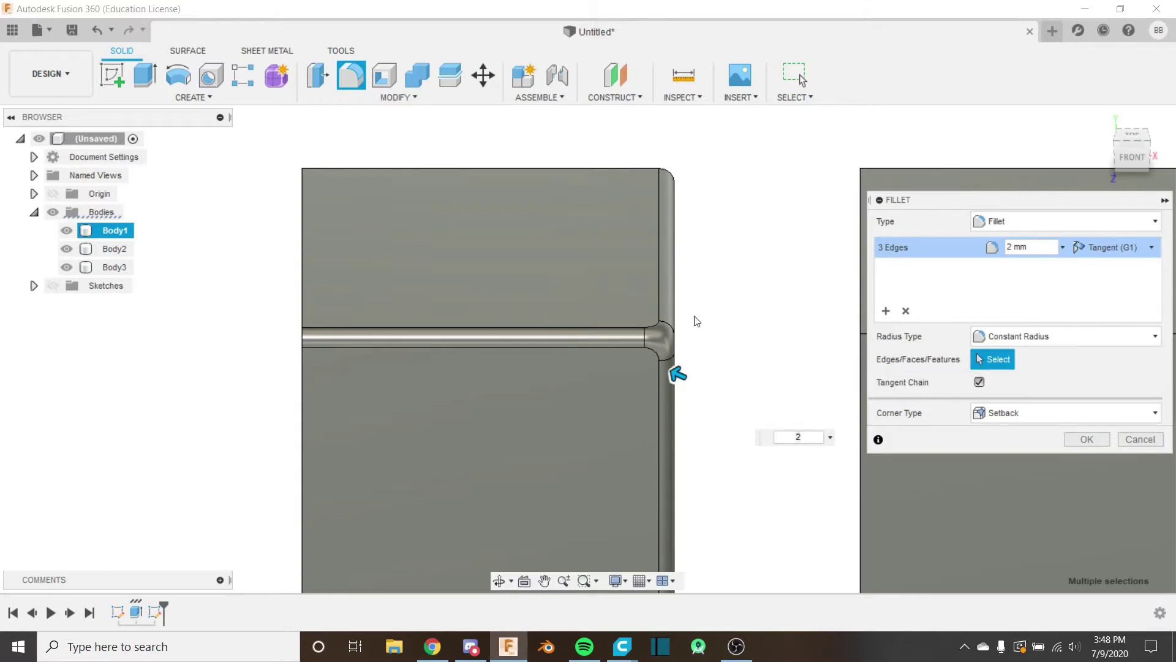
pyautogui.scroll(3, 691, 318)
pyautogui.moveTo(691, 319); pyautogui.dragTo(677, 371, button='middle')
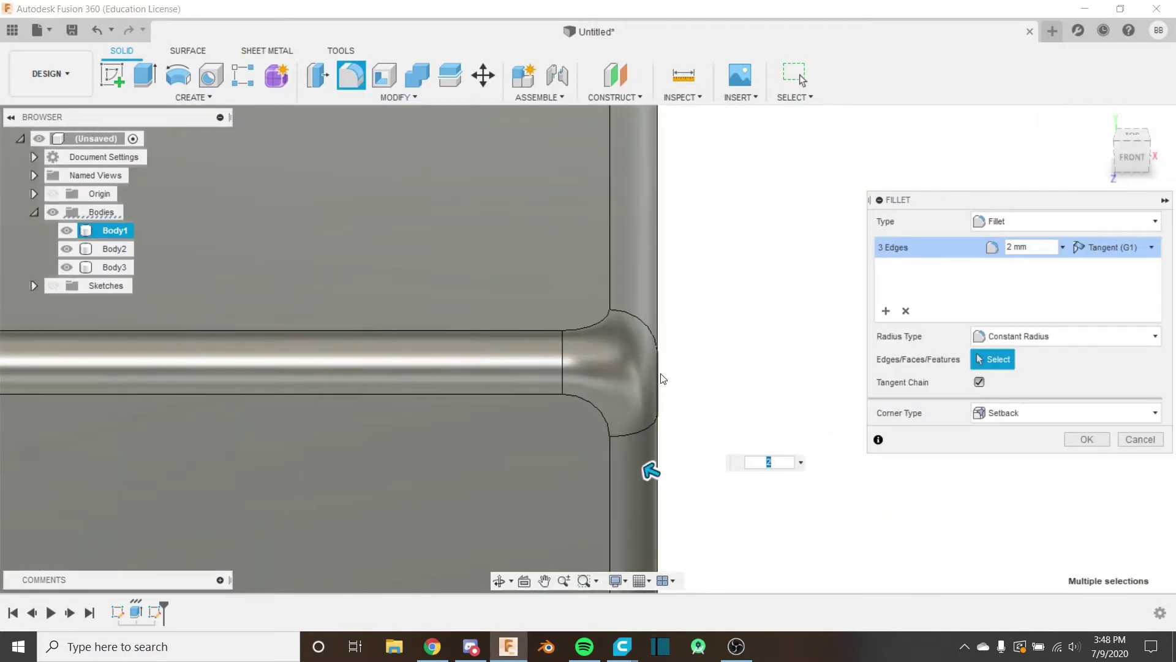
pyautogui.scroll(2, 661, 378)
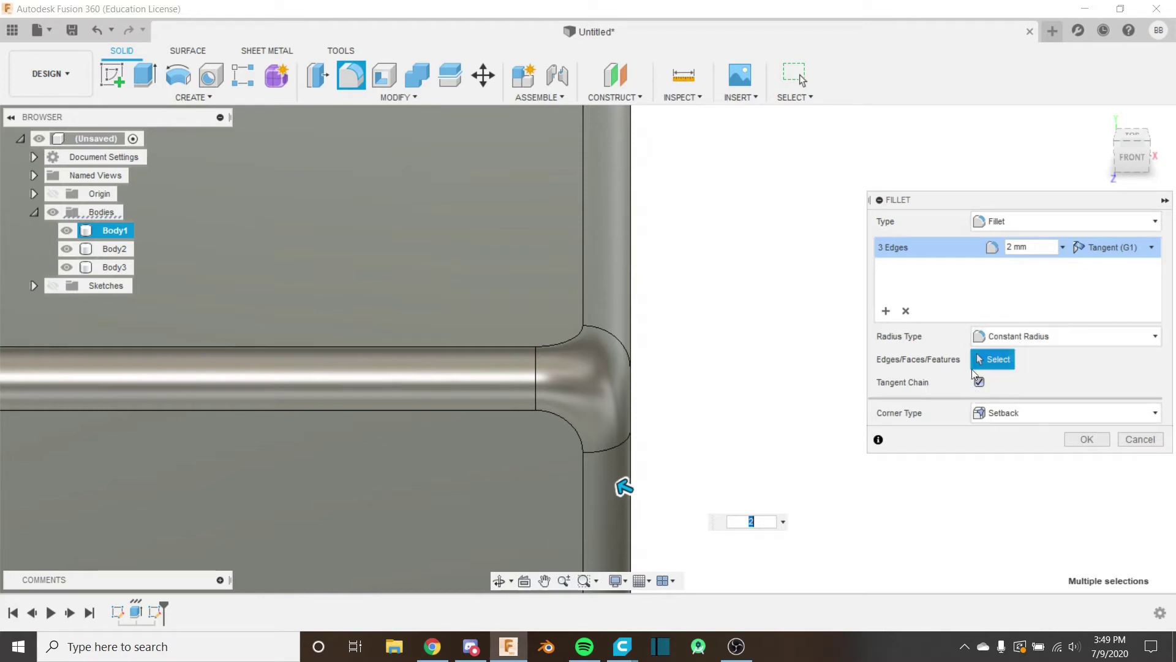
# Try the Chord Length radius type, dragging the size and entering 5 mm.
pyautogui.click(1025, 336)
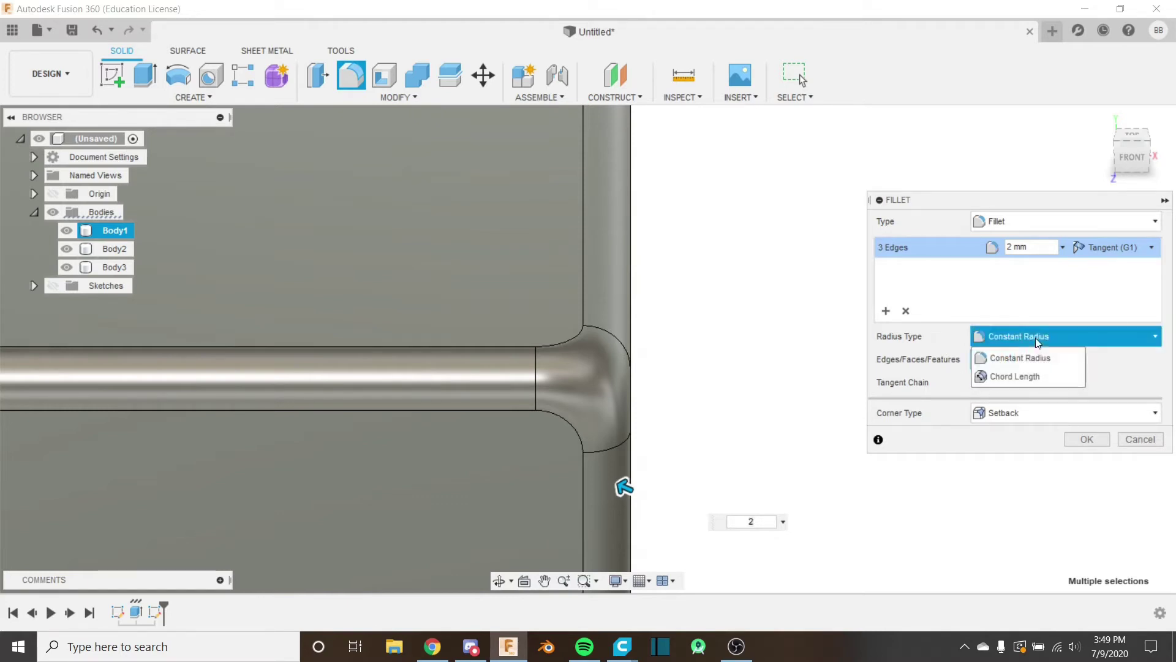
pyautogui.click(1019, 375)
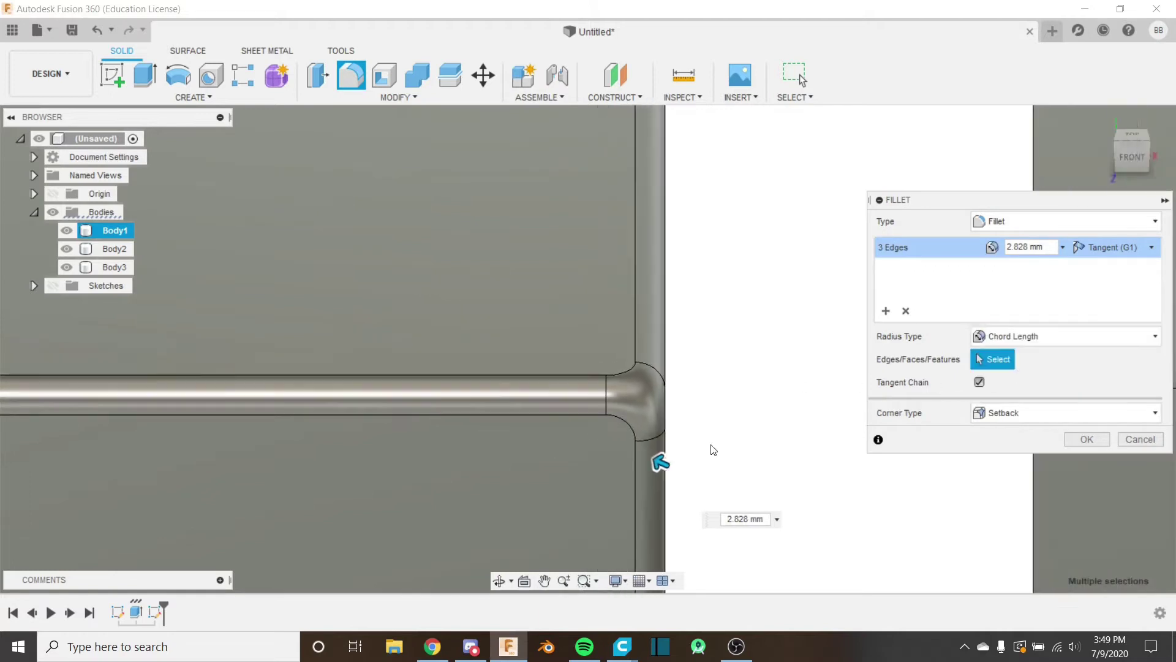
pyautogui.moveTo(659, 462); pyautogui.dragTo(673, 493)
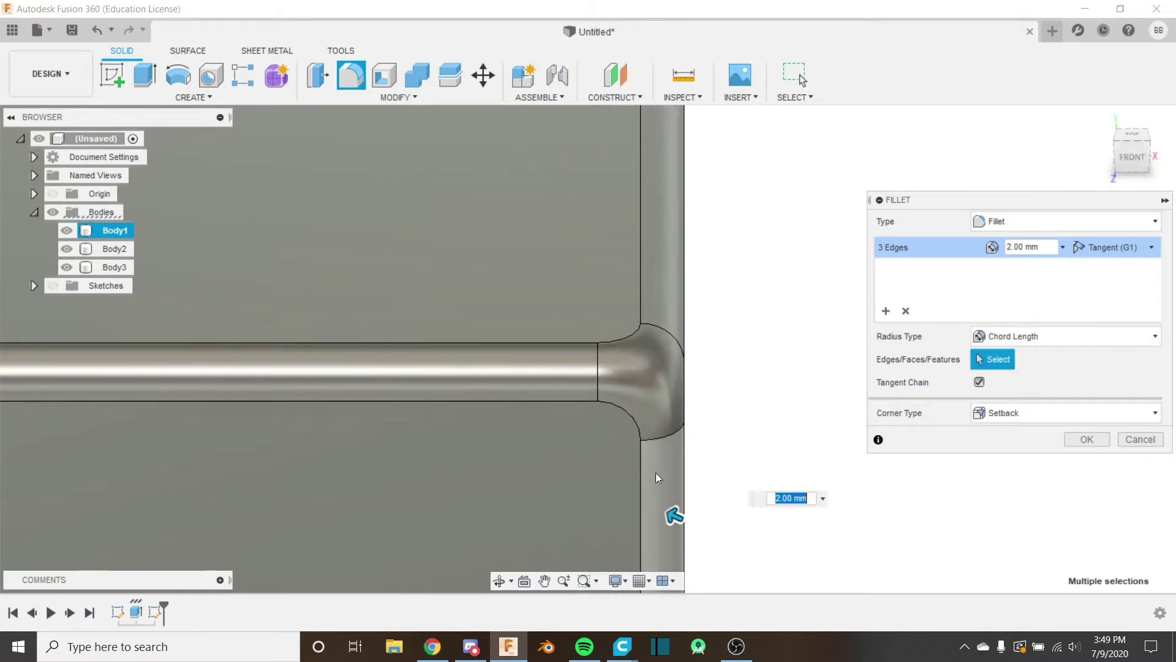
pyautogui.scroll(1, 672, 473)
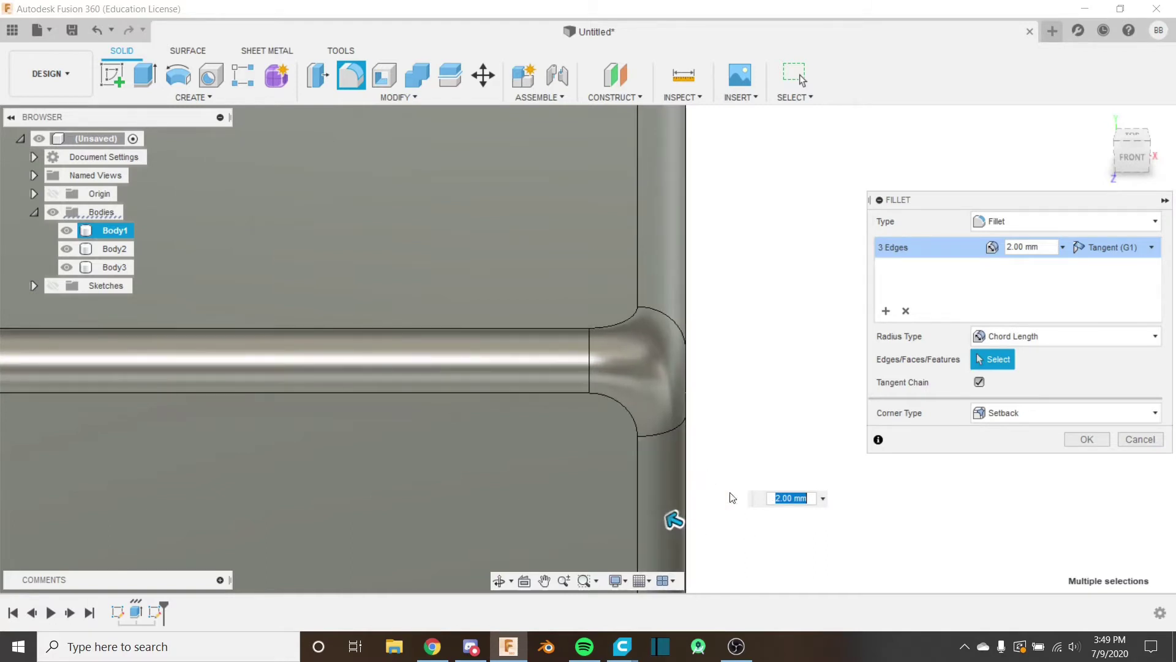
pyautogui.moveTo(680, 514); pyautogui.dragTo(670, 520)
pyautogui.scroll(-4, 602, 416)
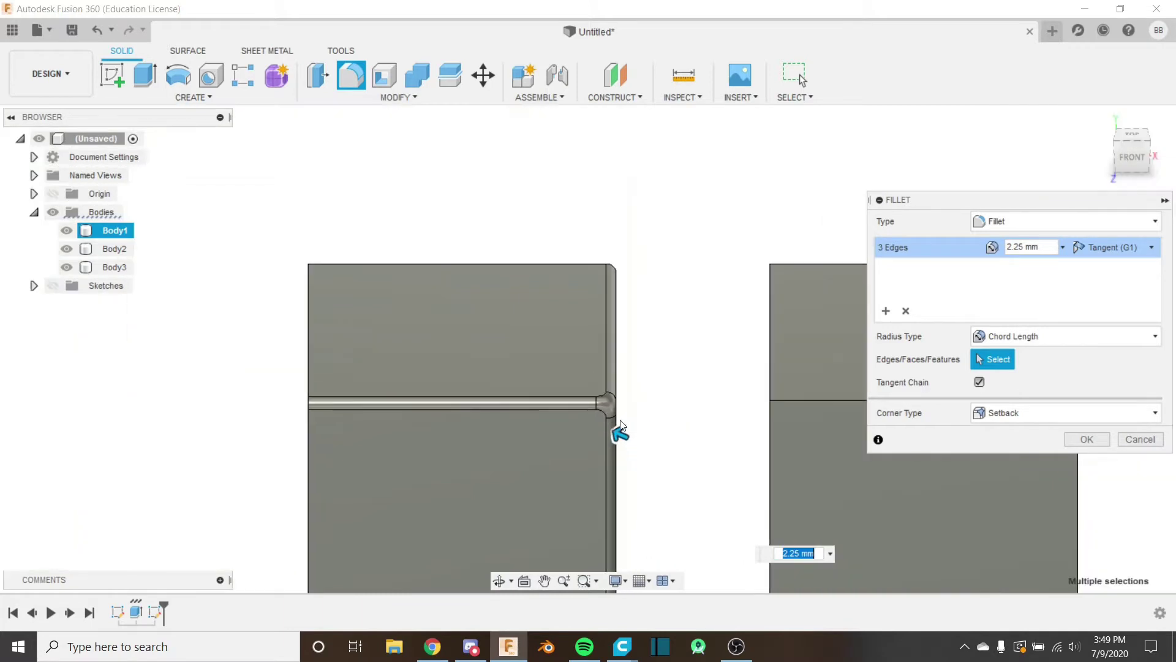
pyautogui.write('5')
pyautogui.press('Return')
pyautogui.moveTo(614, 435)
pyautogui.mouseDown()
pyautogui.moveTo(602, 422)
pyautogui.moveTo(624, 438)
pyautogui.moveTo(617, 432)
pyautogui.mouseUp()
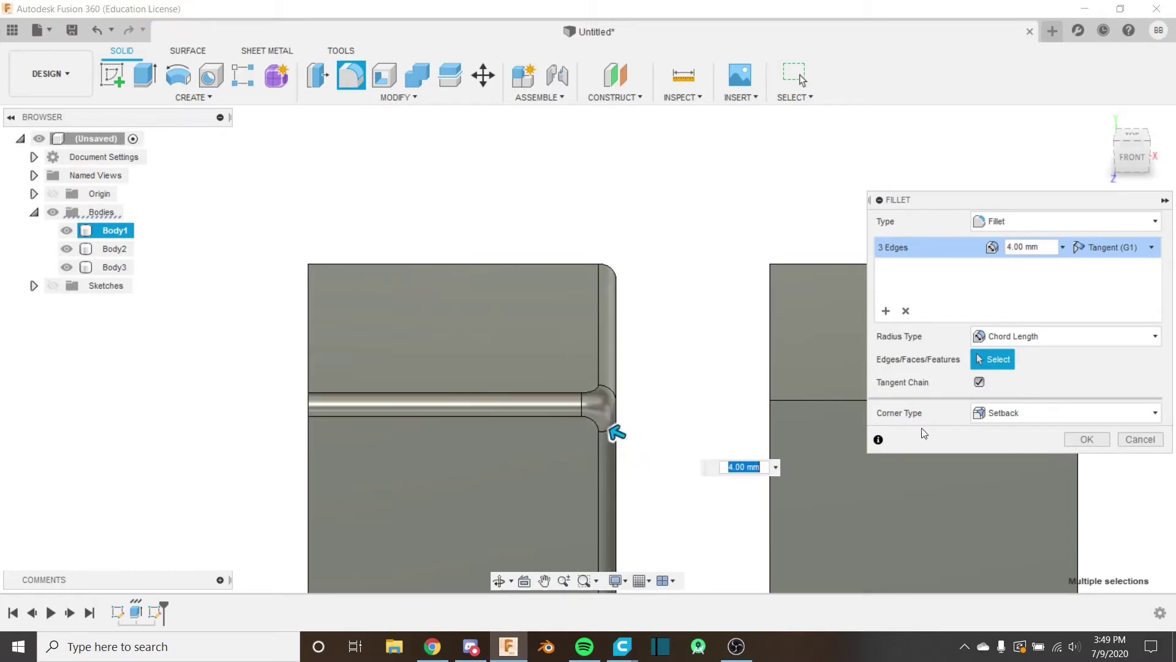
# Switch the fillet back to Constant Radius and enter a 2 mm radius.
pyautogui.click(1080, 341)
pyautogui.click(1066, 360)
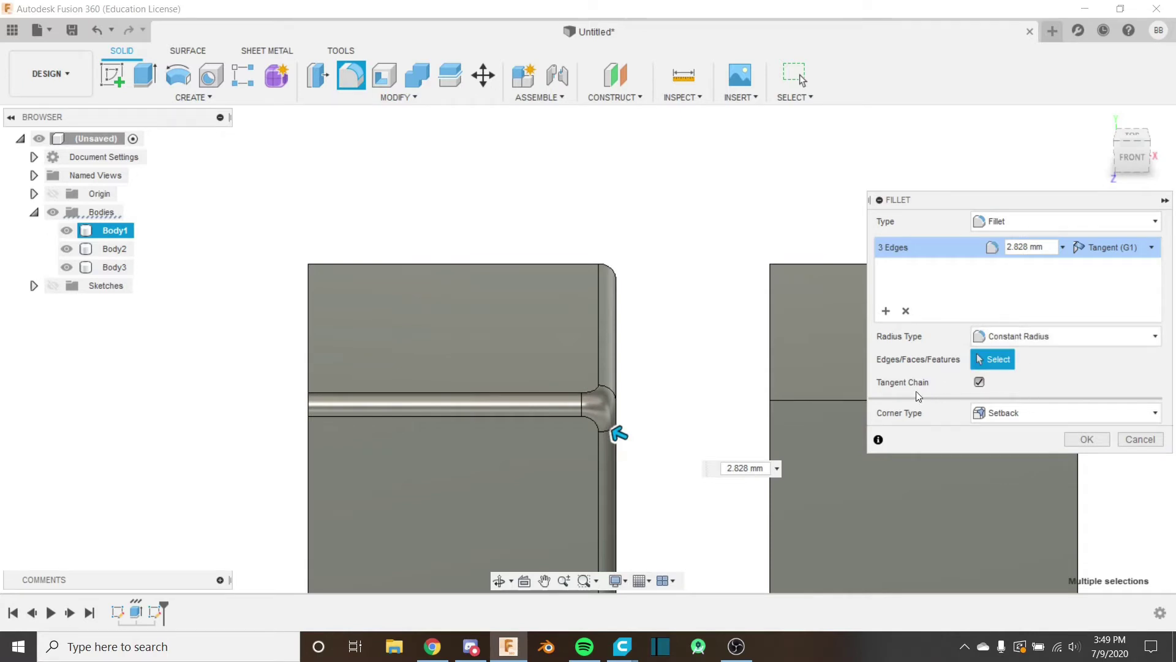
pyautogui.scroll(3, 628, 427)
pyautogui.moveTo(628, 427); pyautogui.dragTo(694, 414, button='middle')
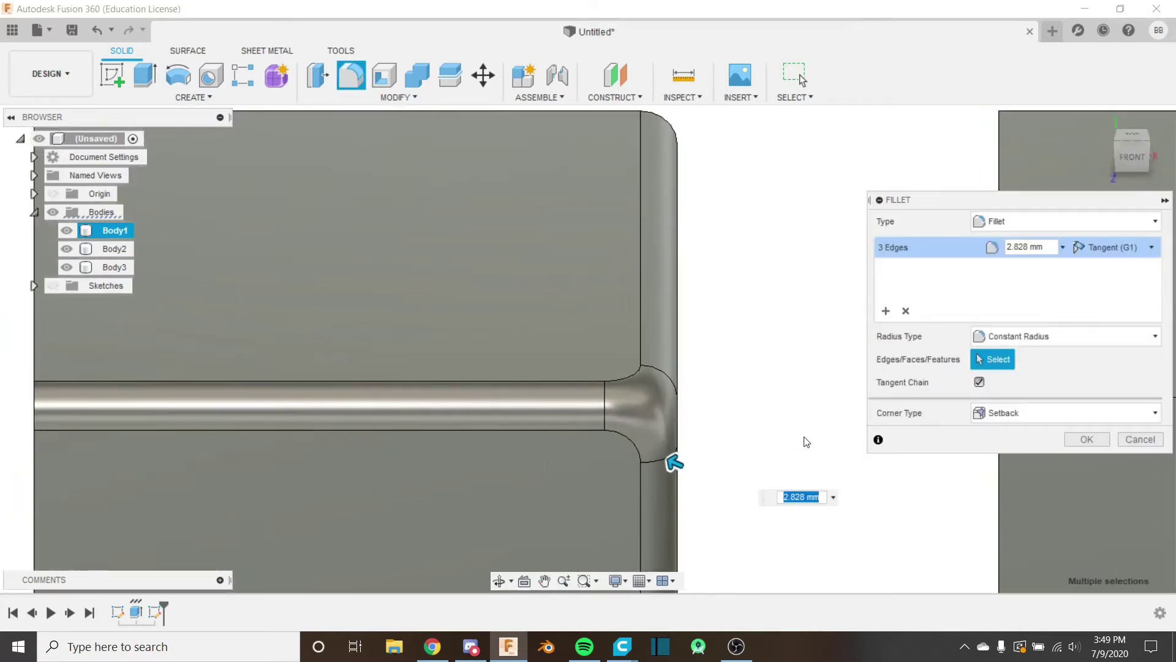
pyautogui.write('2')
pyautogui.click(1086, 439)
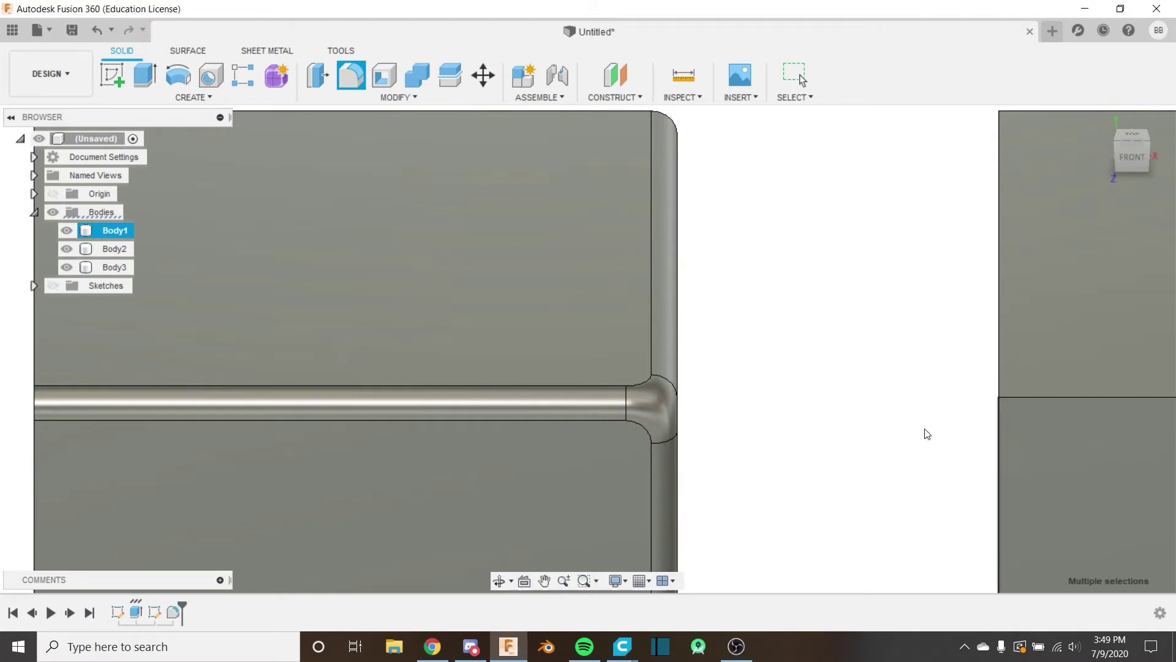
pyautogui.scroll(-5, 601, 359)
pyautogui.keyDown('shift'); pyautogui.moveTo(641, 383); pyautogui.dragTo(722, 341, button='middle'); pyautogui.keyUp('shift')
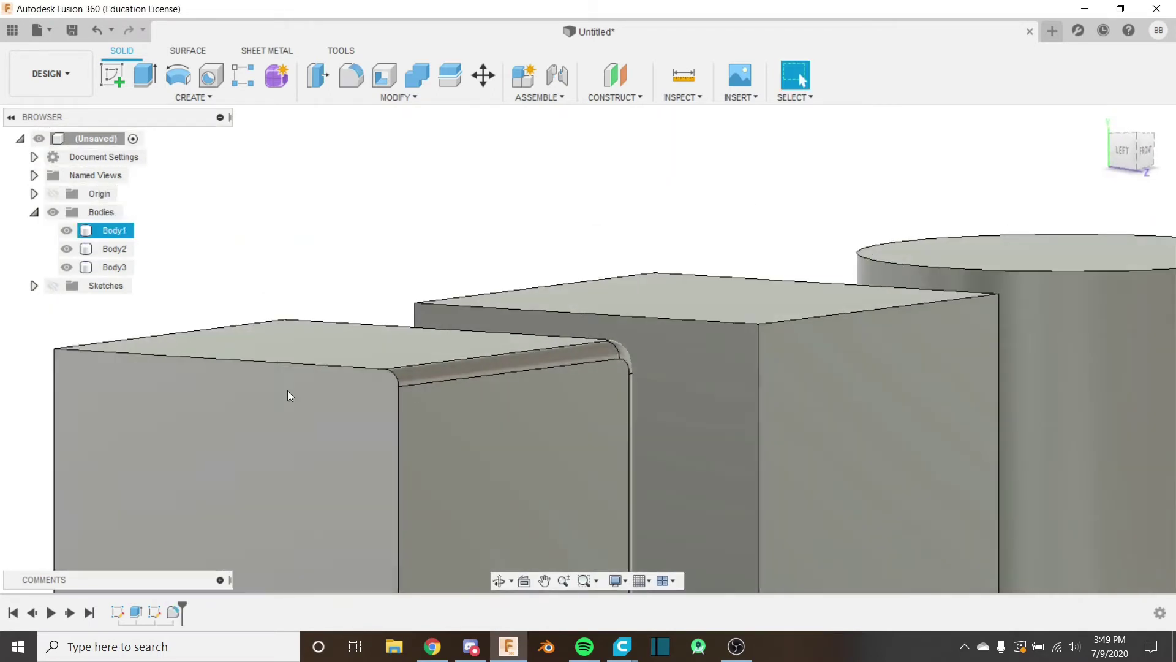
pyautogui.keyDown('shift'); pyautogui.moveTo(499, 341); pyautogui.dragTo(609, 341, button='middle'); pyautogui.keyUp('shift')
pyautogui.scroll(-2, 597, 336)
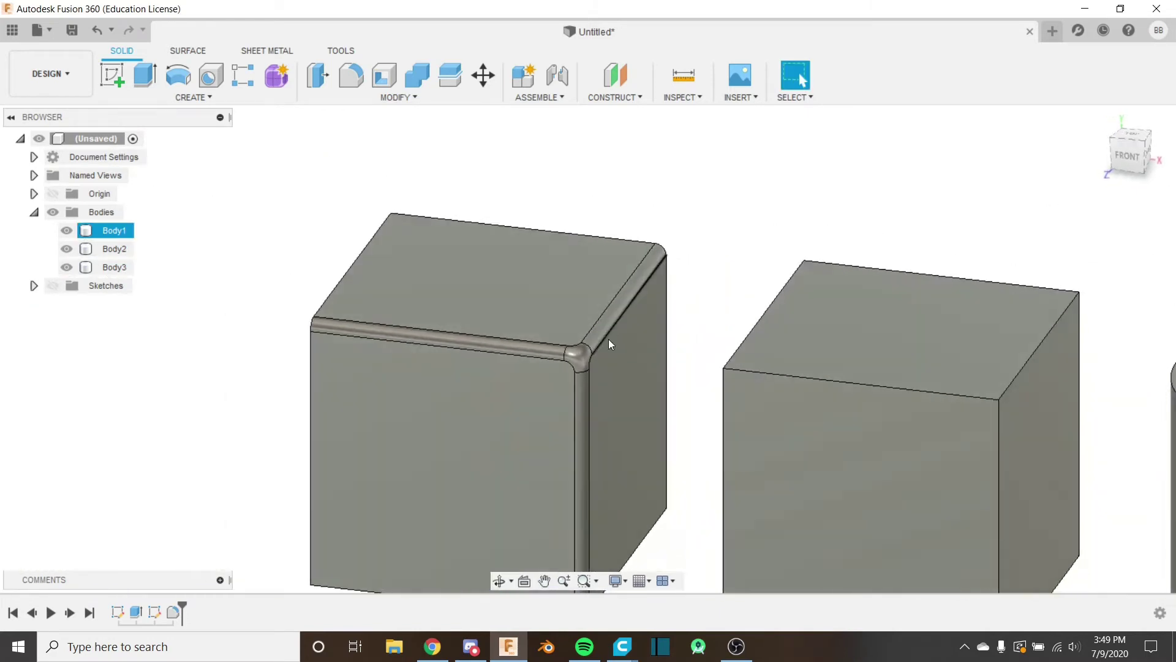
pyautogui.click(123, 615)
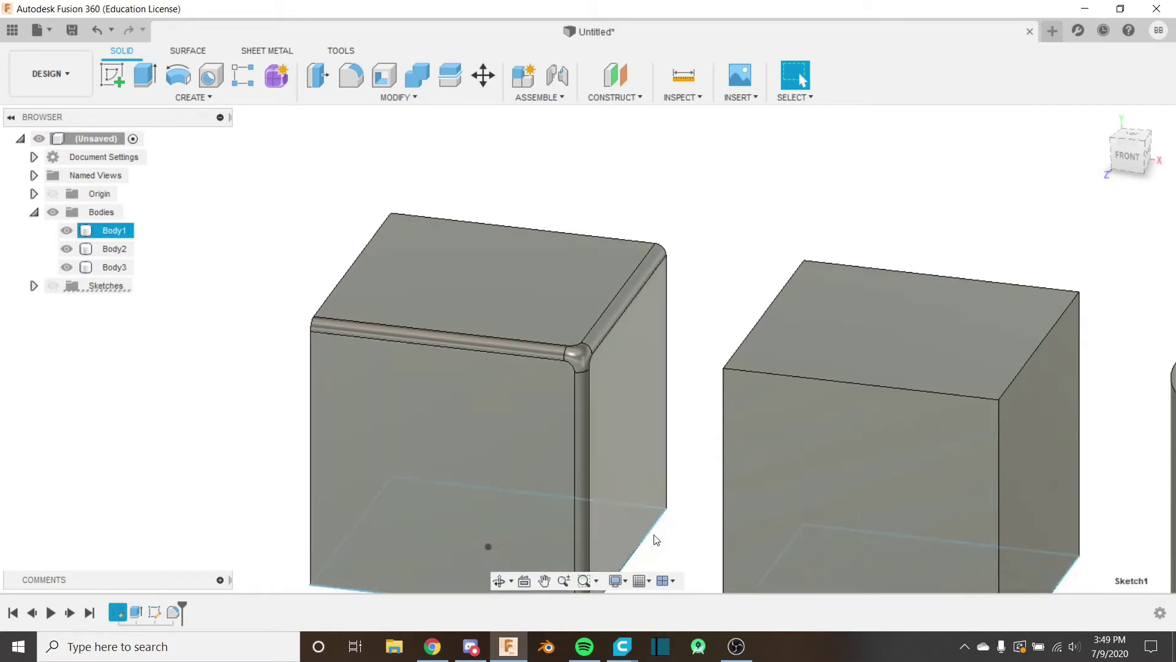
pyautogui.click(289, 402)
pyautogui.click(487, 370)
pyautogui.scroll(2, 599, 344)
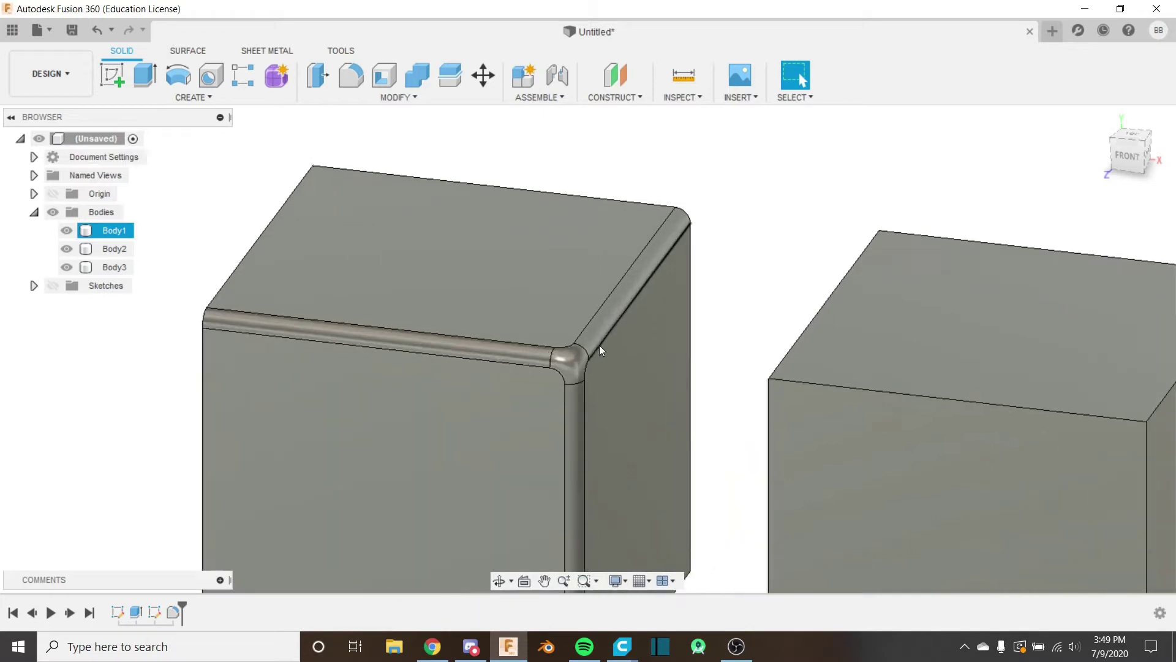
pyautogui.scroll(-4, 643, 375)
pyautogui.scroll(-2, 645, 375)
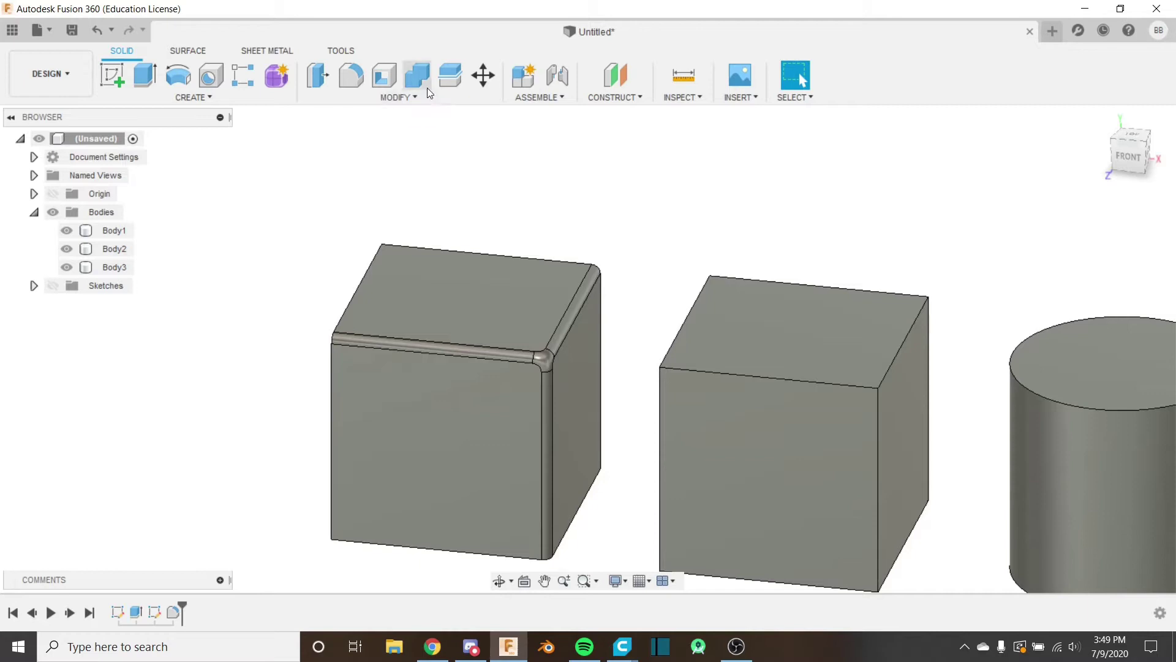
# Start a Chamfer from the Modify menu and orbit to view the cubes from behind.
pyautogui.click(463, 95)
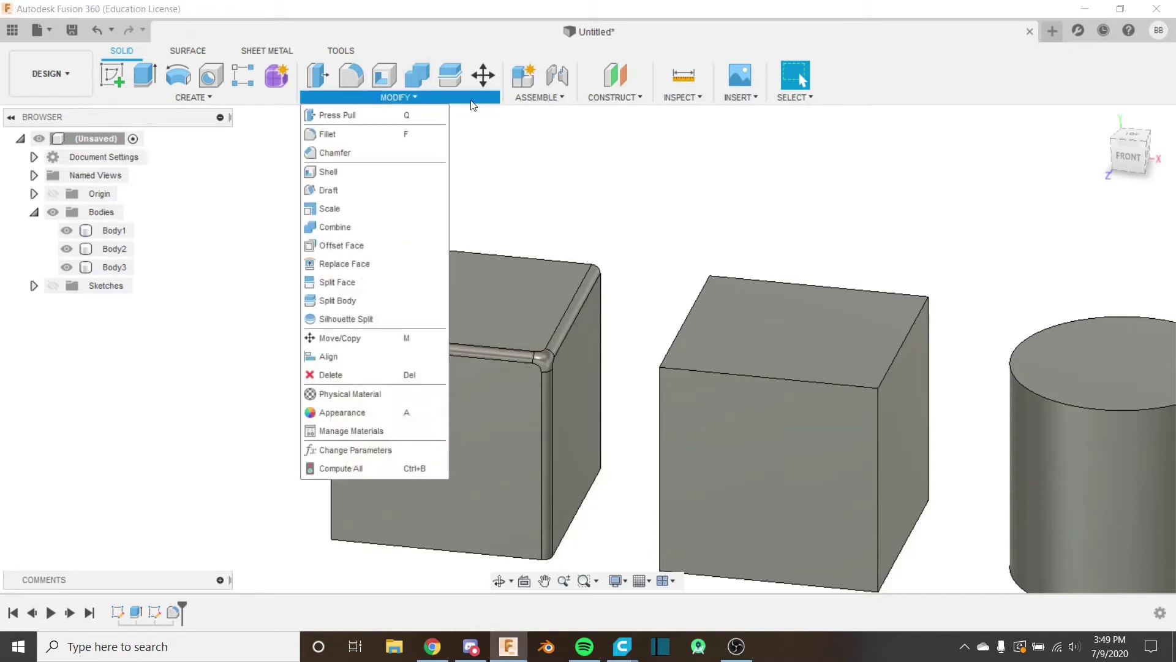
pyautogui.click(369, 153)
pyautogui.scroll(2, 520, 411)
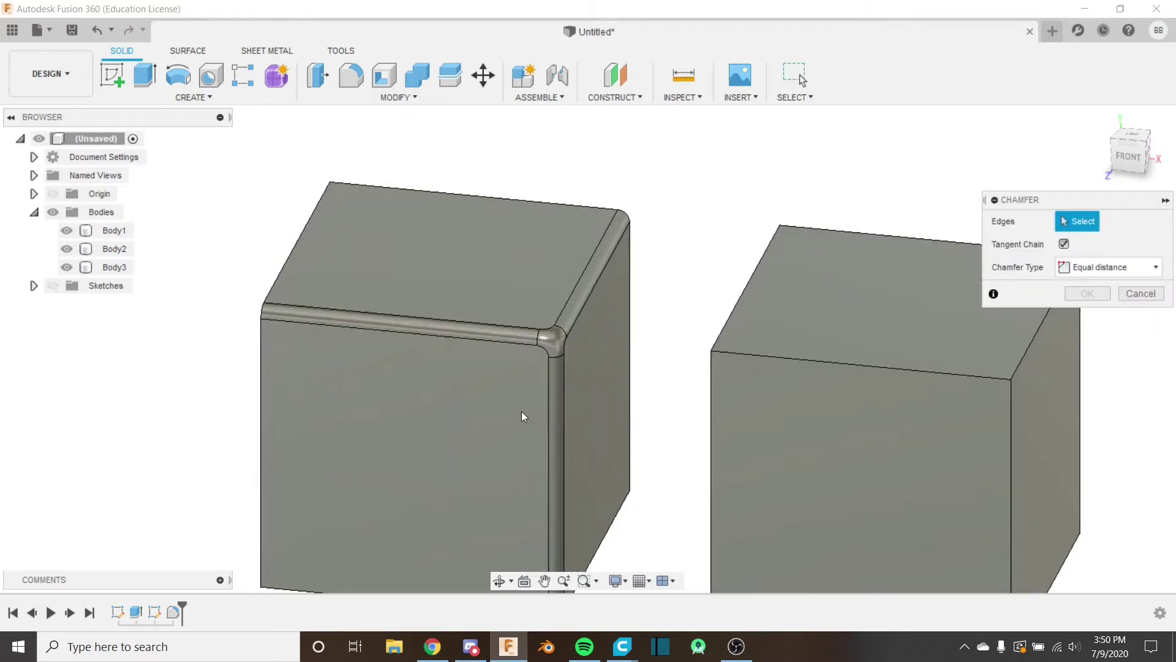
pyautogui.keyDown('shift'); pyautogui.moveTo(538, 388); pyautogui.dragTo(609, 336, button='middle'); pyautogui.keyUp('shift')
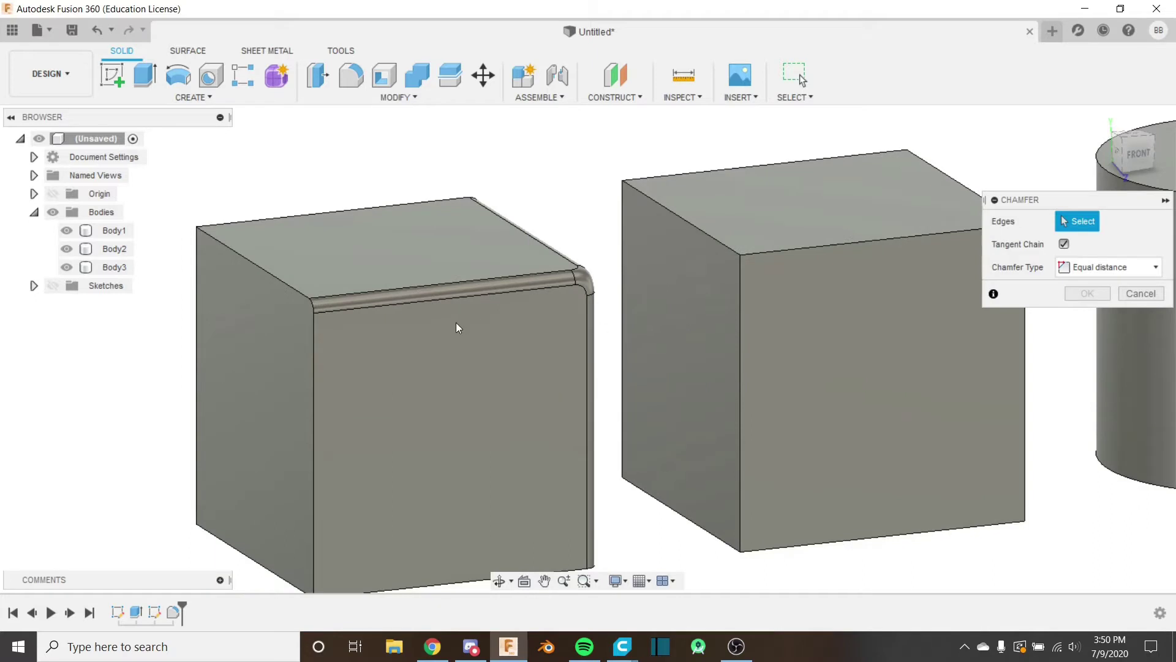
pyautogui.moveTo(456, 325); pyautogui.dragTo(508, 287, button='middle')
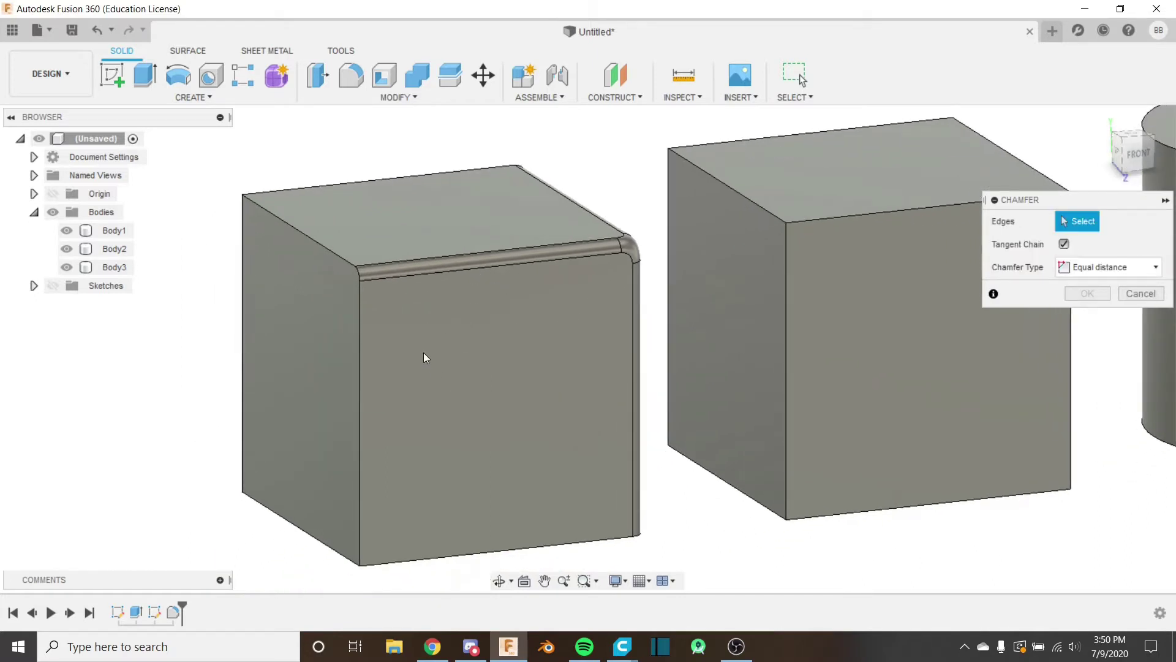
pyautogui.scroll(-2, 441, 355)
pyautogui.moveTo(643, 359); pyautogui.dragTo(614, 349, button='middle')
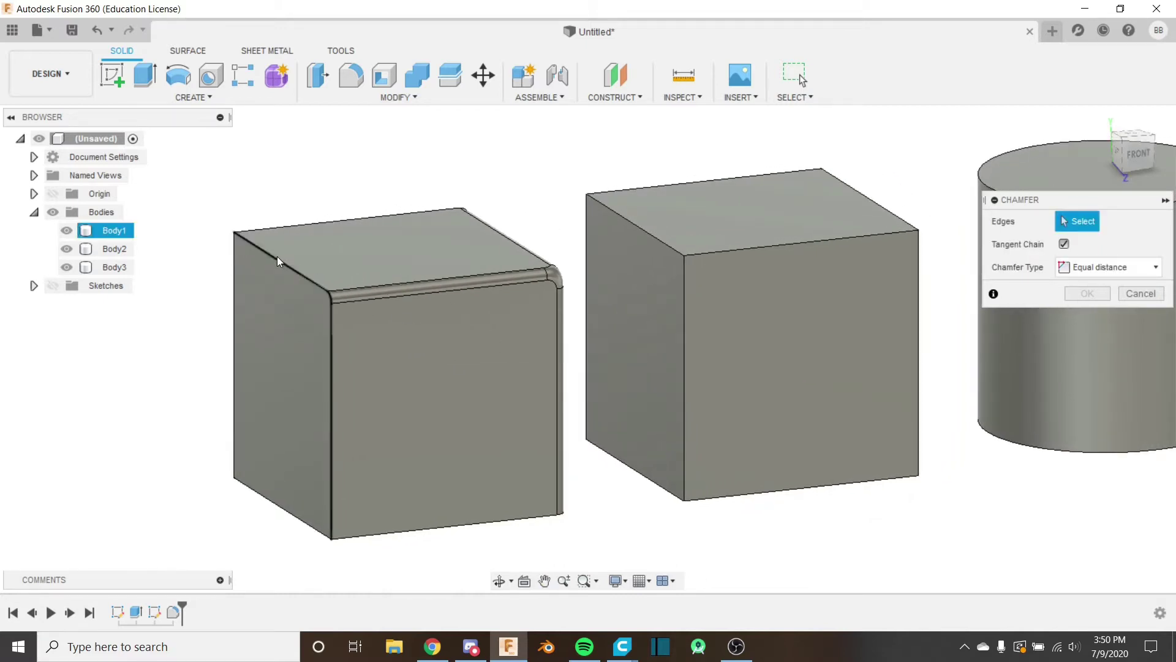
pyautogui.keyDown('shift'); pyautogui.moveTo(277, 256); pyautogui.dragTo(465, 315, button='middle'); pyautogui.keyUp('shift')
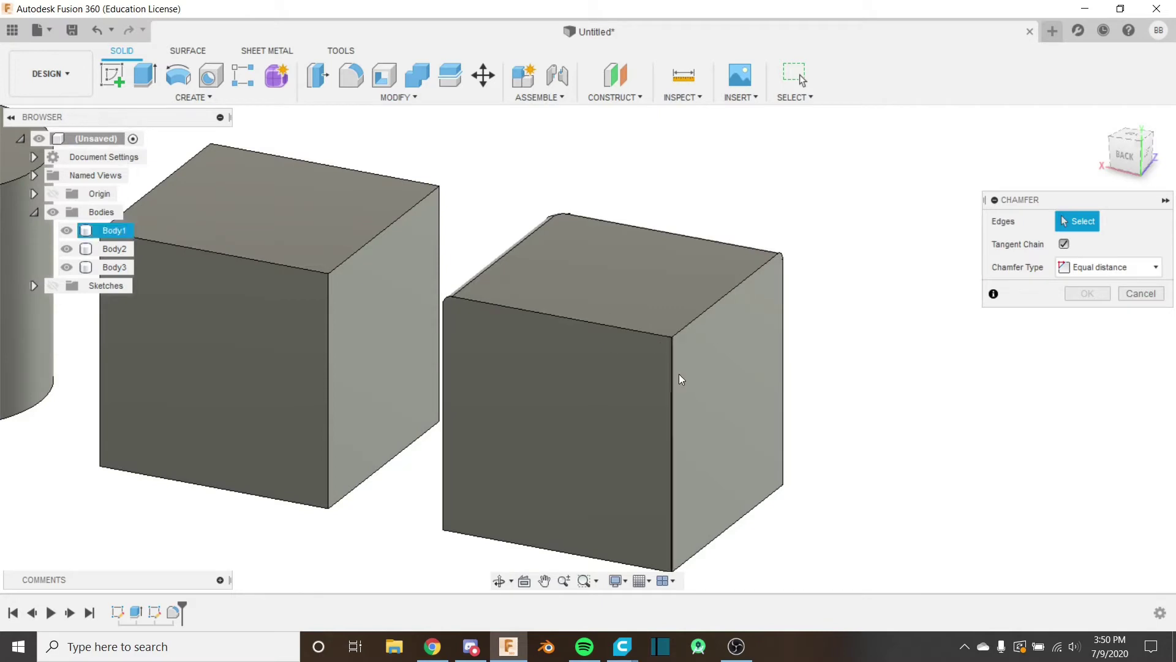
# Select the right cube's front vertical edge and two bottom edges for the chamfer.
pyautogui.click(671, 459)
pyautogui.moveTo(668, 469); pyautogui.dragTo(635, 486, button='middle')
pyautogui.click(640, 543)
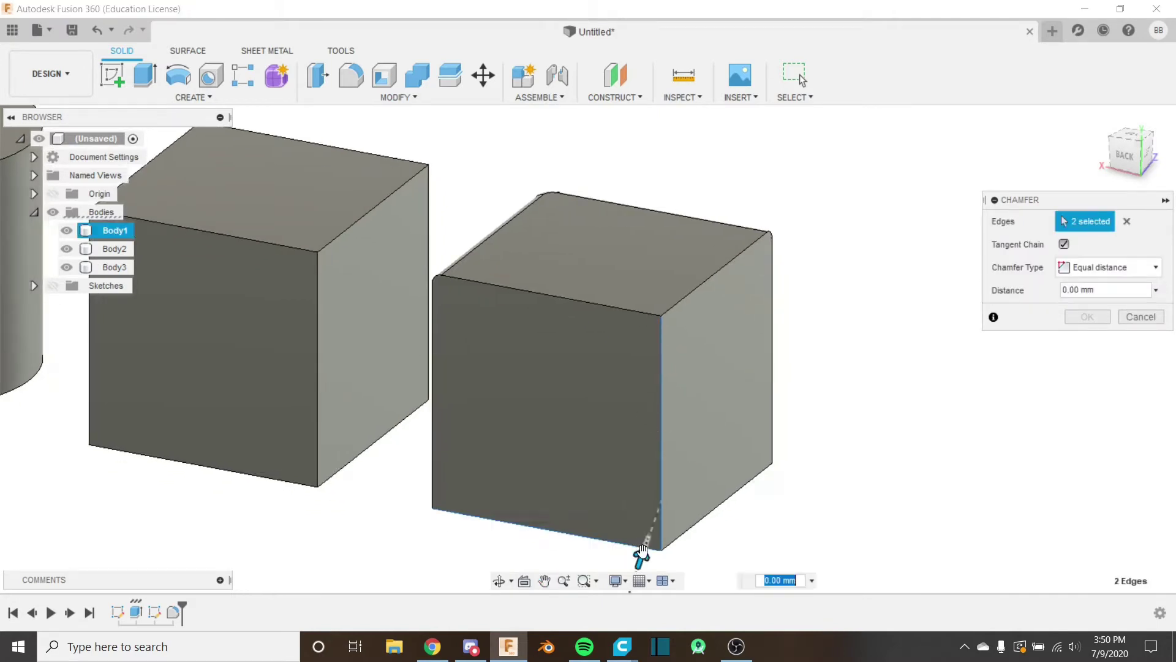
pyautogui.click(678, 527)
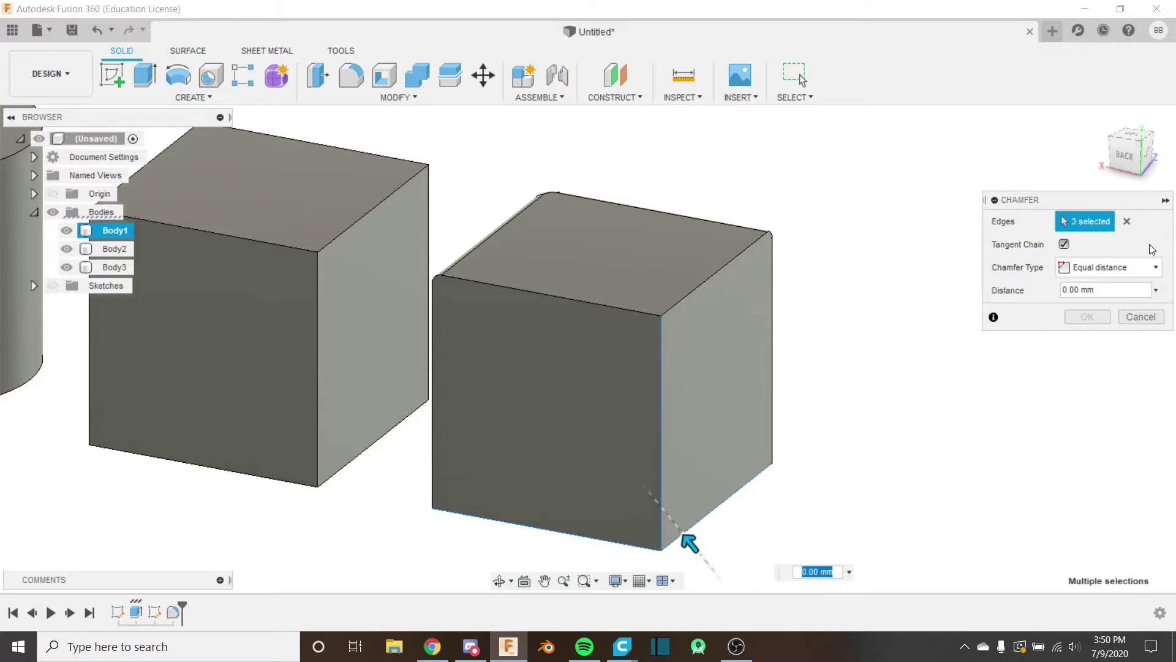
pyautogui.click(1126, 221)
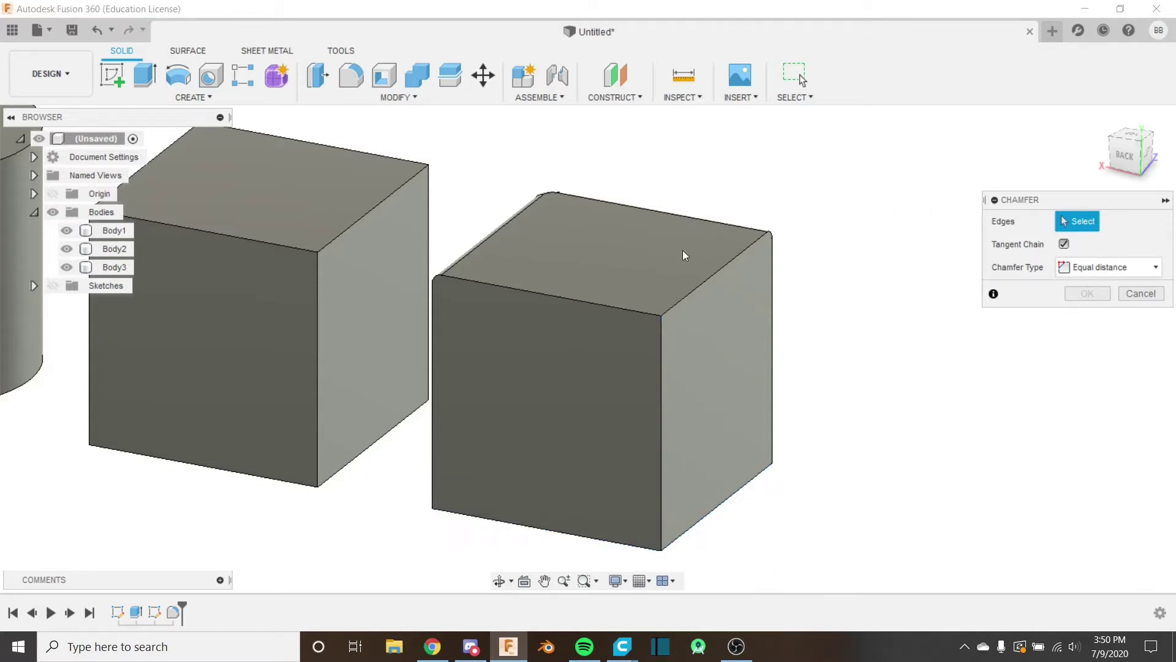
pyautogui.click(662, 435)
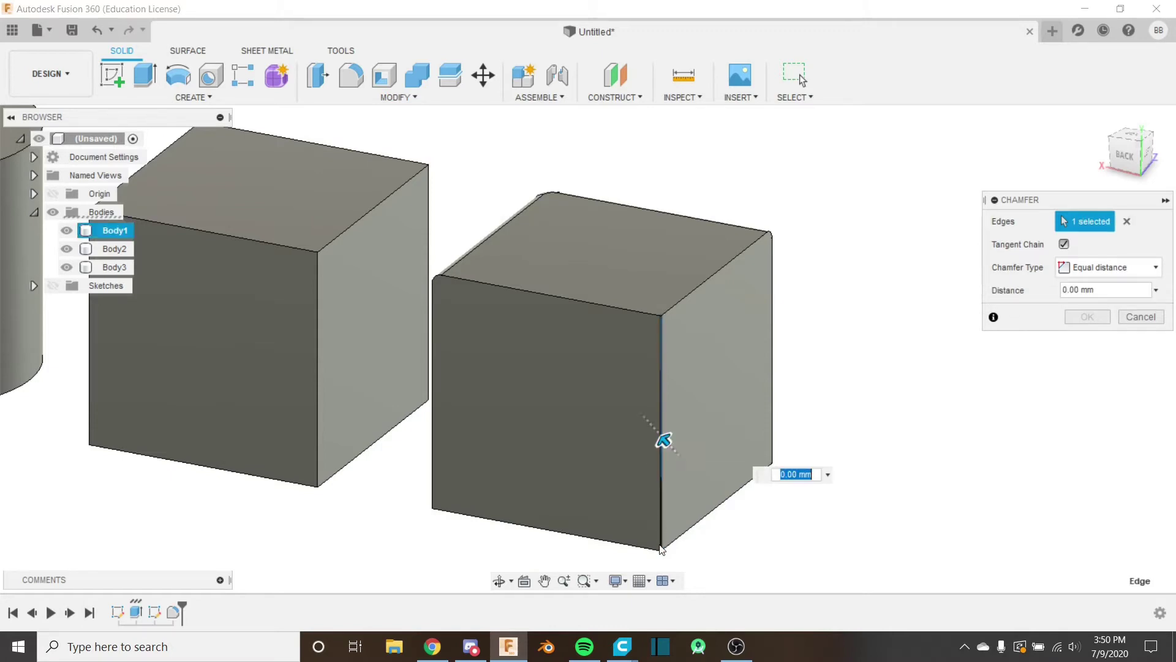
pyautogui.click(652, 549)
pyautogui.click(680, 534)
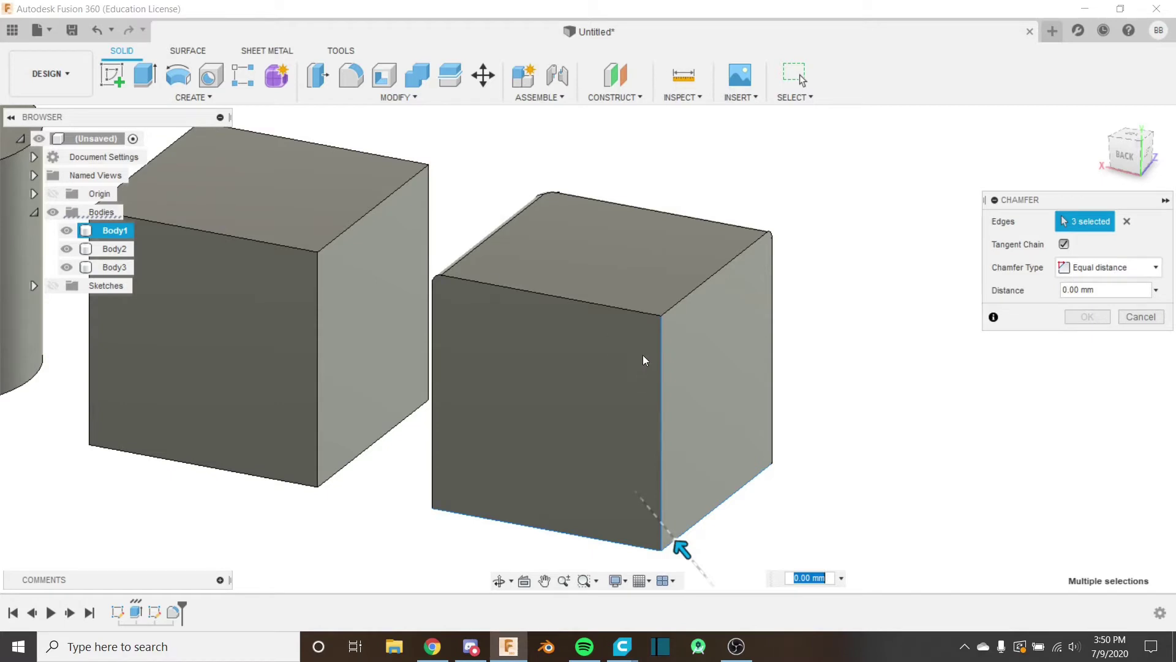
# Drag the chamfer distance to 2.00 mm and check it from the standard left view.
pyautogui.scroll(5, 751, 402)
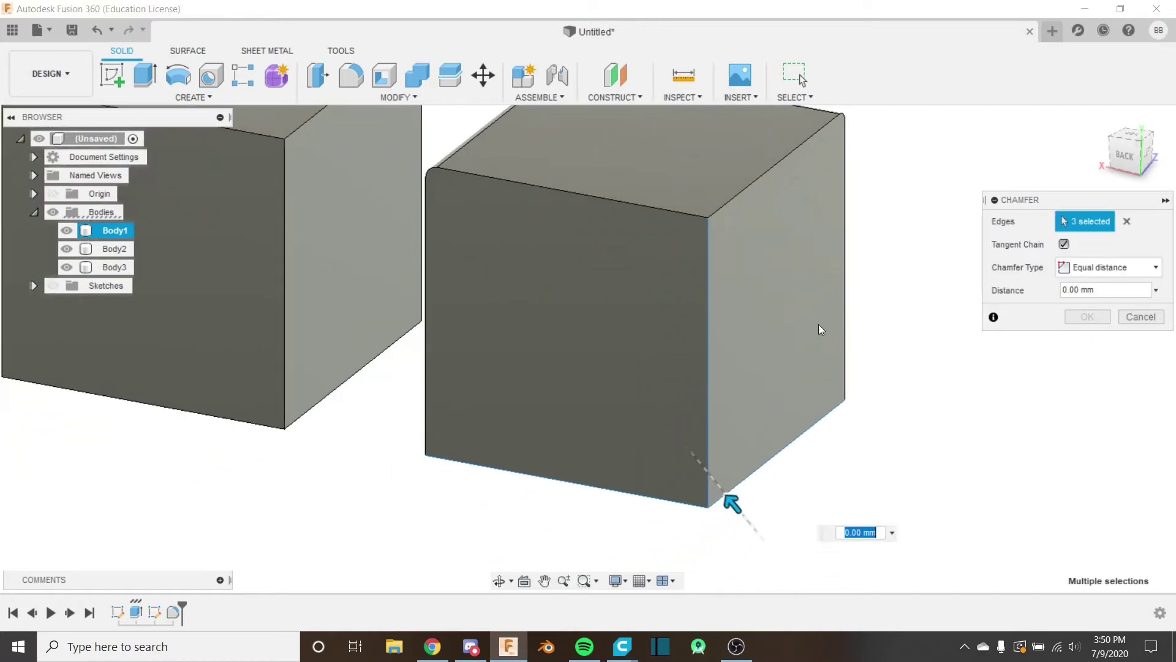
pyautogui.keyDown('shift'); pyautogui.moveTo(720, 477); pyautogui.dragTo(639, 434, button='middle'); pyautogui.keyUp('shift')
pyautogui.keyDown('shift'); pyautogui.moveTo(694, 376); pyautogui.dragTo(897, 353, button='middle'); pyautogui.keyUp('shift')
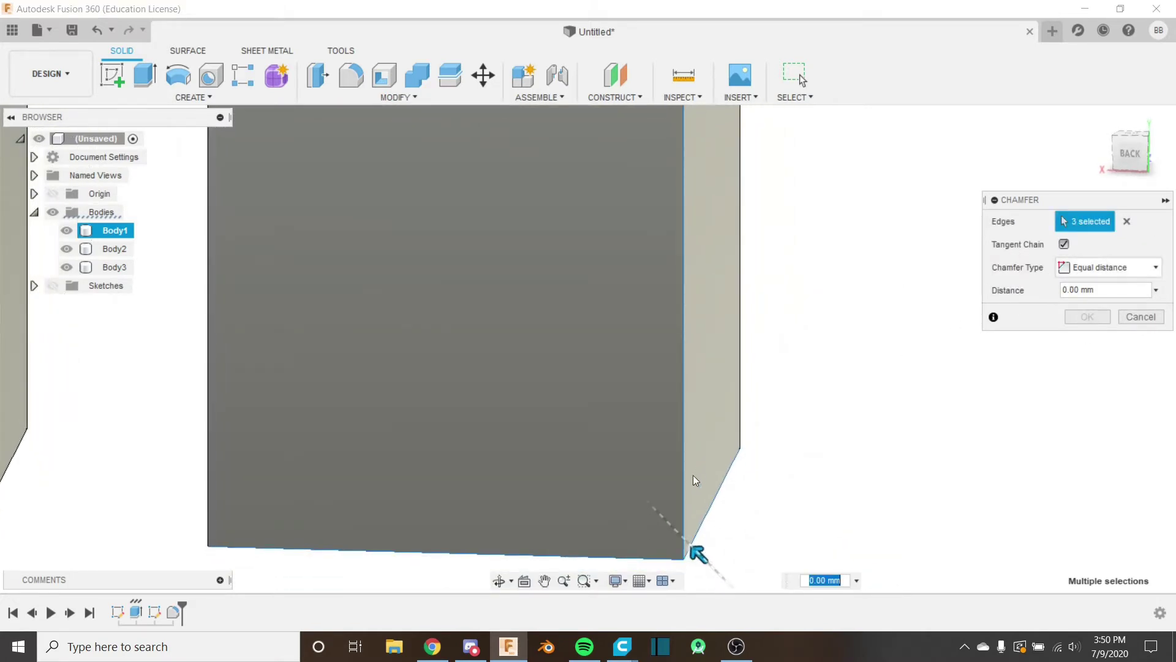
pyautogui.moveTo(703, 561); pyautogui.dragTo(686, 543)
pyautogui.keyDown('shift'); pyautogui.moveTo(740, 509); pyautogui.dragTo(721, 402, button='middle'); pyautogui.keyUp('shift')
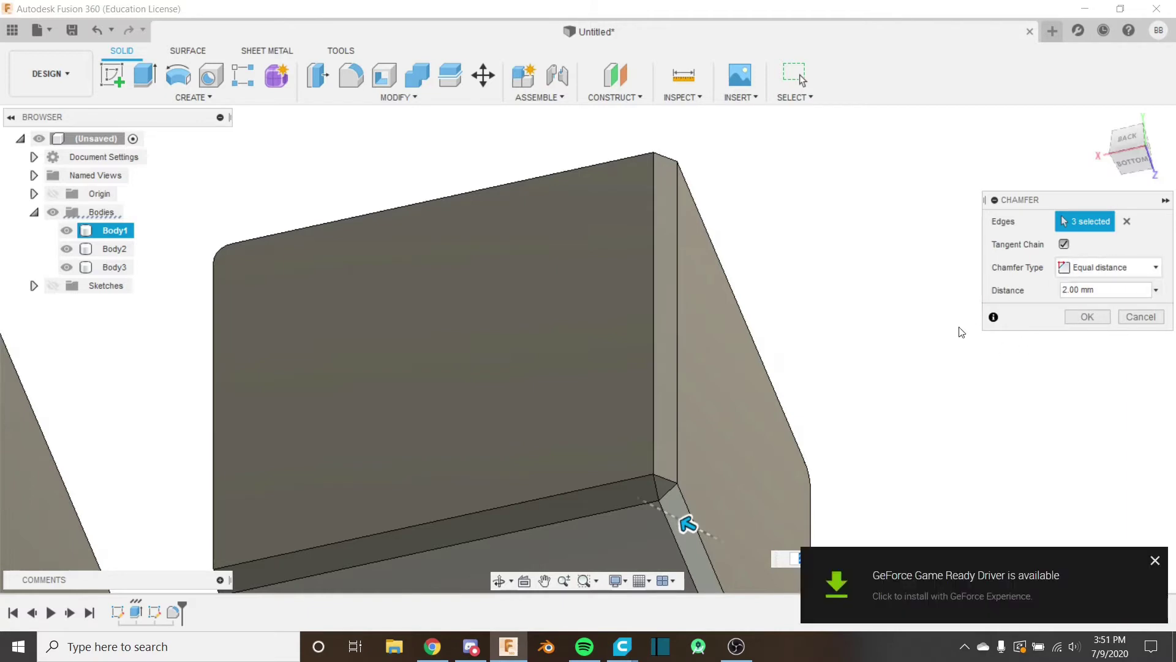
pyautogui.click(1155, 560)
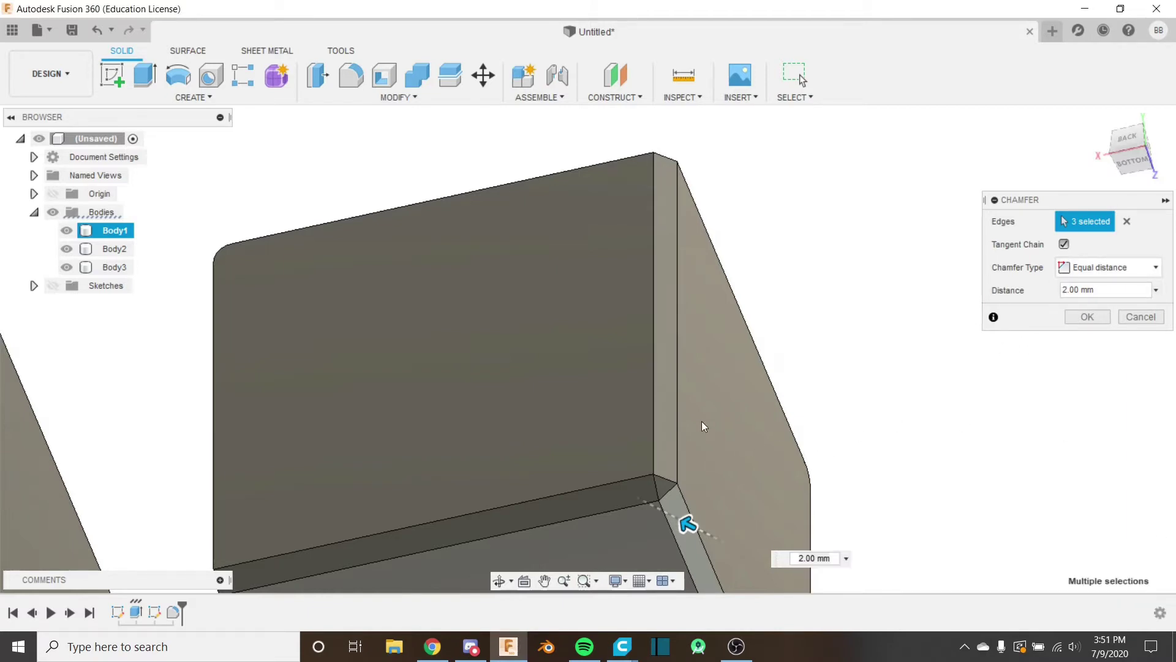
pyautogui.keyDown('shift'); pyautogui.moveTo(704, 426); pyautogui.dragTo(663, 472, button='middle'); pyautogui.keyUp('shift')
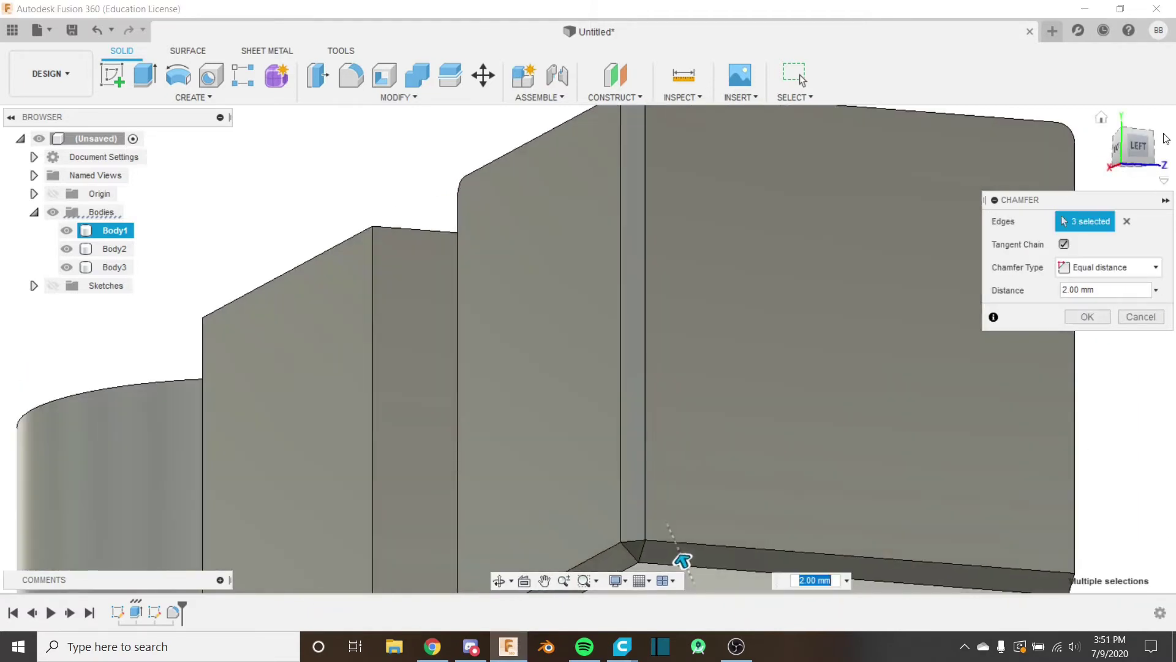
pyautogui.click(1130, 151)
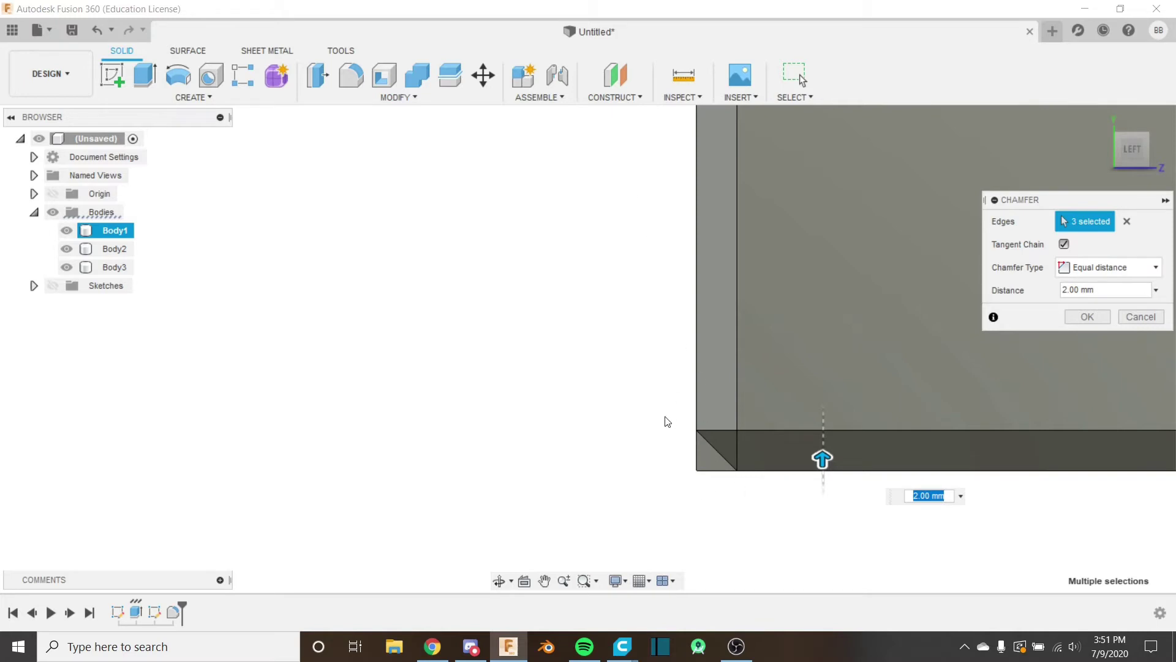
pyautogui.scroll(-5, 668, 422)
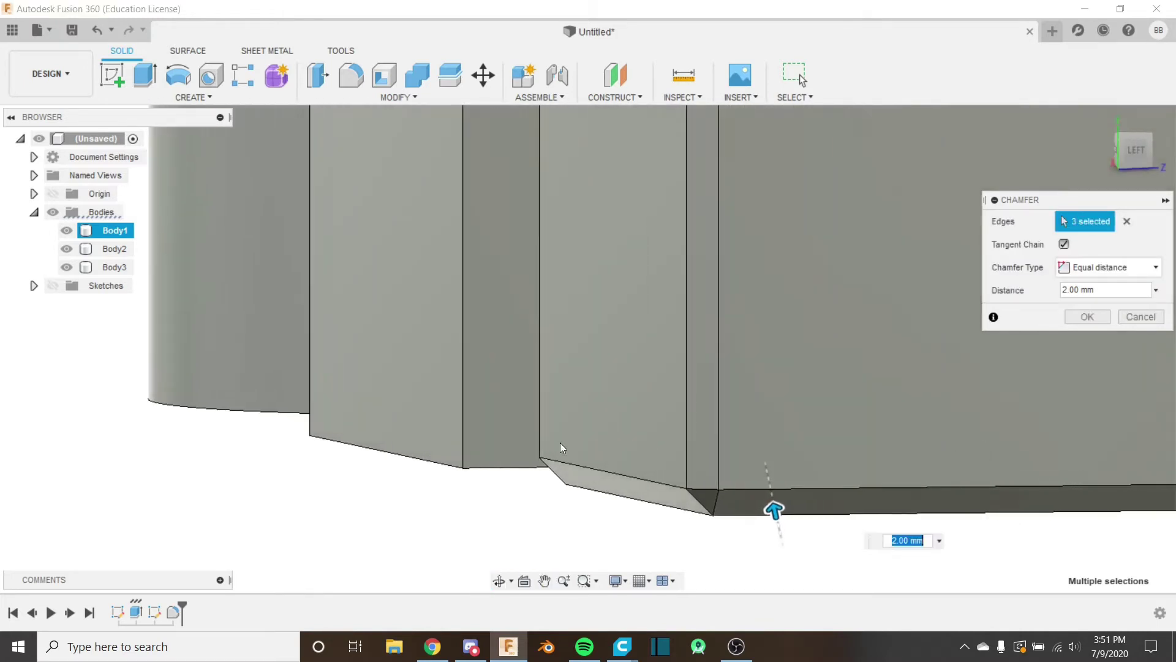
# Try the Two distances chamfer type with the second distance dragged to 6 mm.
pyautogui.click(1120, 270)
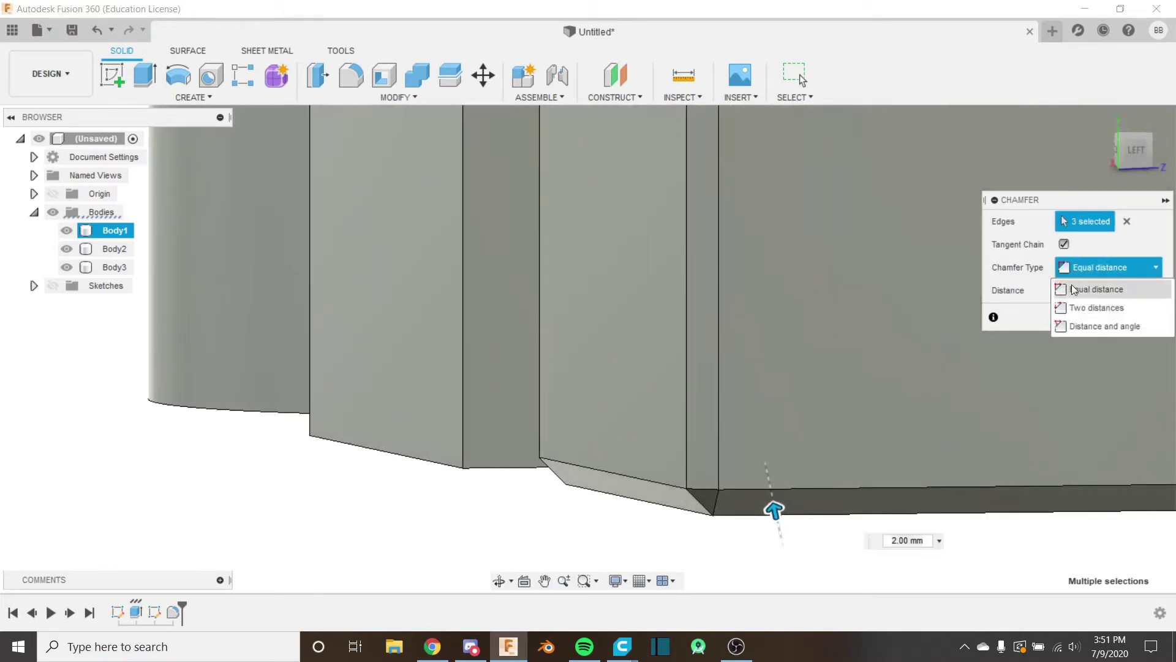
pyautogui.click(1138, 308)
pyautogui.moveTo(888, 343); pyautogui.dragTo(599, 323, button='middle')
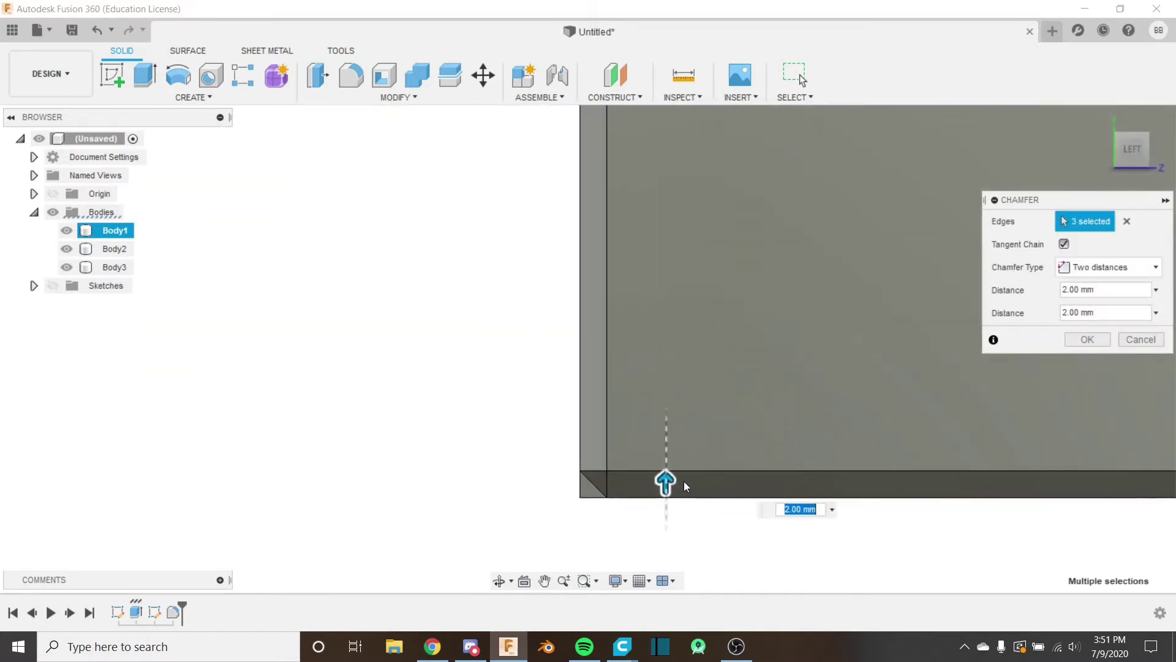
pyautogui.keyDown('shift'); pyautogui.moveTo(700, 487); pyautogui.dragTo(929, 336, button='middle'); pyautogui.keyUp('shift')
pyautogui.click(1131, 150)
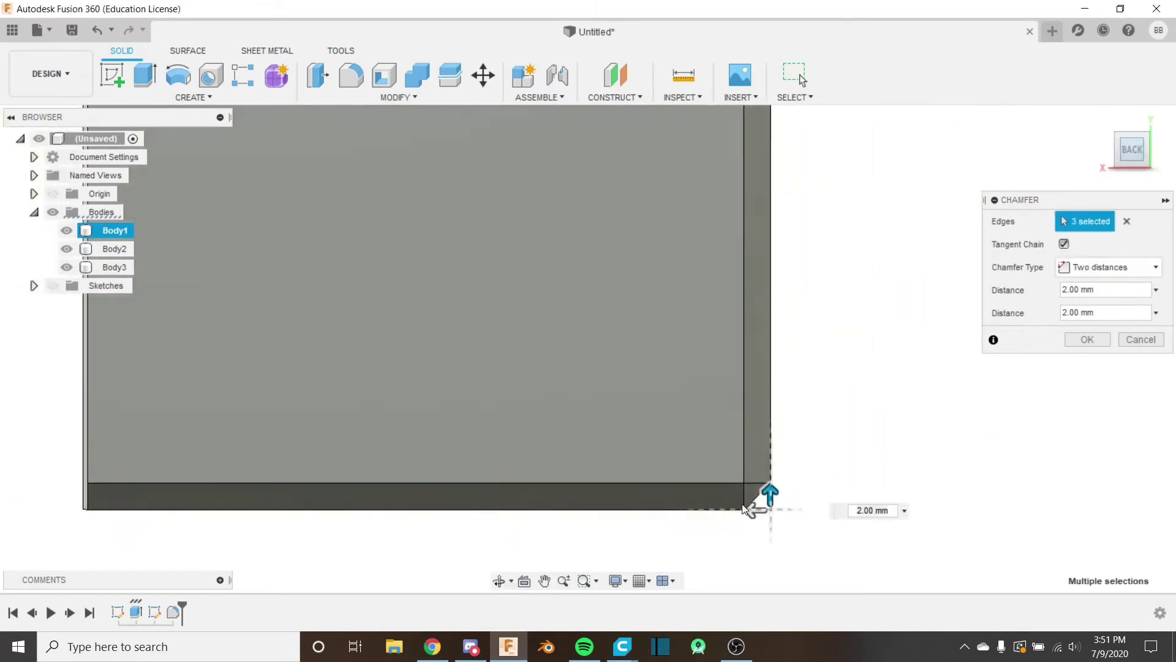
pyautogui.moveTo(757, 507); pyautogui.dragTo(701, 509)
pyautogui.moveTo(787, 491)
pyautogui.keyDown('shift'); pyautogui.mouseDown(button='middle')
pyautogui.moveTo(757, 490)
pyautogui.moveTo(809, 491)
pyautogui.mouseUp(button='middle'); pyautogui.keyUp('shift')
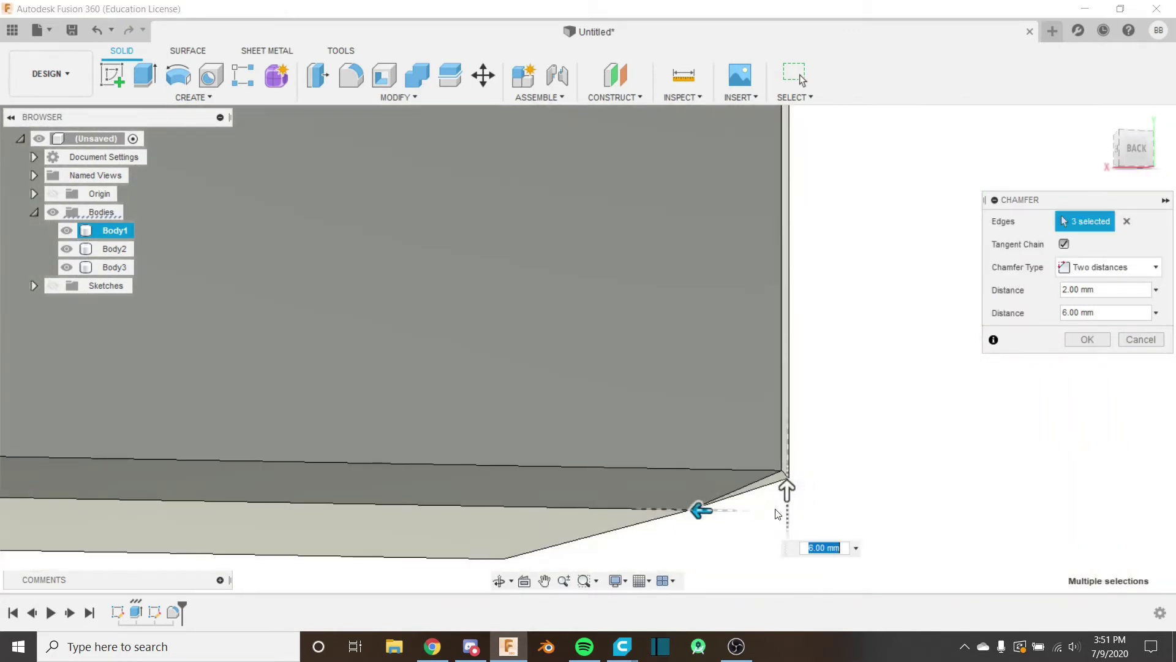
pyautogui.keyDown('shift'); pyautogui.moveTo(694, 510); pyautogui.dragTo(771, 482, button='middle'); pyautogui.keyUp('shift')
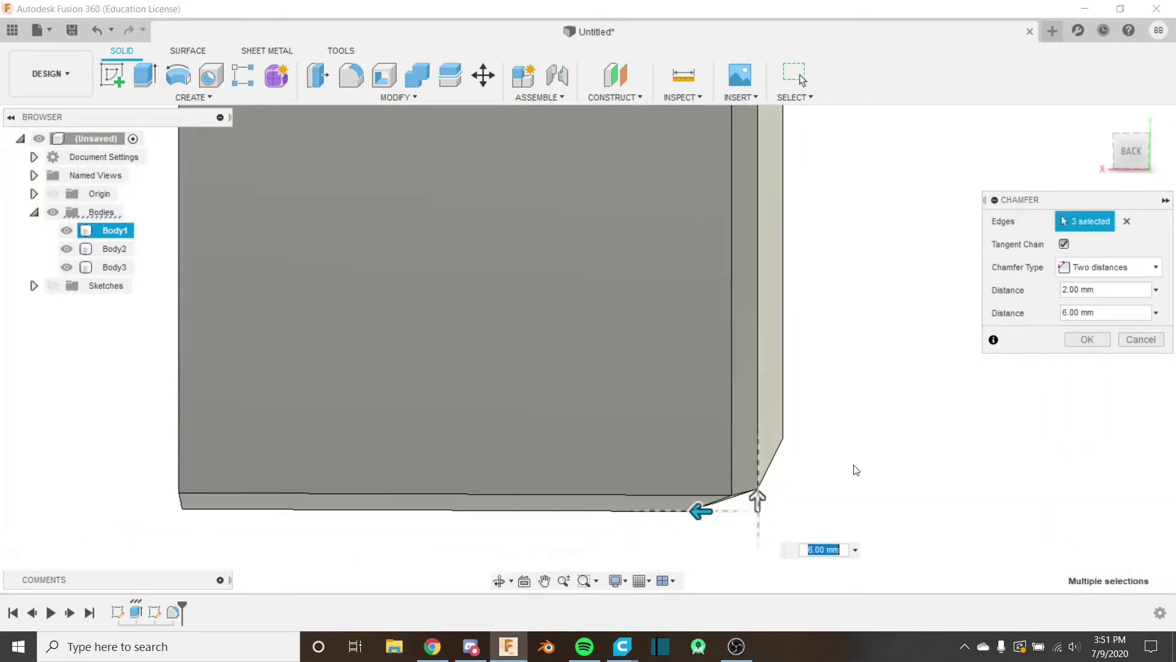
# Switch the chamfer to Distance and angle and enter a 45 degree angle.
pyautogui.click(1110, 277)
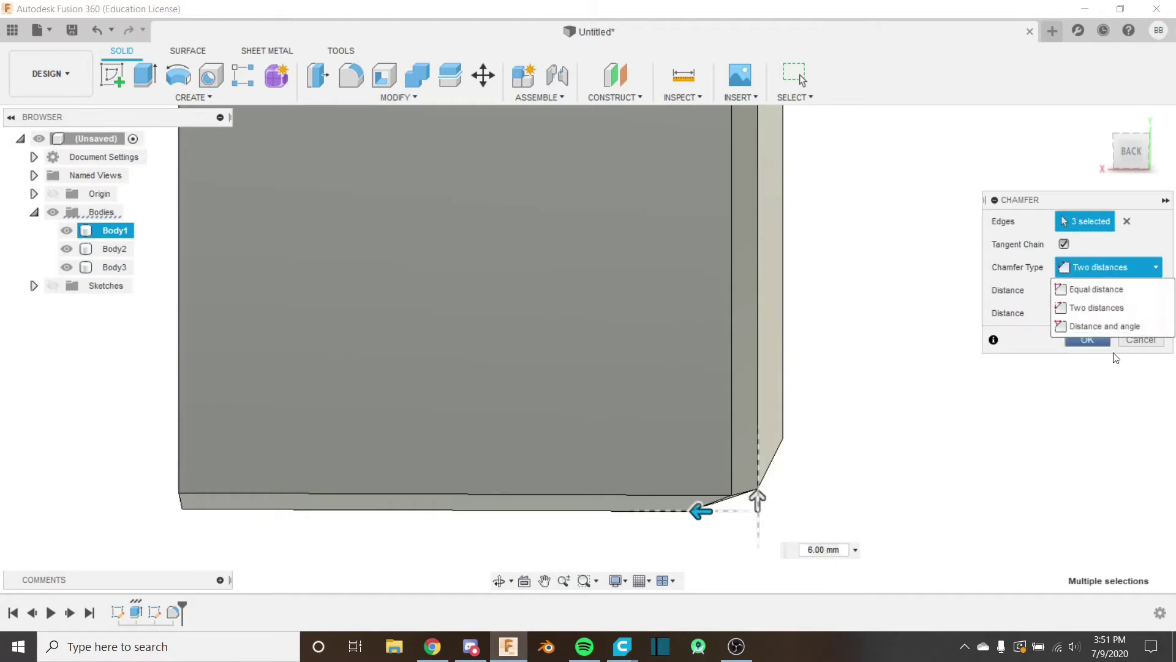
pyautogui.click(1098, 321)
pyautogui.scroll(-2, 899, 484)
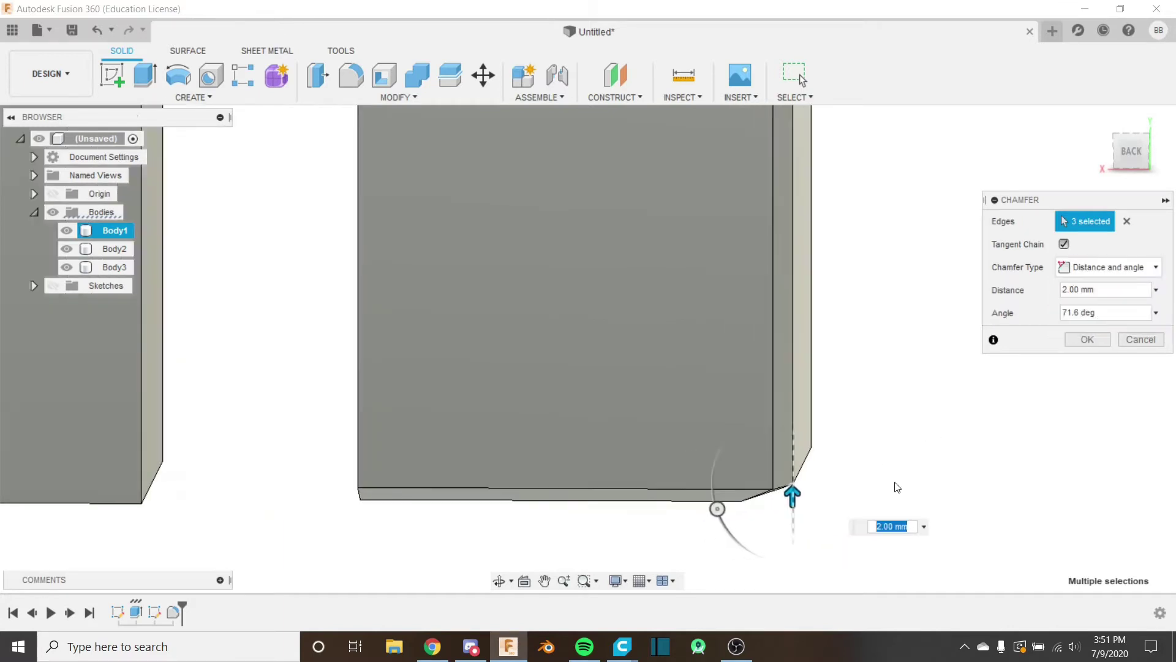
pyautogui.keyDown('shift'); pyautogui.moveTo(883, 505); pyautogui.dragTo(880, 483, button='middle'); pyautogui.keyUp('shift')
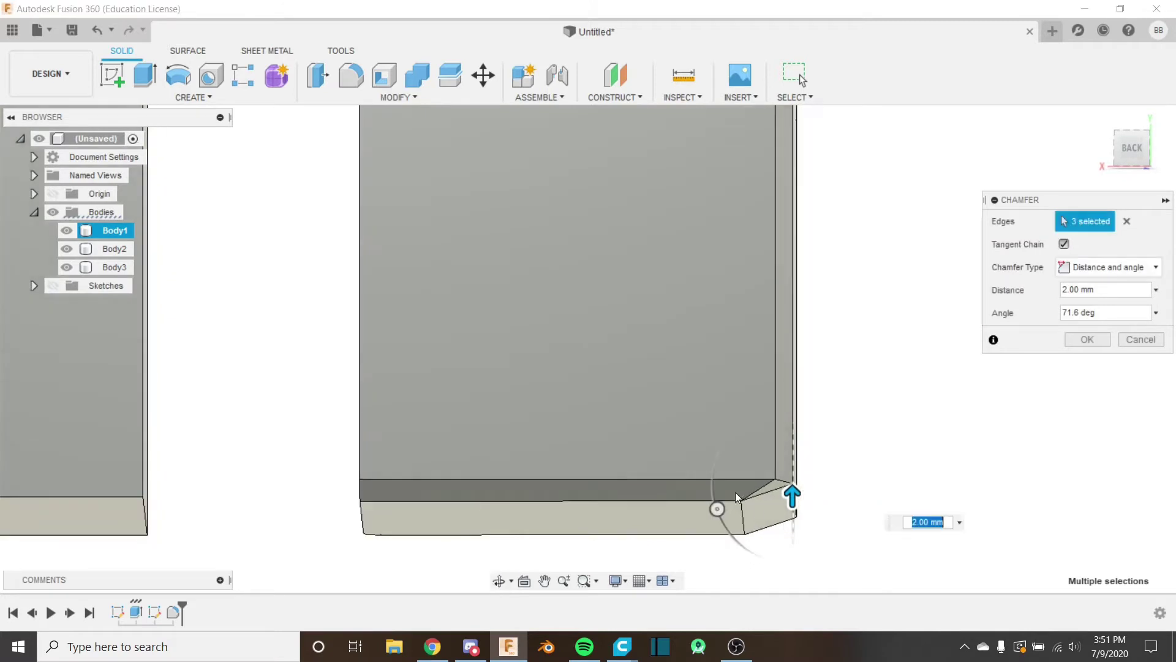
pyautogui.rightClick(807, 502)
pyautogui.click(807, 498)
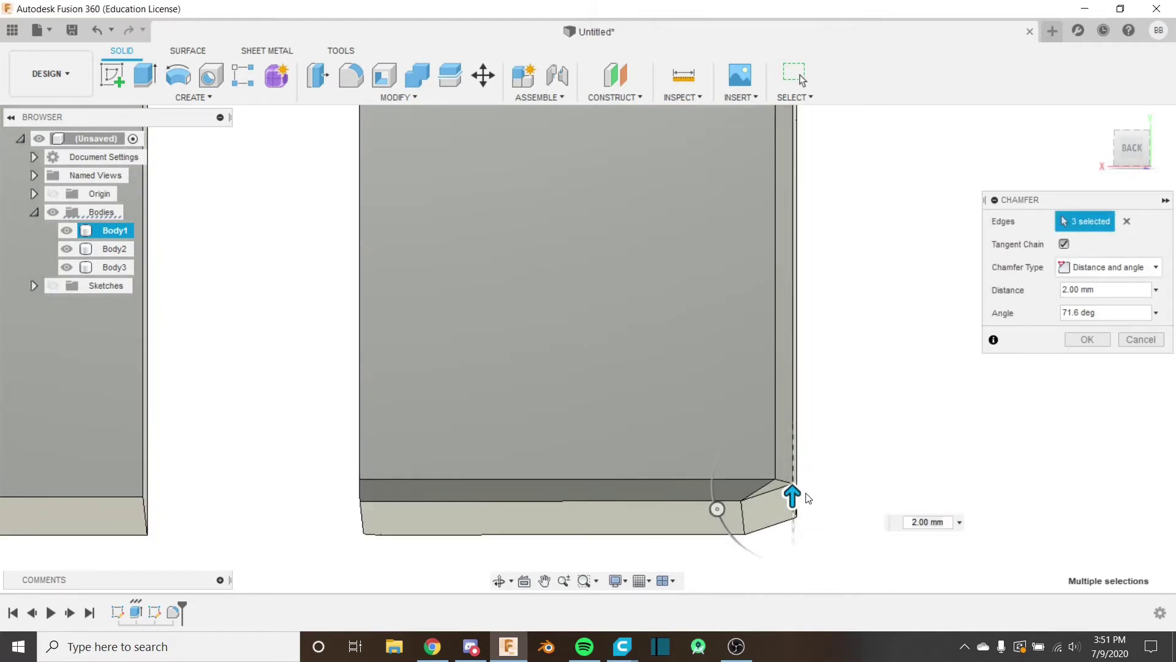
pyautogui.moveTo(716, 508)
pyautogui.moveTo(716, 509); pyautogui.dragTo(745, 523)
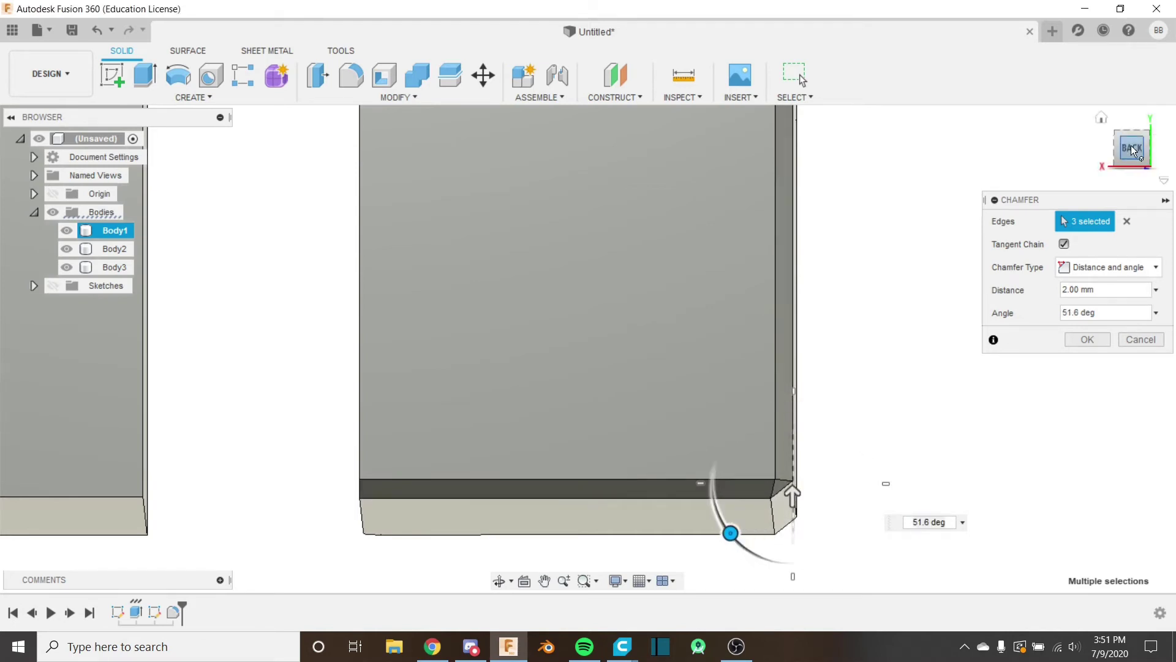
pyautogui.scroll(4, 791, 484)
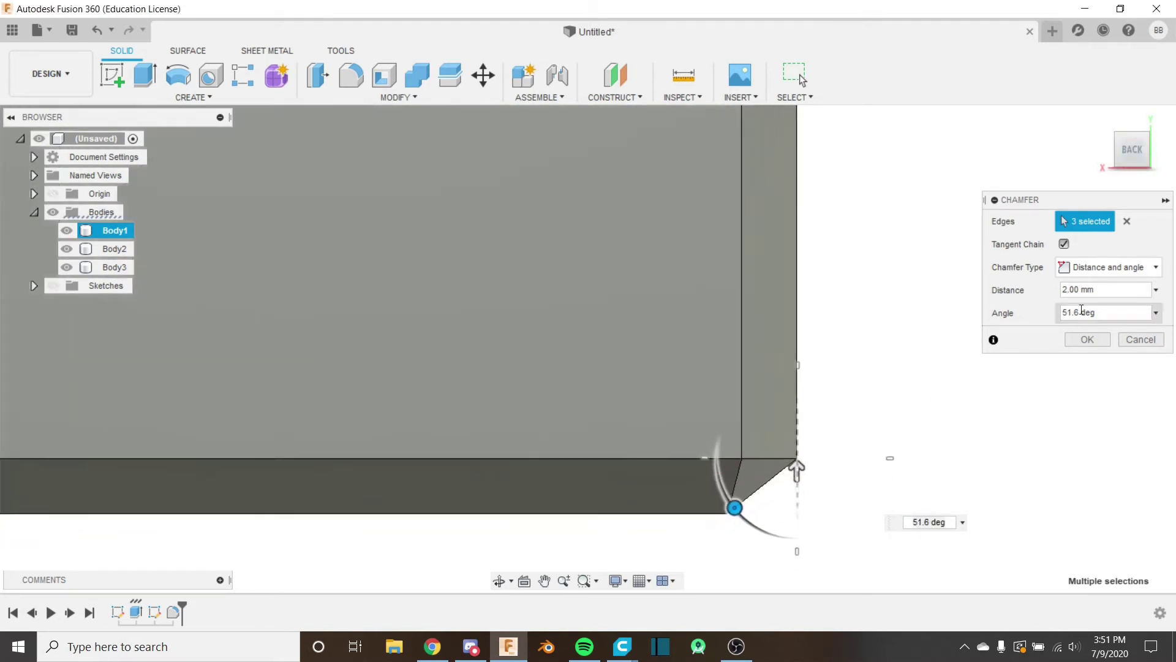
pyautogui.click(922, 522)
pyautogui.write('45')
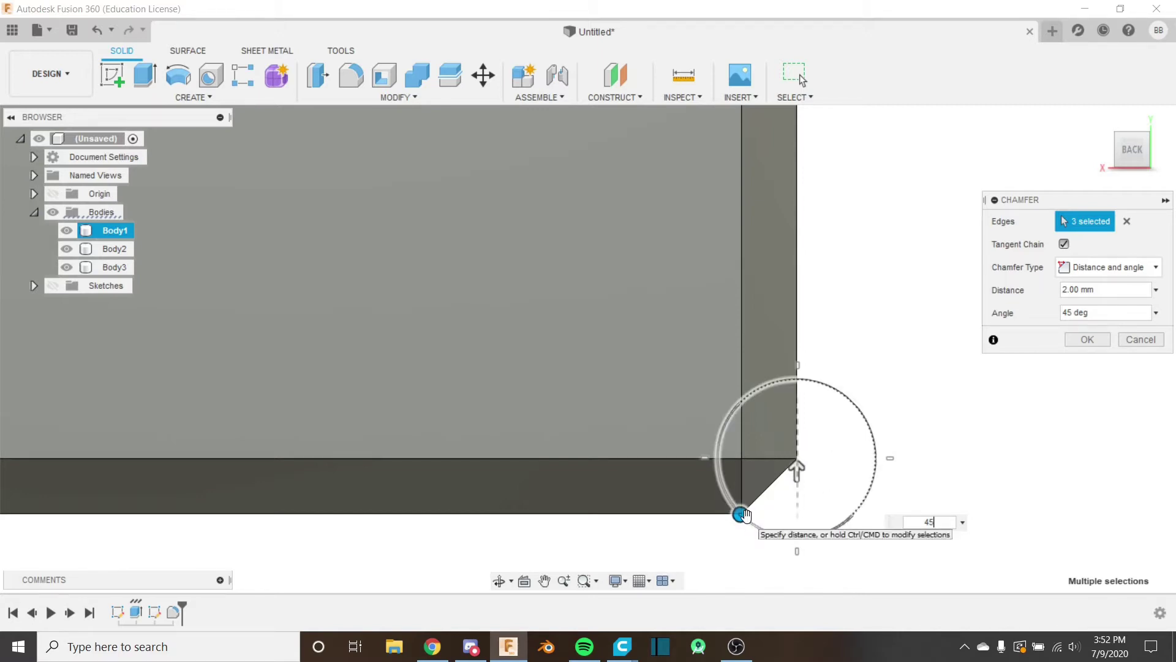
# Re-enter the 45 degree chamfer angle after dragging it to 35 degrees.
pyautogui.moveTo(743, 515)
pyautogui.mouseDown()
pyautogui.moveTo(725, 491)
pyautogui.moveTo(809, 514)
pyautogui.moveTo(754, 504)
pyautogui.mouseUp()
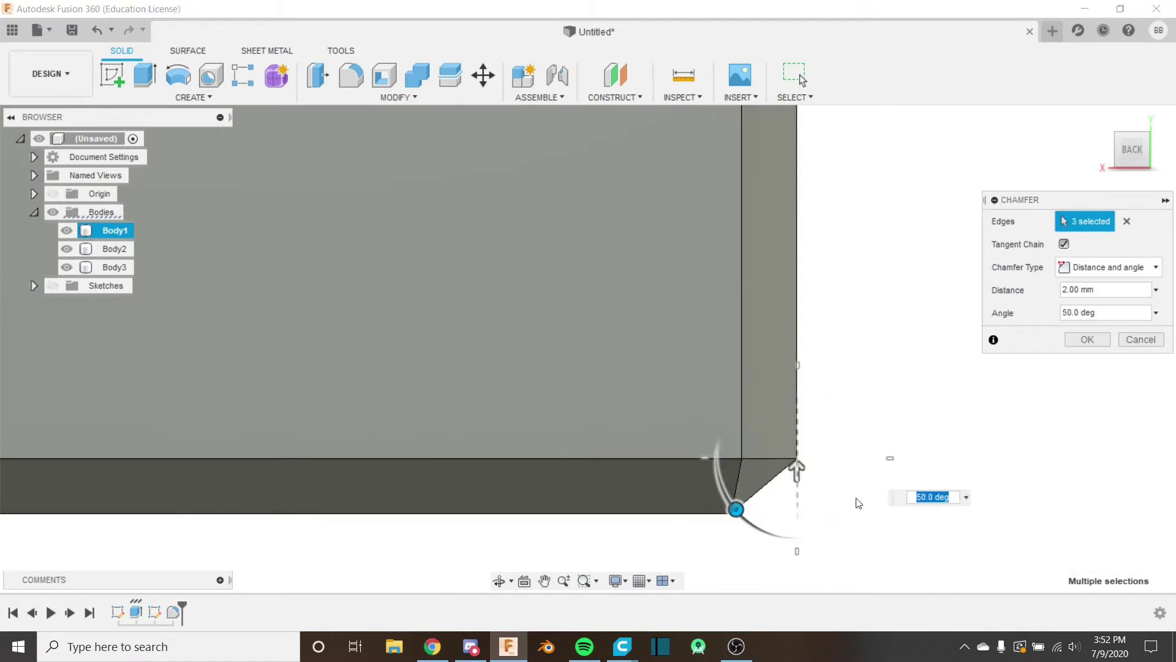
pyautogui.scroll(-1, 904, 357)
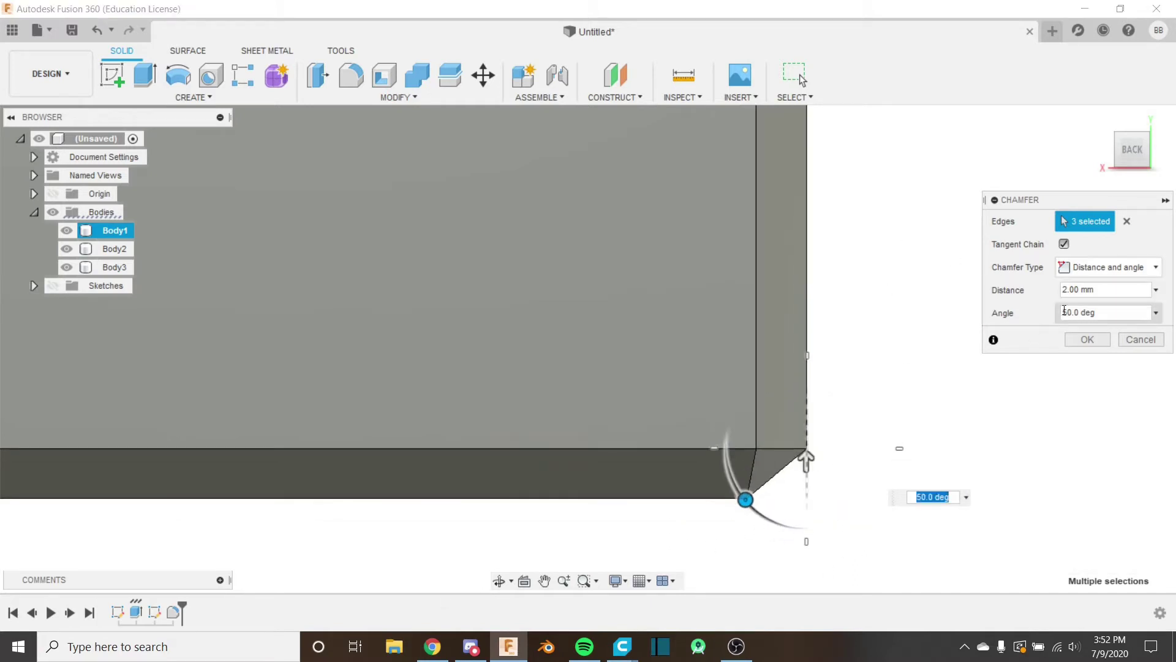
pyautogui.click(1106, 312)
pyautogui.write('45')
pyautogui.click(1119, 268)
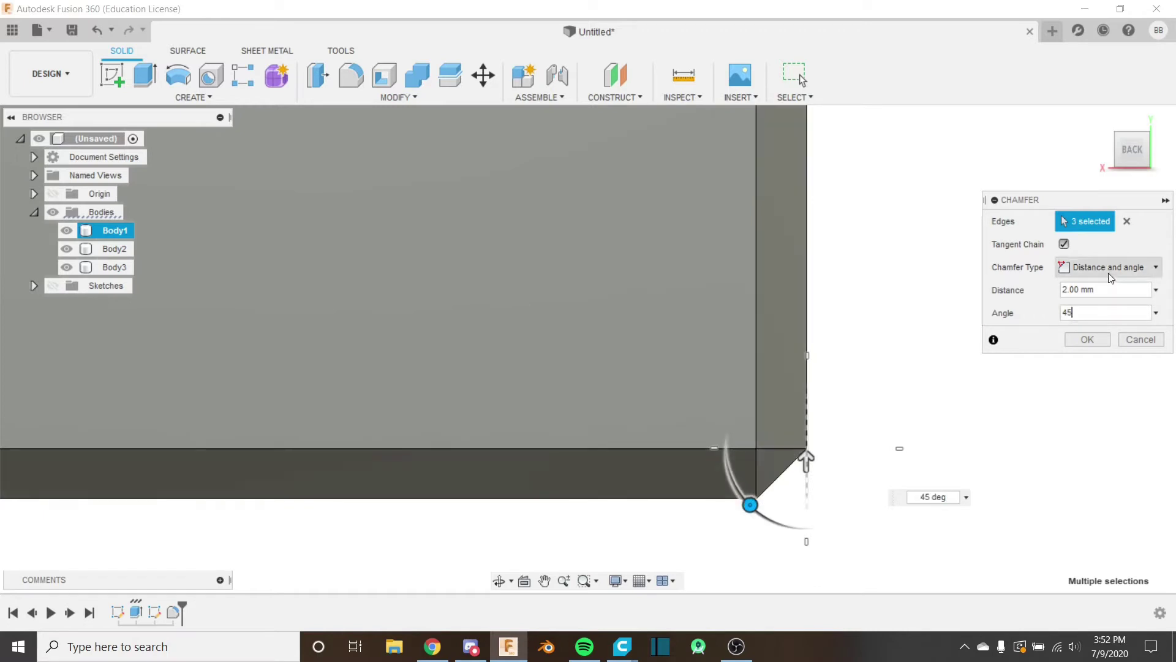
# Apply the chamfer as Equal distance 2 mm and orbit to inspect the chamfered cube.
pyautogui.click(1121, 290)
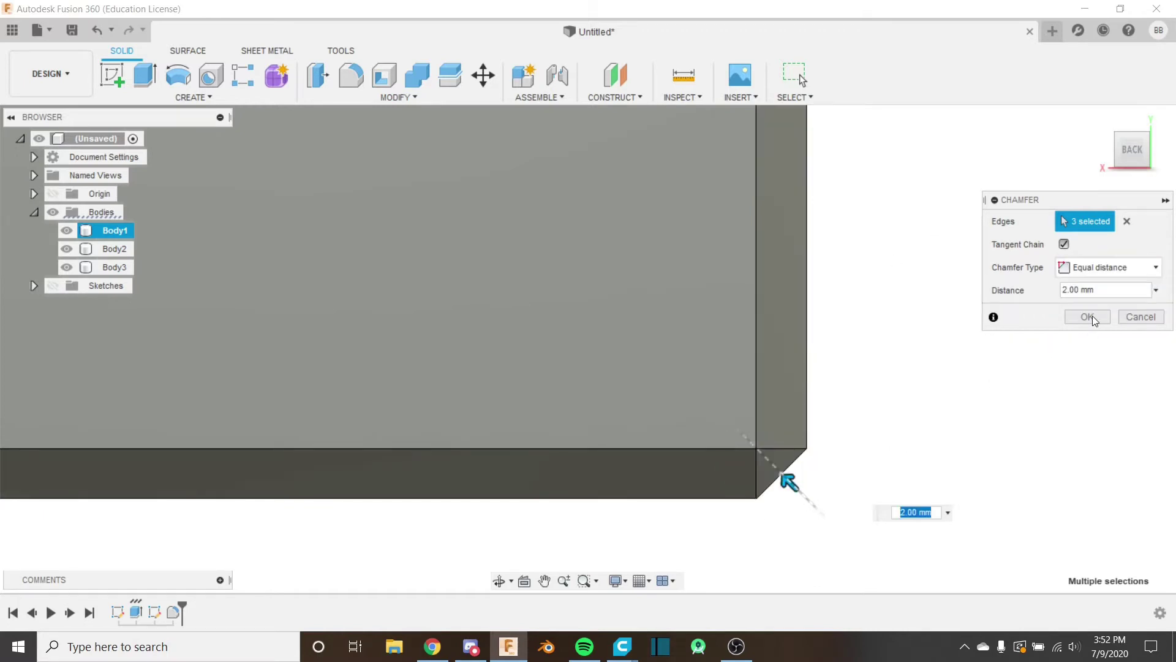
pyautogui.click(1090, 315)
pyautogui.scroll(-3, 807, 467)
pyautogui.keyDown('shift'); pyautogui.moveTo(827, 412); pyautogui.dragTo(680, 325, button='middle'); pyautogui.keyUp('shift')
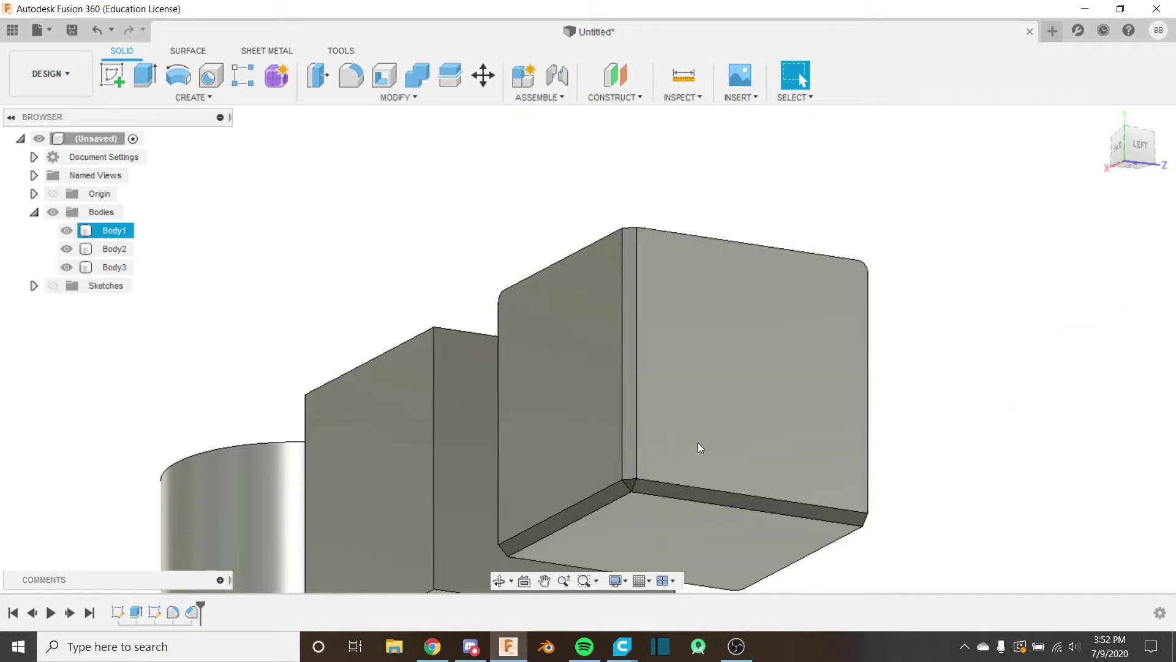
pyautogui.scroll(2, 701, 442)
pyautogui.keyDown('shift'); pyautogui.moveTo(711, 439); pyautogui.dragTo(561, 479, button='middle'); pyautogui.keyUp('shift')
pyautogui.scroll(-3, 991, 325)
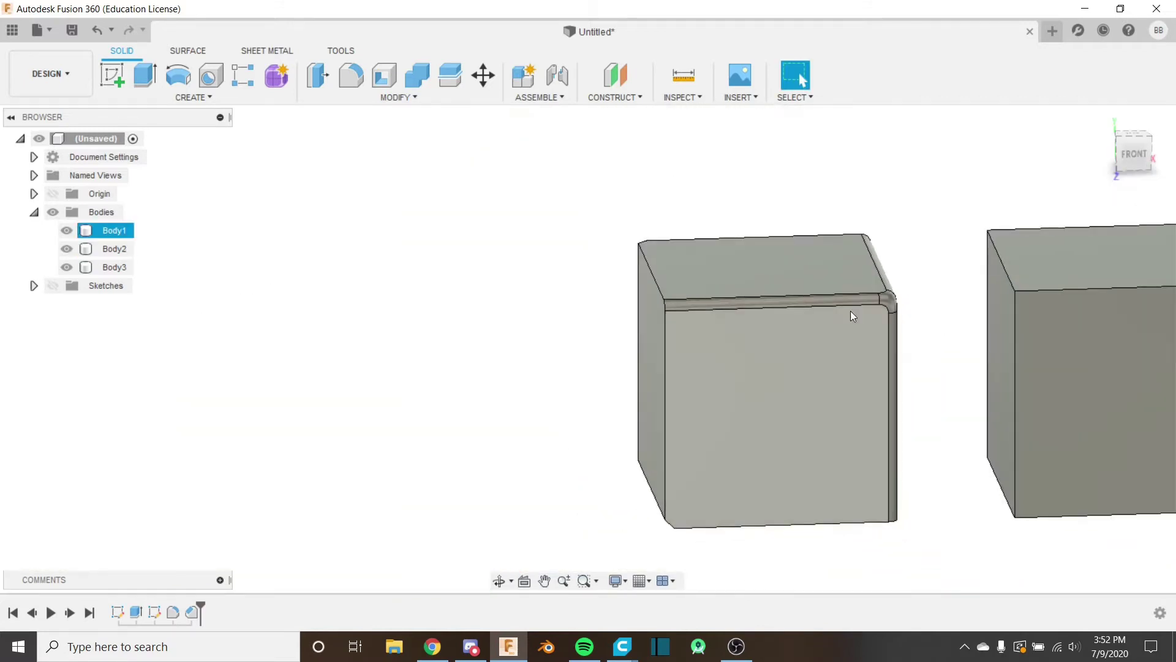
pyautogui.scroll(2, 888, 302)
pyautogui.keyDown('shift'); pyautogui.moveTo(840, 299); pyautogui.dragTo(666, 208, button='middle'); pyautogui.keyUp('shift')
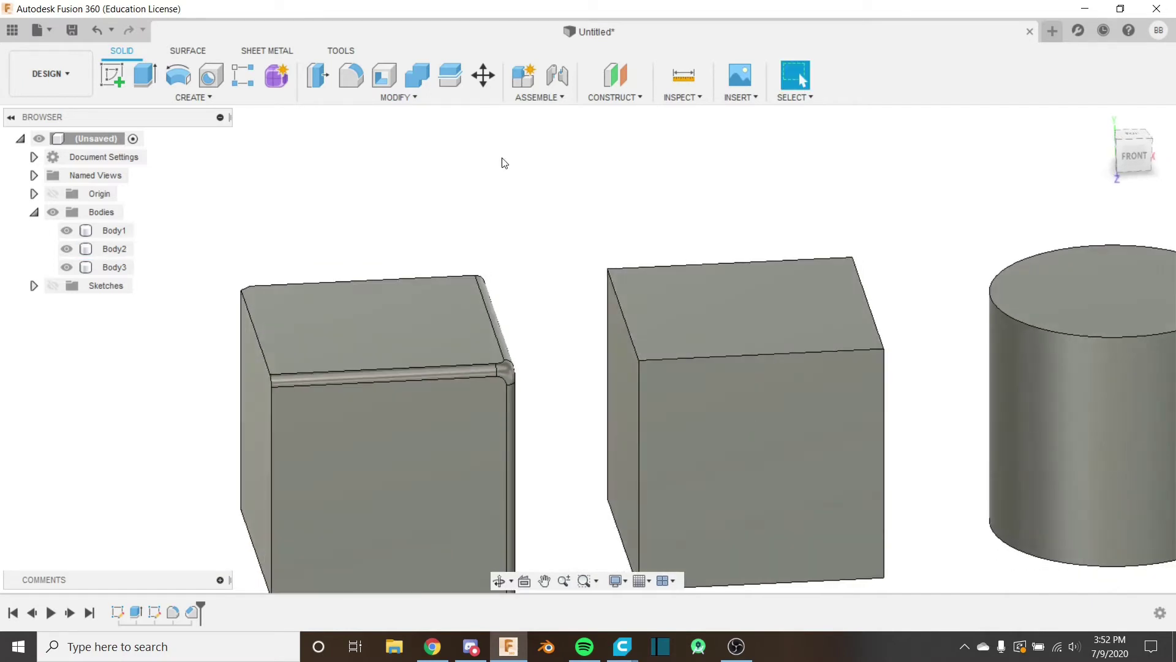
# Shell the cylinder from its top face with a 5 mm inside wall thickness.
pyautogui.click(1134, 141)
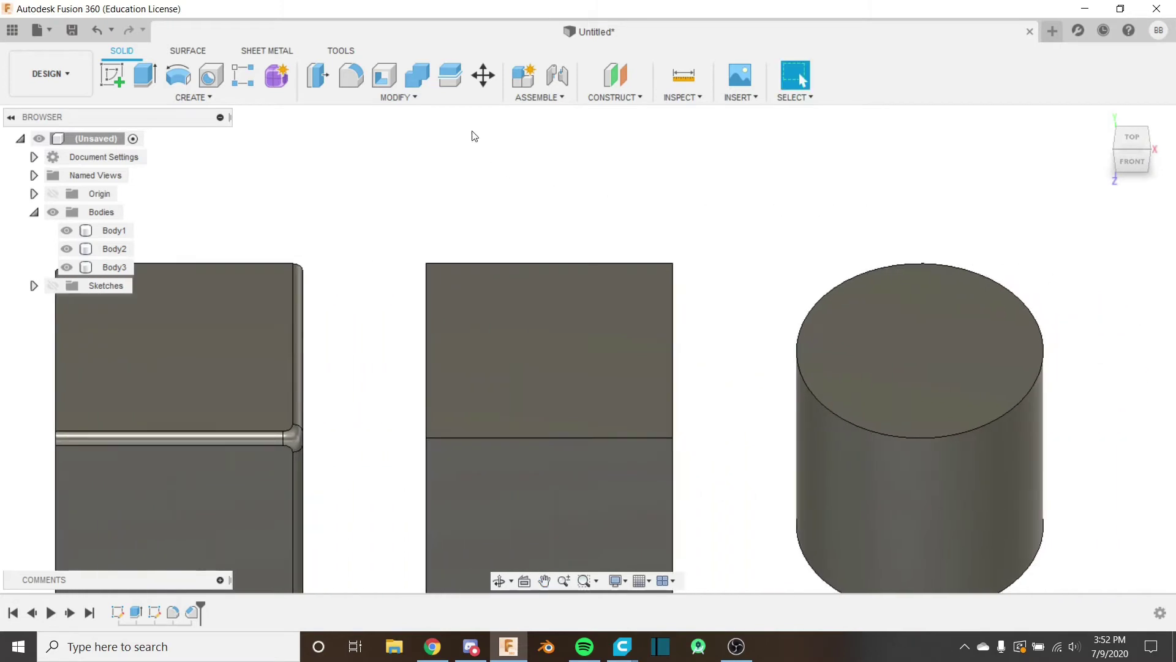
pyautogui.click(439, 101)
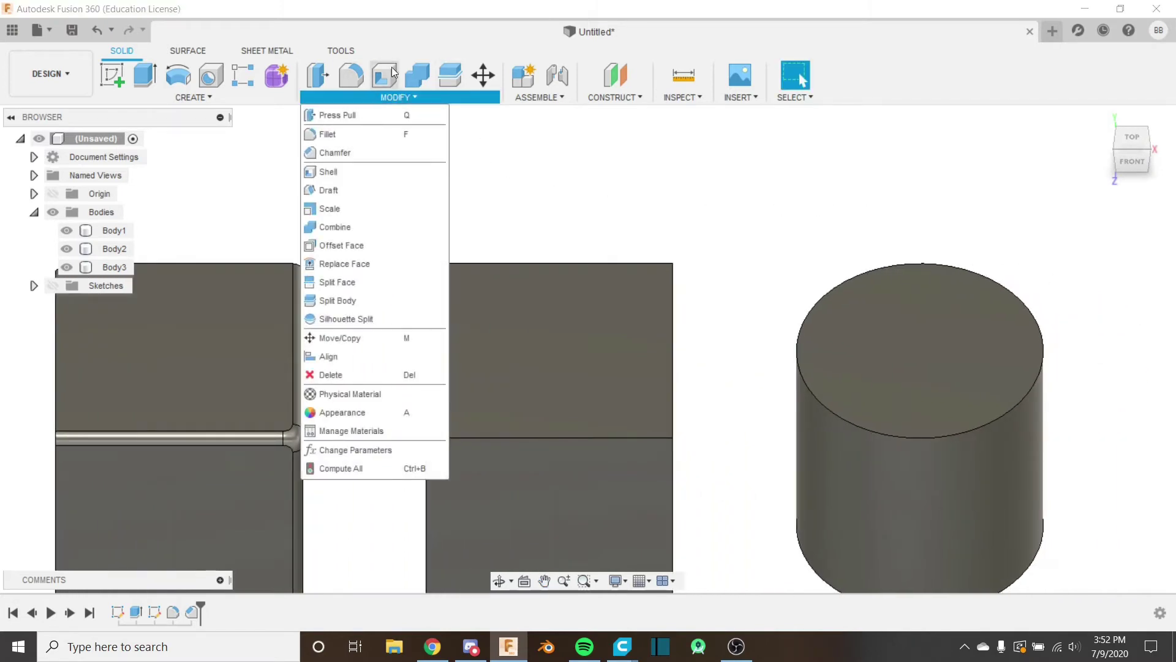
pyautogui.click(360, 172)
pyautogui.moveTo(722, 229); pyautogui.dragTo(538, 184, button='middle')
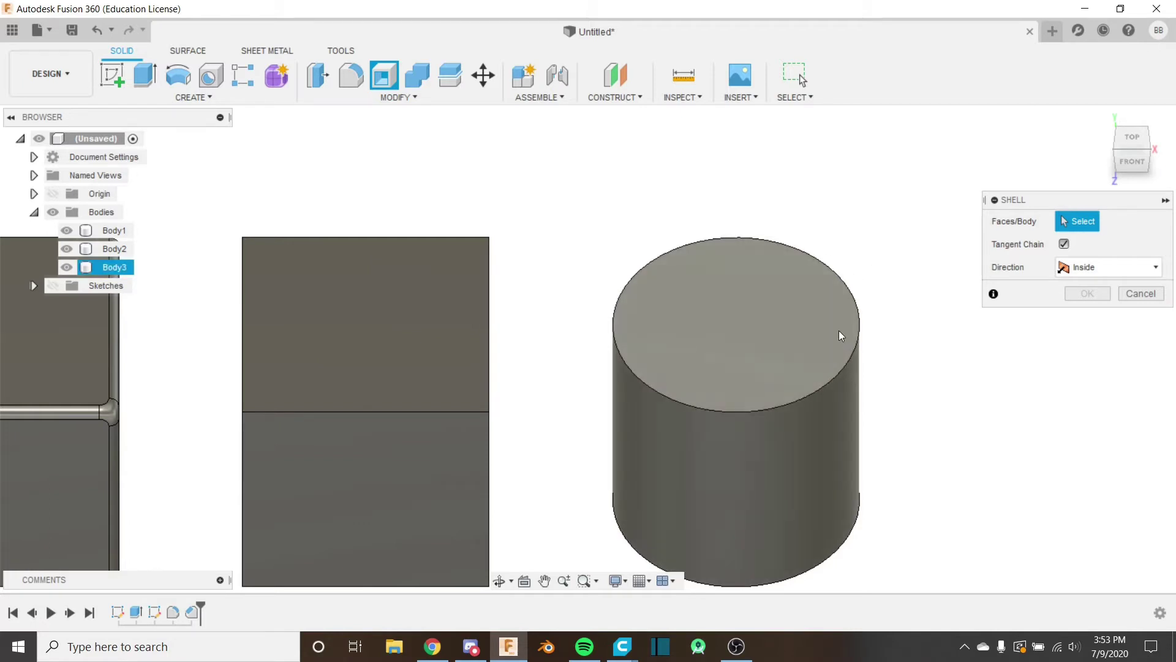
pyautogui.click(762, 333)
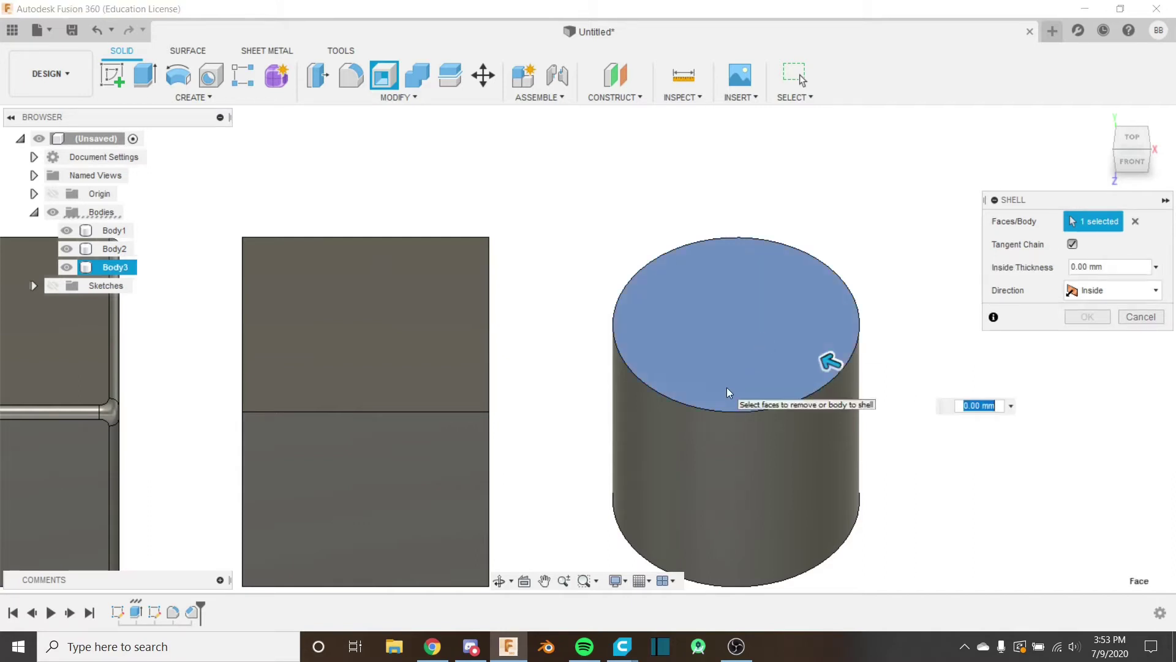
pyautogui.moveTo(829, 359); pyautogui.dragTo(834, 346)
# Inspect the shell preview from tilted views, trying a thicker wall before keeping 5 mm.
pyautogui.scroll(4, 759, 263)
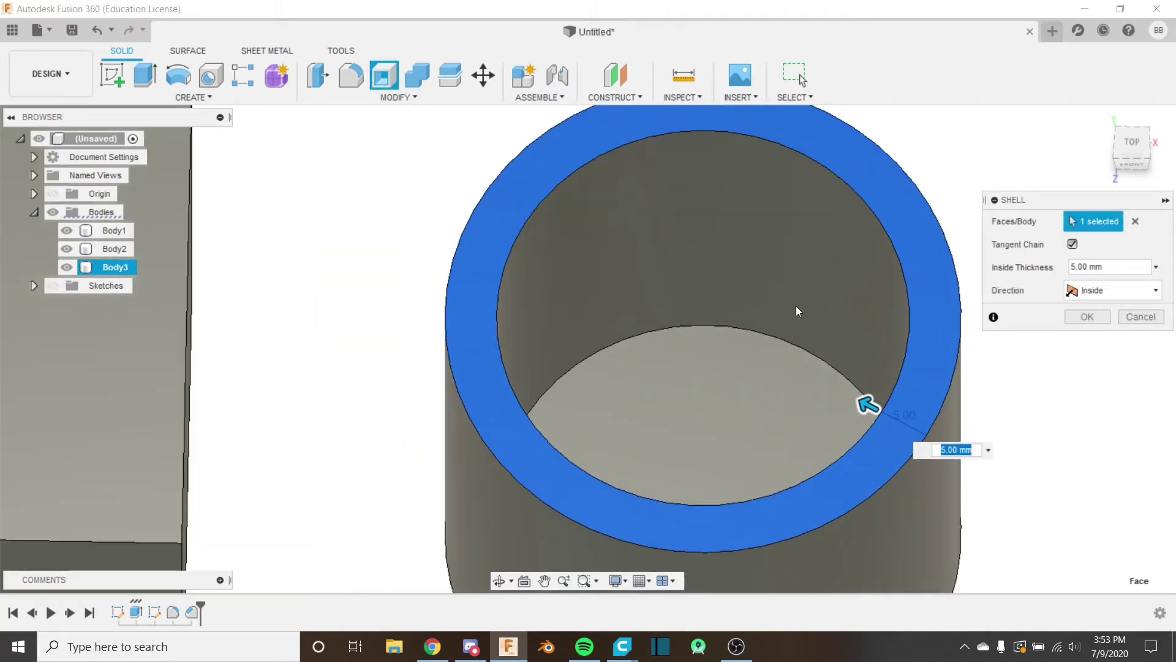
pyautogui.scroll(-5, 604, 317)
pyautogui.keyDown('shift'); pyautogui.moveTo(604, 317); pyautogui.dragTo(643, 354, button='middle'); pyautogui.keyUp('shift')
pyautogui.keyDown('shift'); pyautogui.moveTo(633, 417); pyautogui.dragTo(634, 350, button='middle'); pyautogui.keyUp('shift')
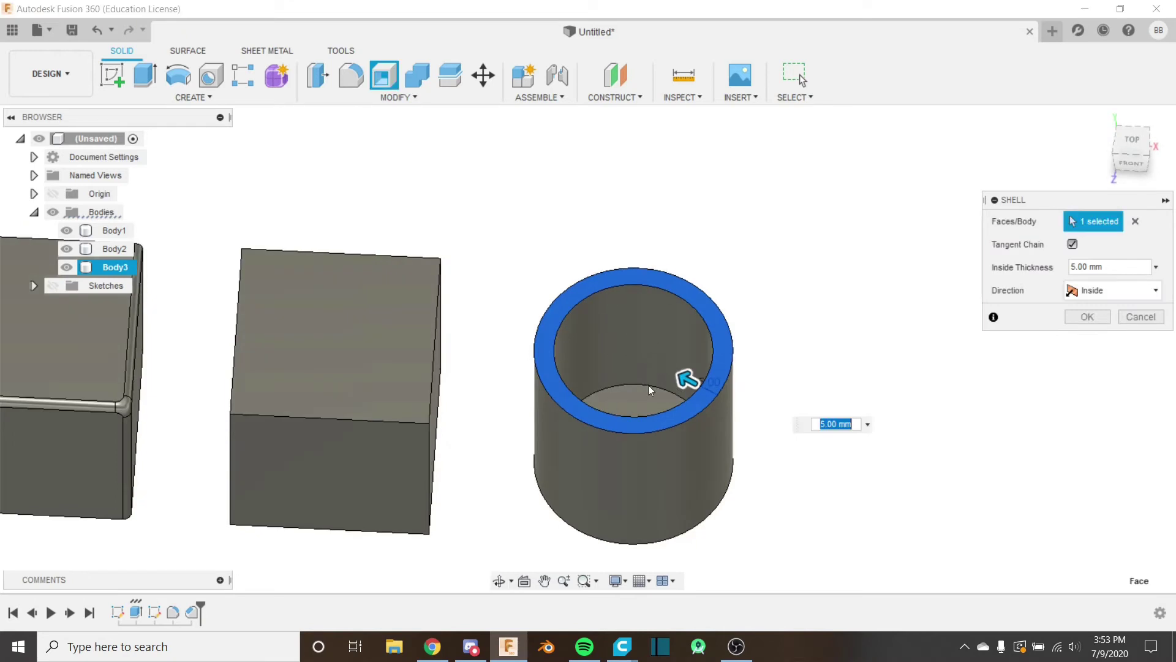
pyautogui.scroll(3, 670, 367)
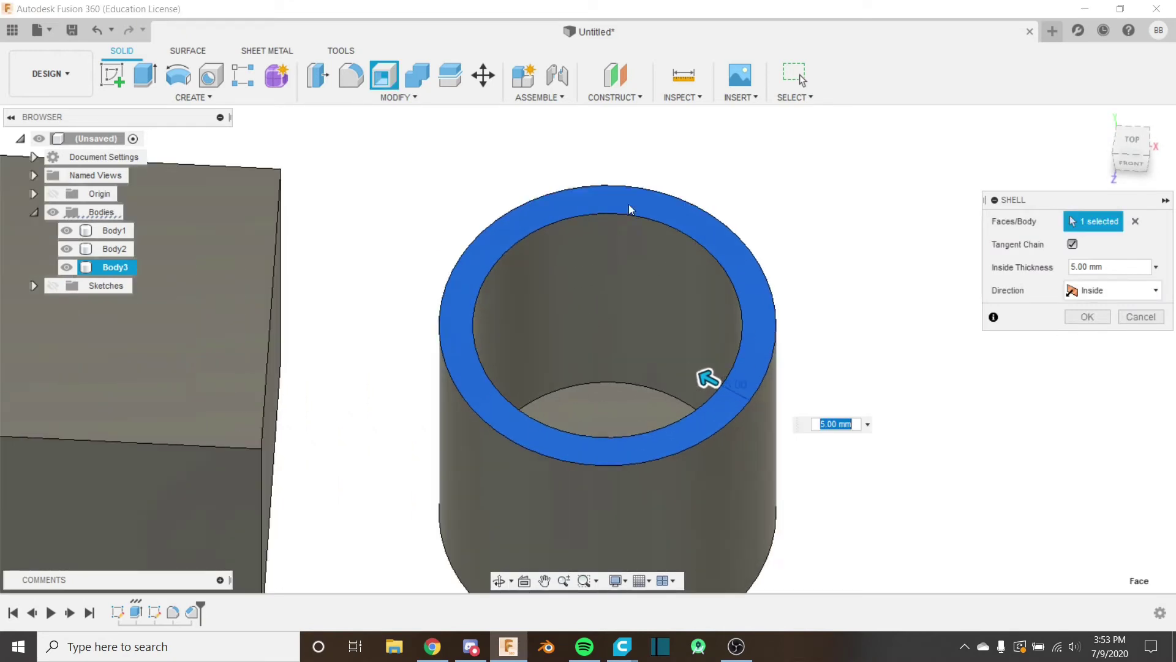
pyautogui.moveTo(681, 377); pyautogui.dragTo(733, 269, button='middle')
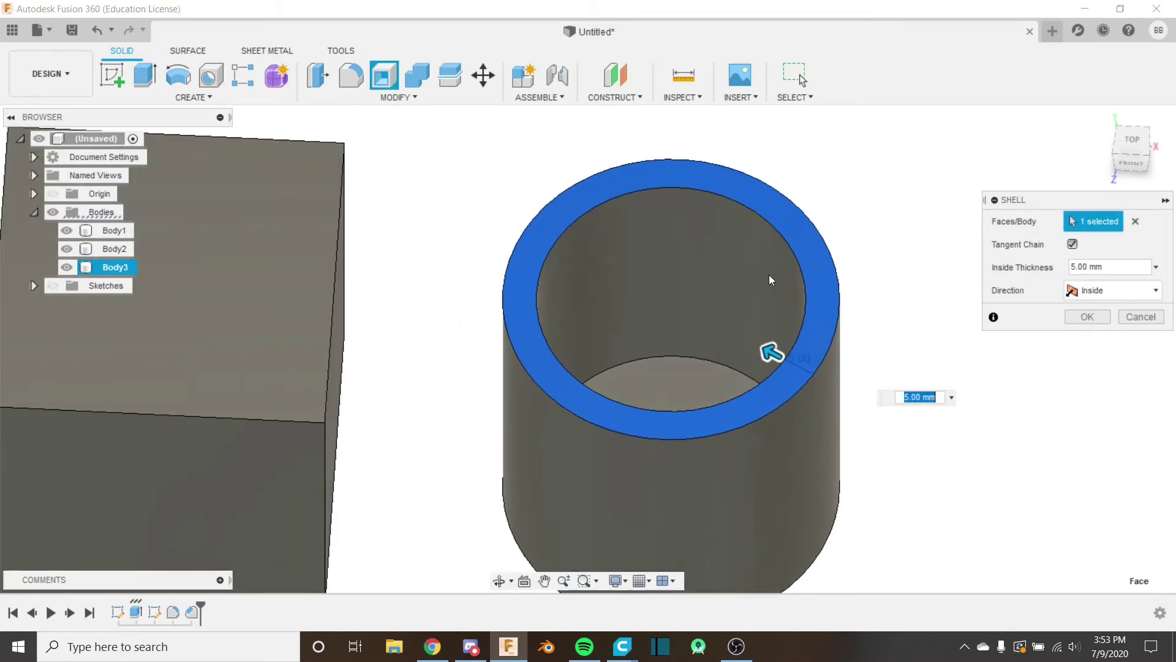
pyautogui.scroll(-5, 665, 351)
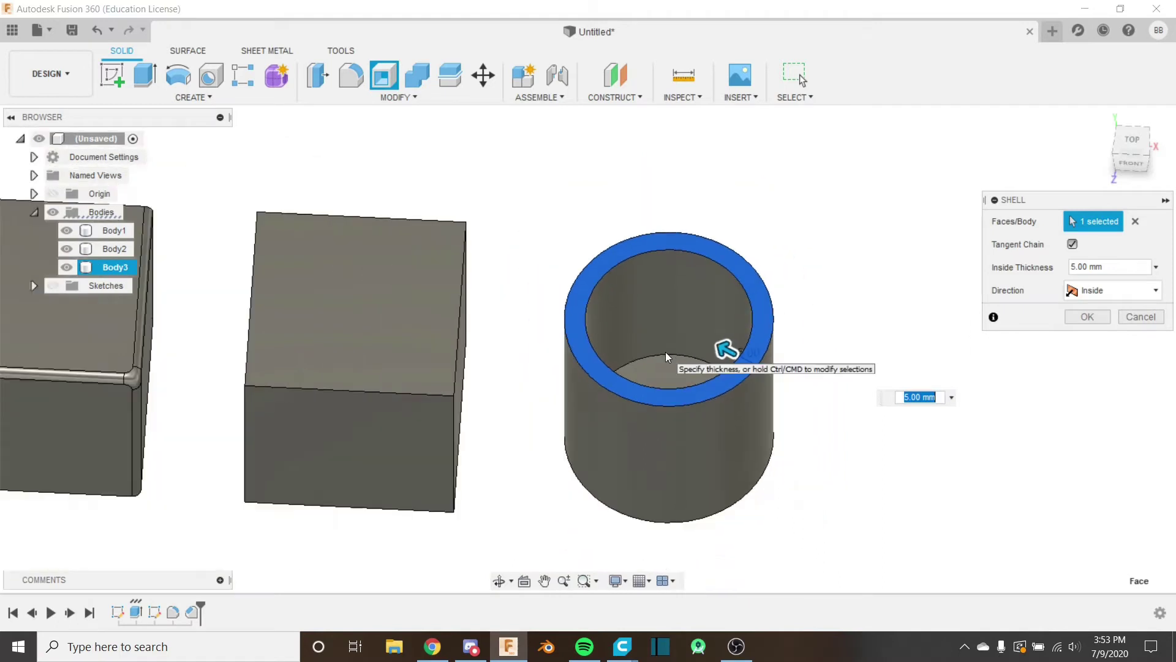
pyautogui.scroll(3, 705, 263)
pyautogui.scroll(-2, 722, 264)
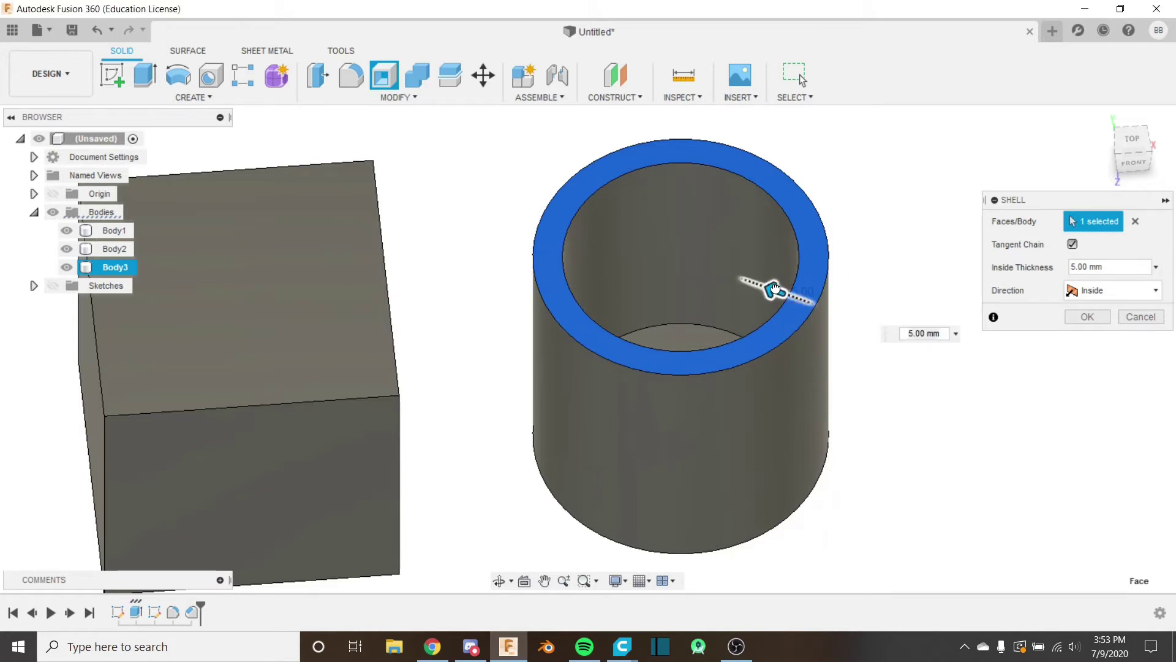
pyautogui.moveTo(776, 288)
pyautogui.mouseDown()
pyautogui.moveTo(752, 274)
pyautogui.moveTo(775, 289)
pyautogui.mouseUp()
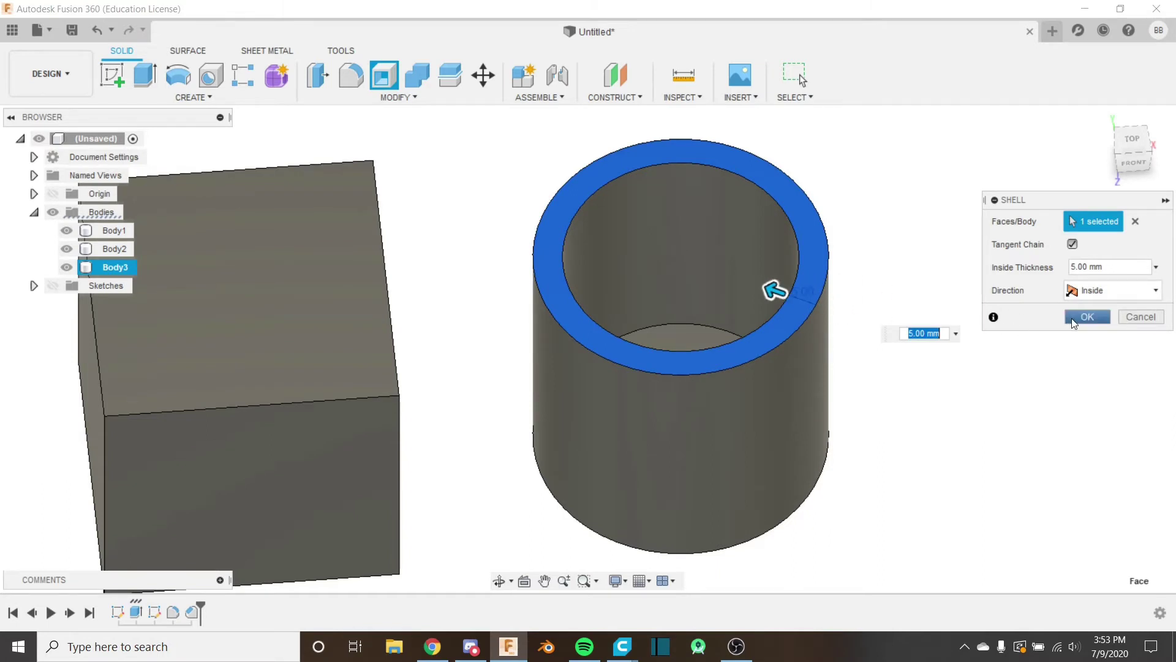
# Apply the 5 mm shell and measure the 20 mm bore radius and 5 mm wall.
pyautogui.click(1073, 318)
pyautogui.scroll(5, 811, 297)
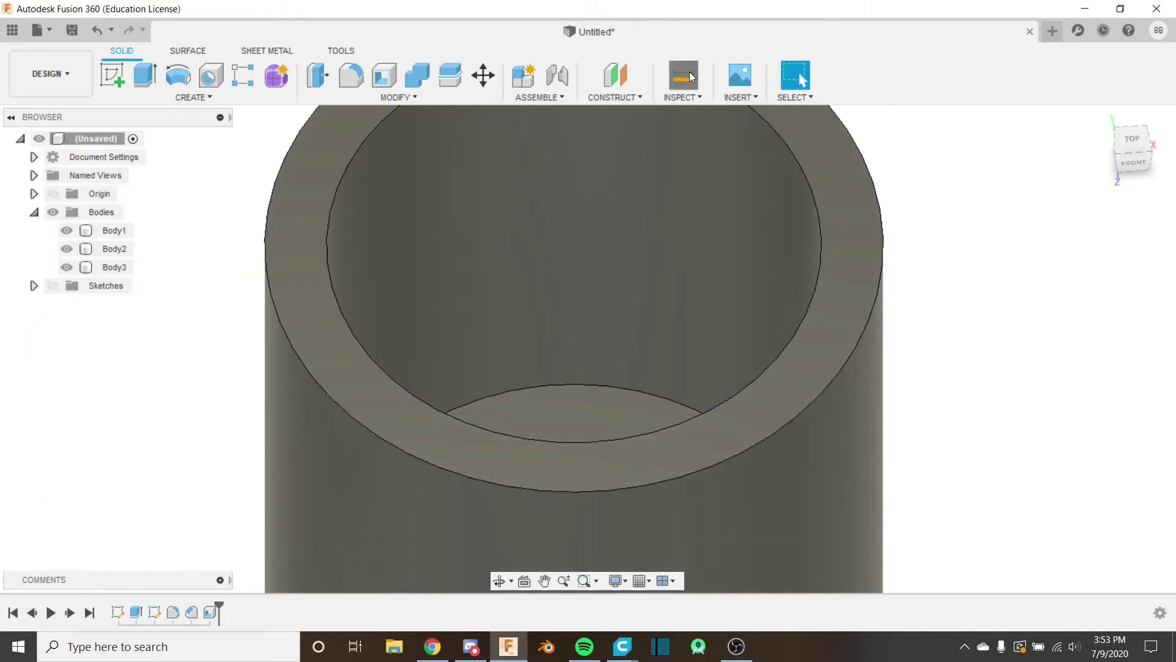
pyautogui.click(691, 77)
pyautogui.click(815, 289)
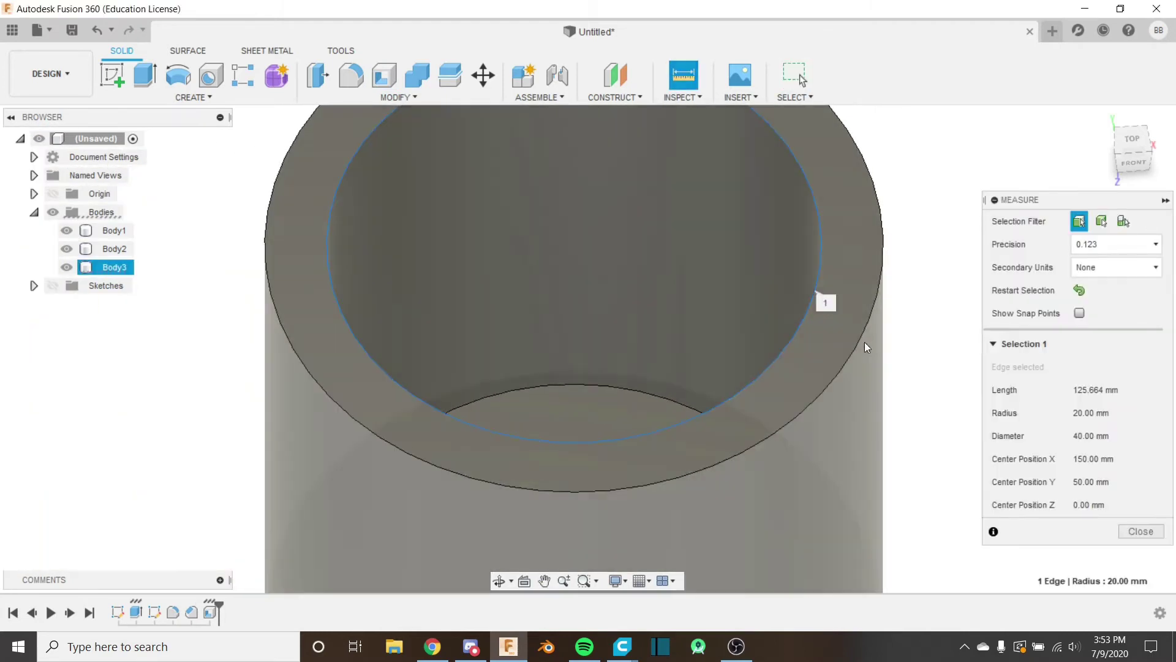
pyautogui.click(861, 341)
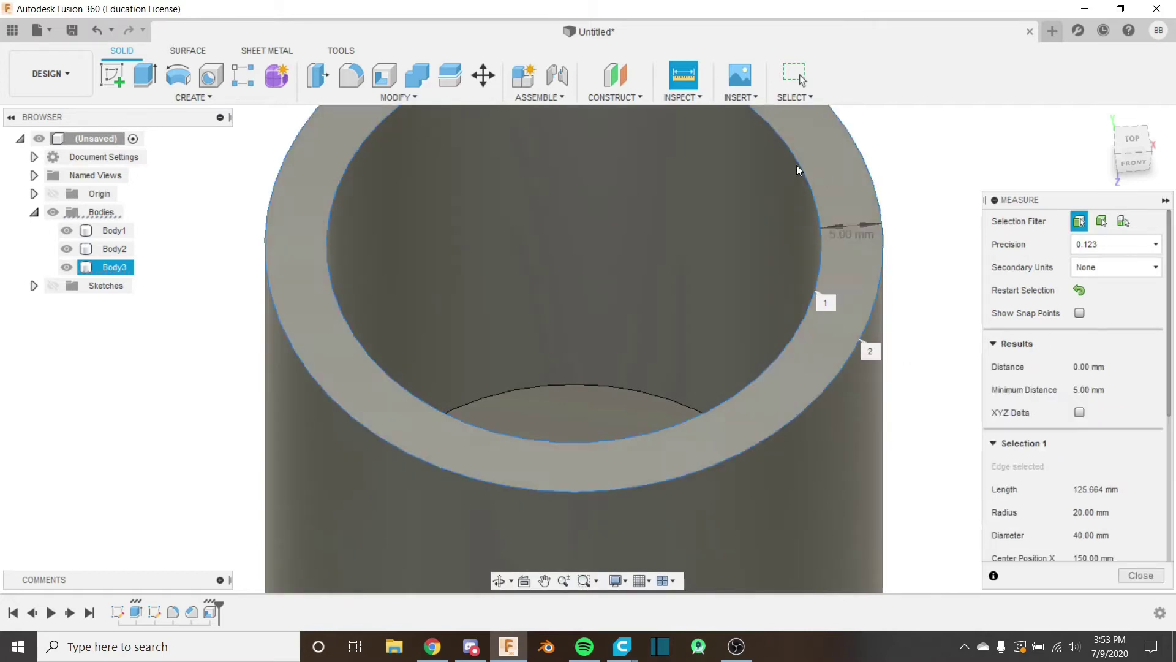
# Close the measurement and undo the shell so the cylinder is solid again.
pyautogui.click(1163, 577)
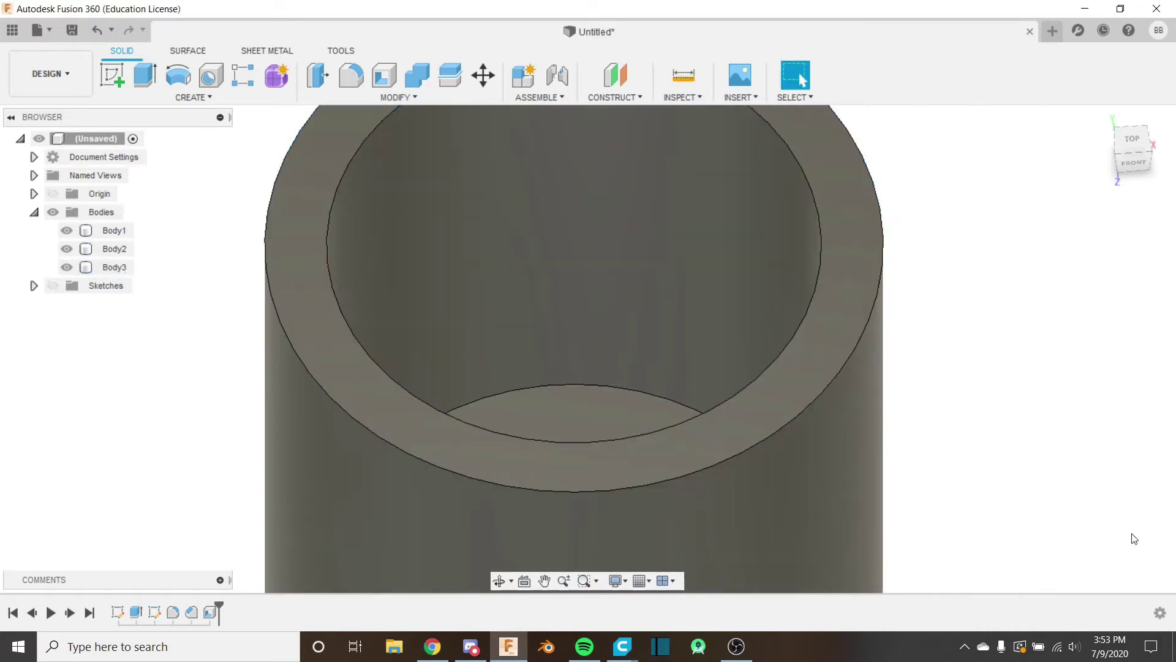
pyautogui.hotkey('ctrl', 'z')
pyautogui.scroll(-3, 893, 394)
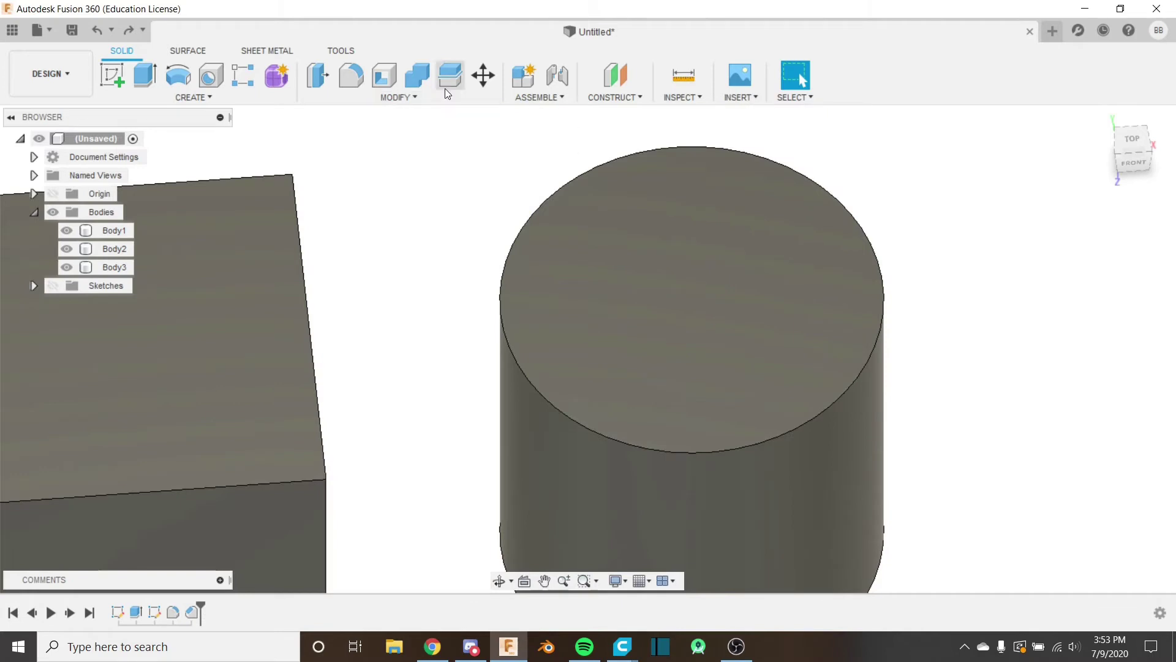
# Shell the cylinder from its top face with a 5 mm Outside wall thickness.
pyautogui.click(399, 97)
pyautogui.click(401, 170)
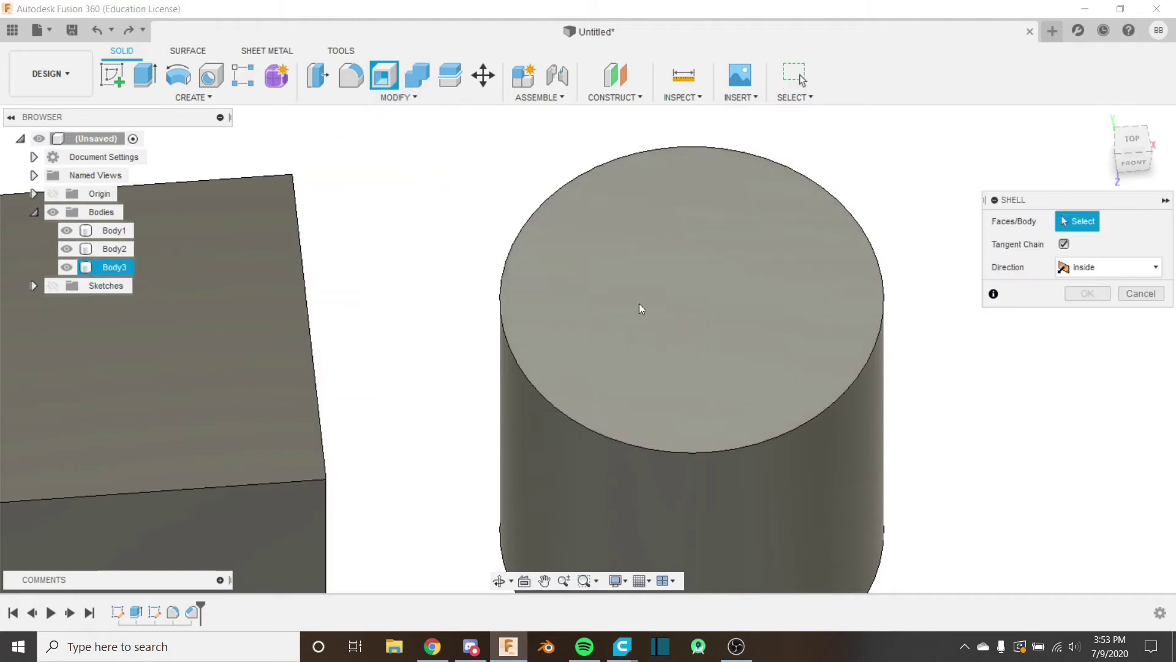
pyautogui.click(681, 319)
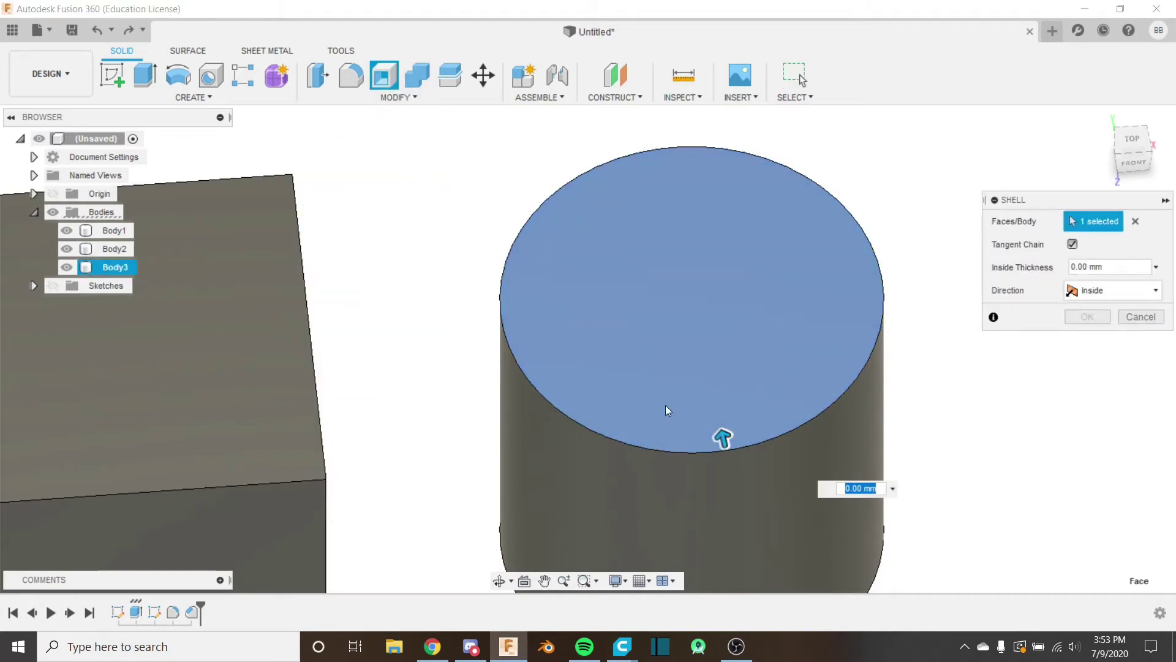
pyautogui.moveTo(723, 435); pyautogui.dragTo(729, 433)
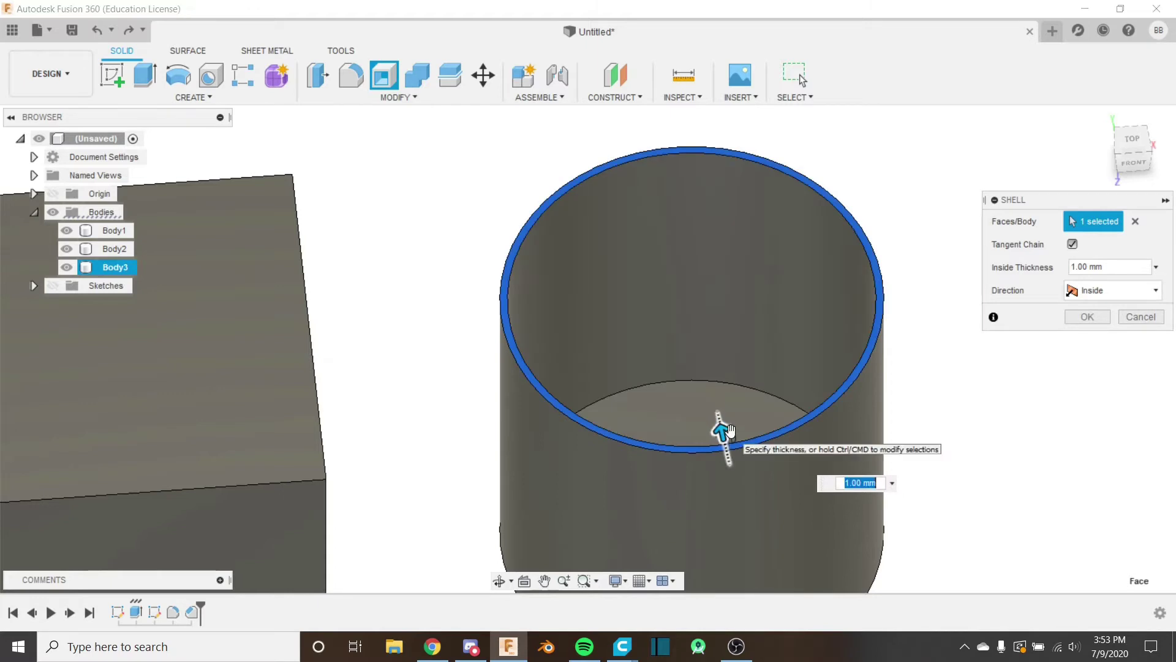
pyautogui.click(1155, 290)
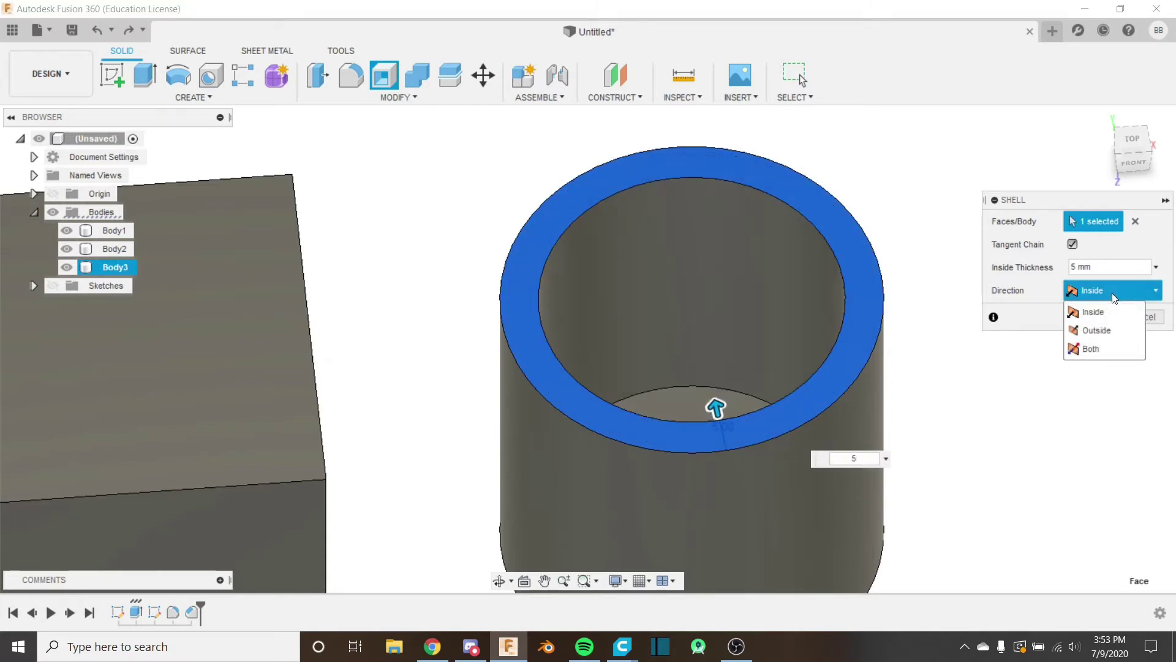
pyautogui.click(1087, 337)
pyautogui.scroll(-2, 817, 292)
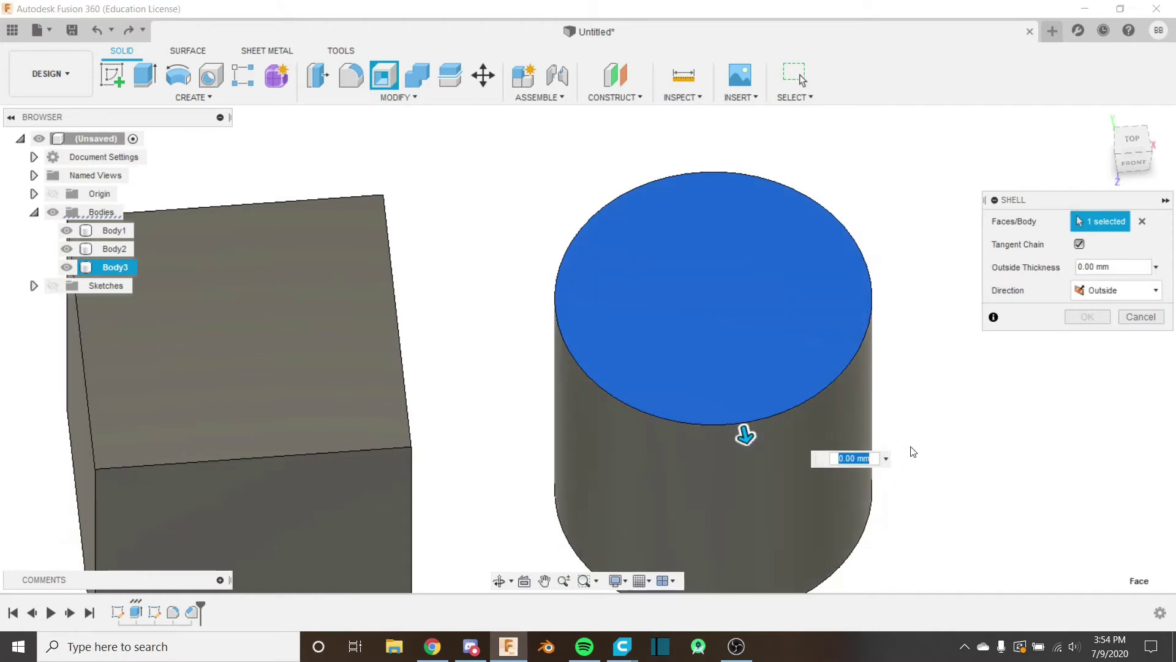
pyautogui.write('5')
pyautogui.press('Return')
# Orbit and zoom around the outward-shelled cylinder to inspect the preview.
pyautogui.keyDown('shift'); pyautogui.moveTo(863, 398); pyautogui.dragTo(814, 367, button='middle'); pyautogui.keyUp('shift')
pyautogui.scroll(3, 852, 333)
pyautogui.scroll(-2, 852, 333)
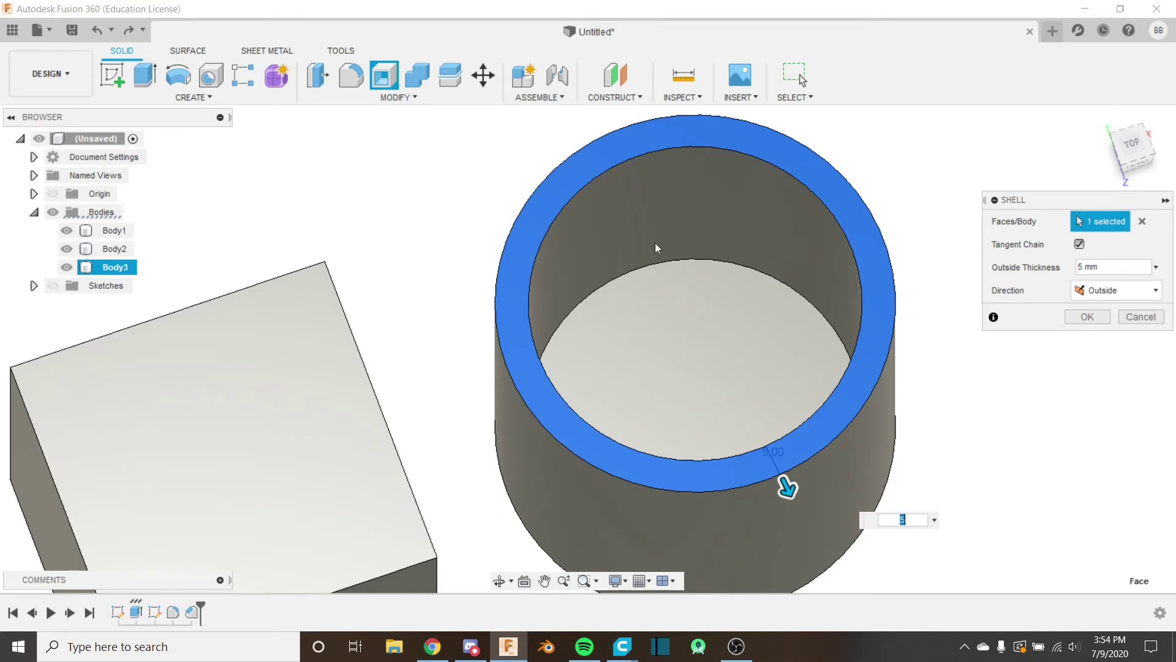
pyautogui.scroll(-5, 736, 392)
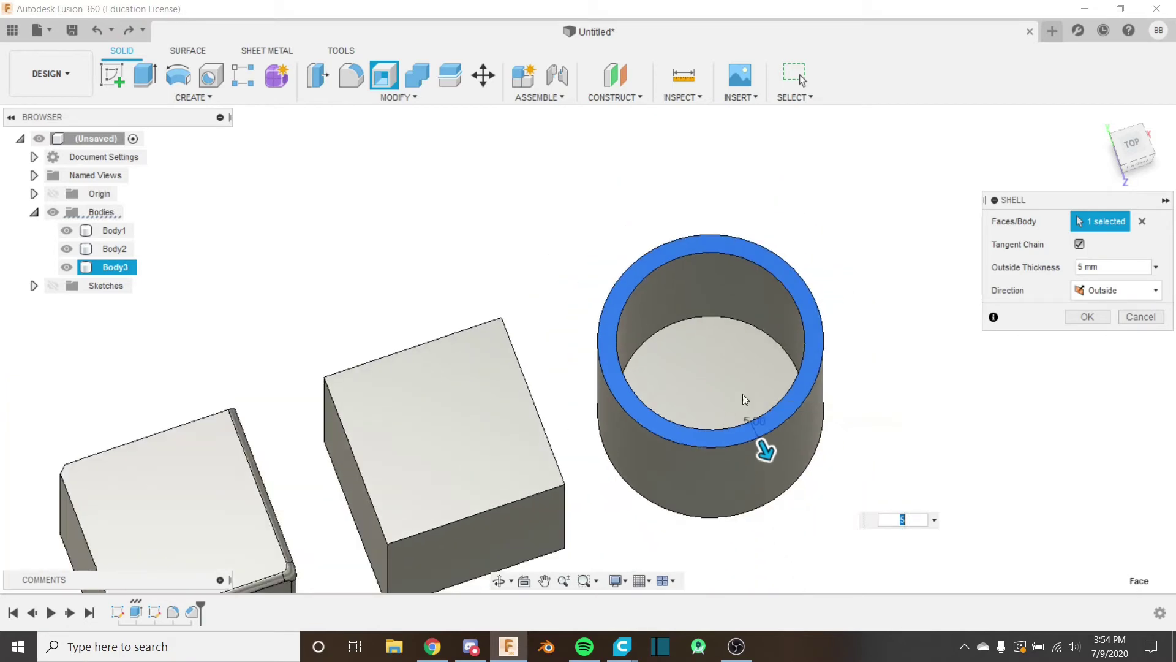
pyautogui.keyDown('shift'); pyautogui.moveTo(700, 421); pyautogui.dragTo(699, 410, button='middle'); pyautogui.keyUp('shift')
pyautogui.scroll(4, 704, 386)
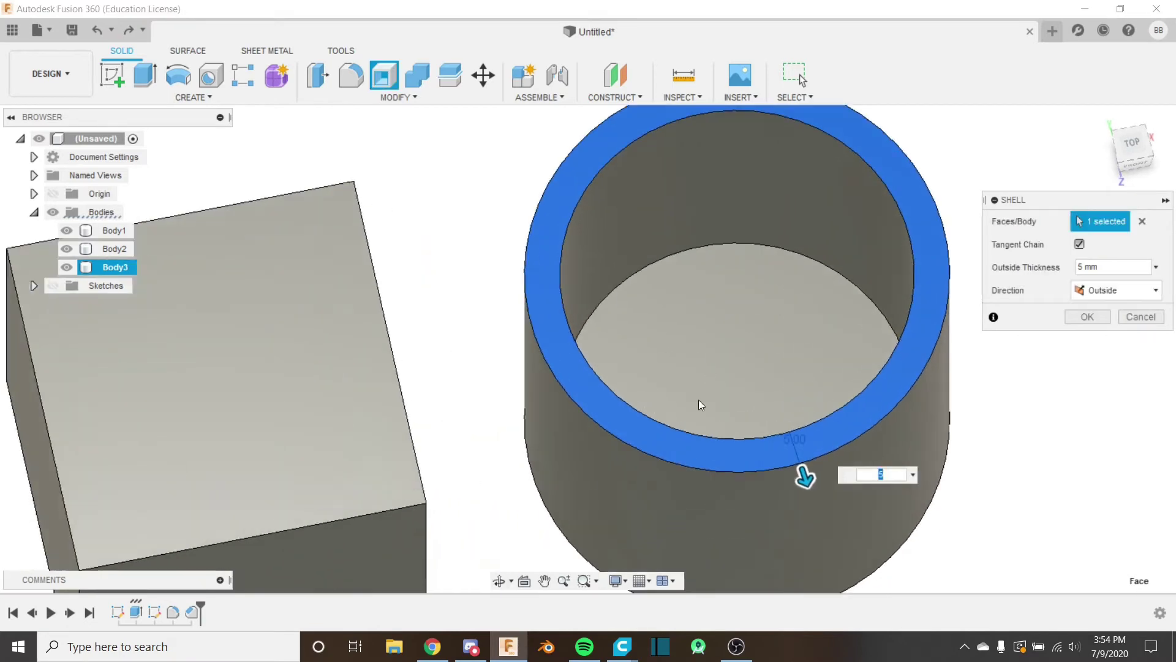
pyautogui.scroll(2, 668, 313)
pyautogui.scroll(-6, 597, 378)
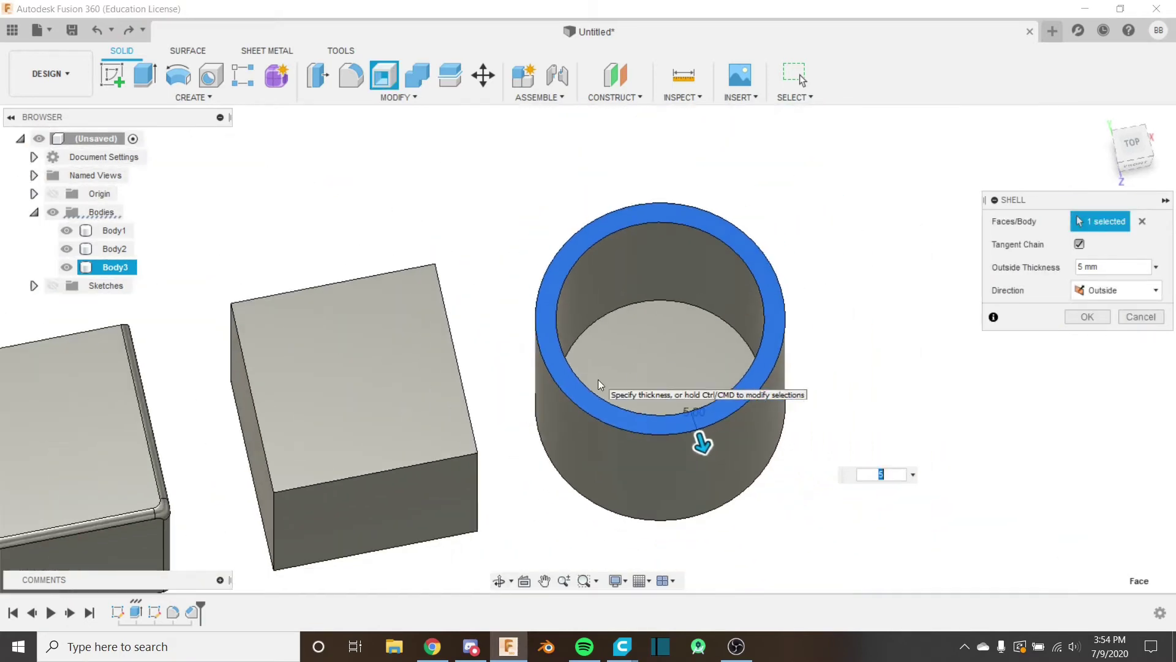
pyautogui.keyDown('shift'); pyautogui.moveTo(627, 423); pyautogui.dragTo(665, 392, button='middle'); pyautogui.keyUp('shift')
pyautogui.scroll(4, 638, 337)
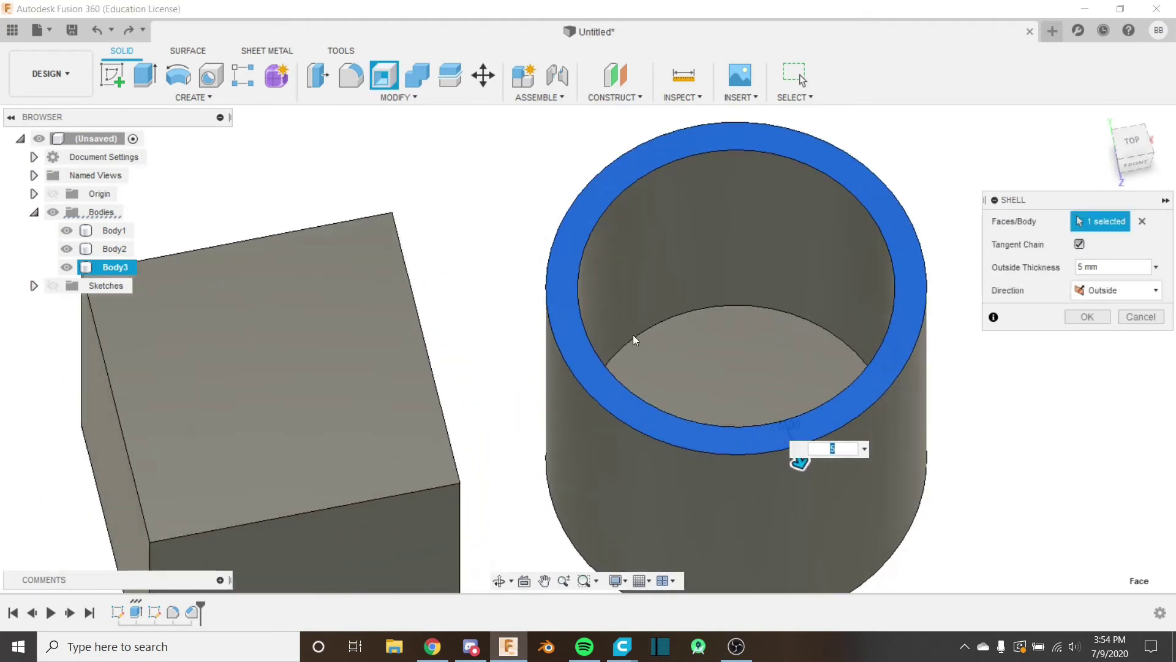
pyautogui.keyDown('shift'); pyautogui.moveTo(607, 351); pyautogui.dragTo(554, 414, button='middle'); pyautogui.keyUp('shift')
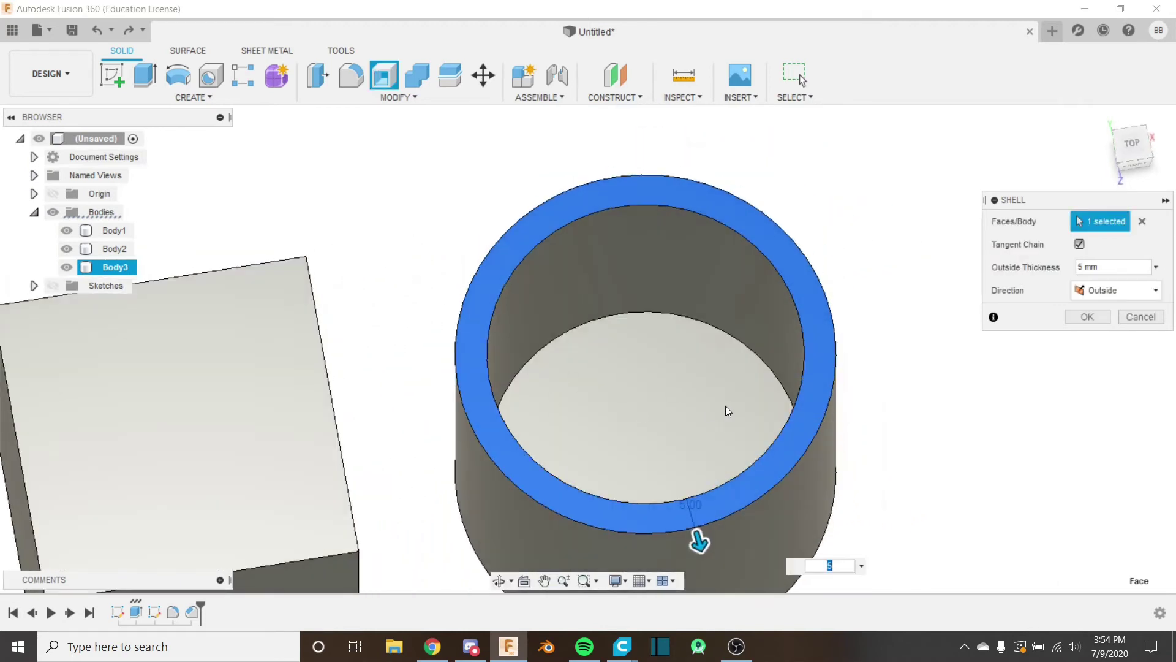
# Try the Both direction and a 10 mm outside thickness, then cancel the shell.
pyautogui.click(1116, 291)
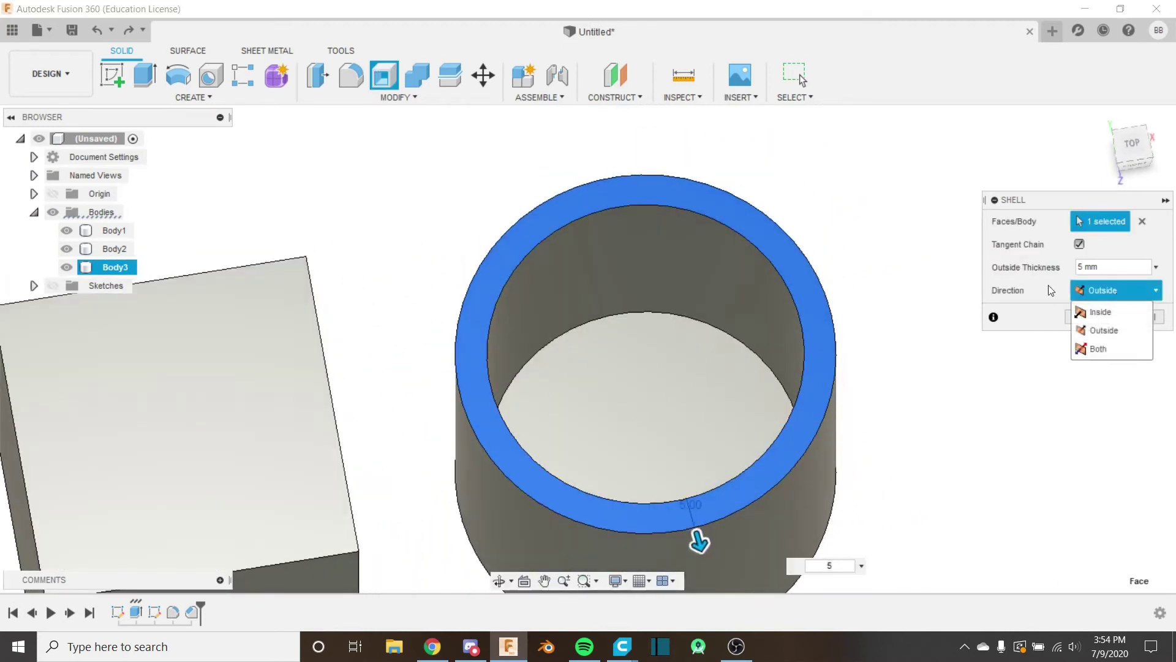
pyautogui.click(1150, 355)
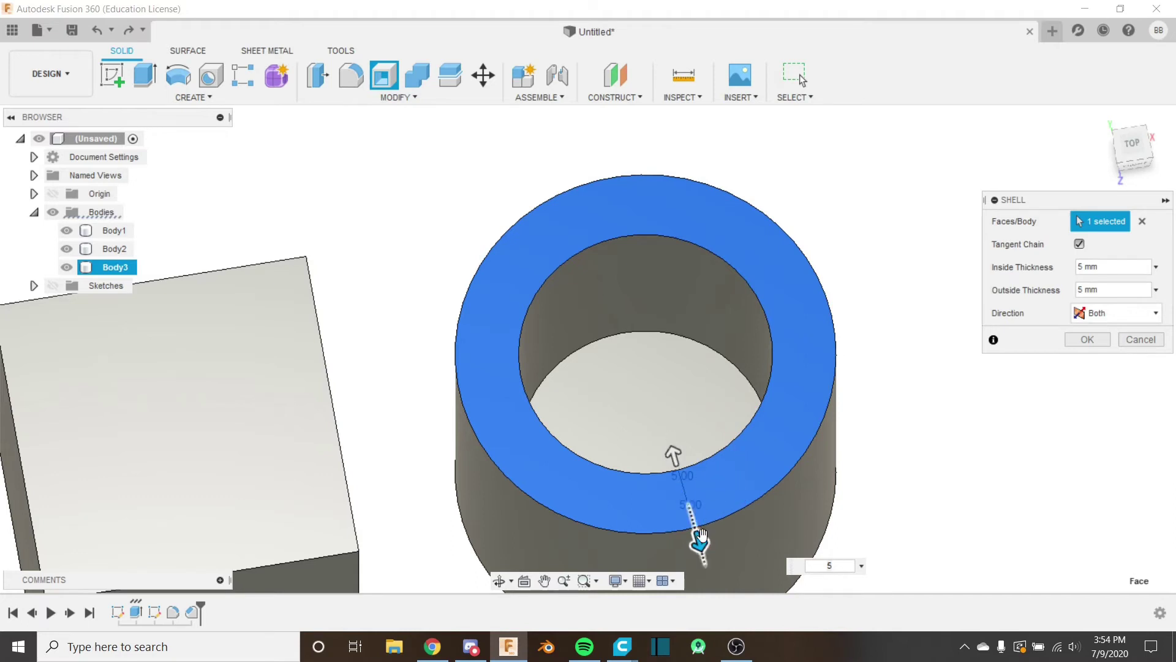
pyautogui.scroll(-2, 723, 469)
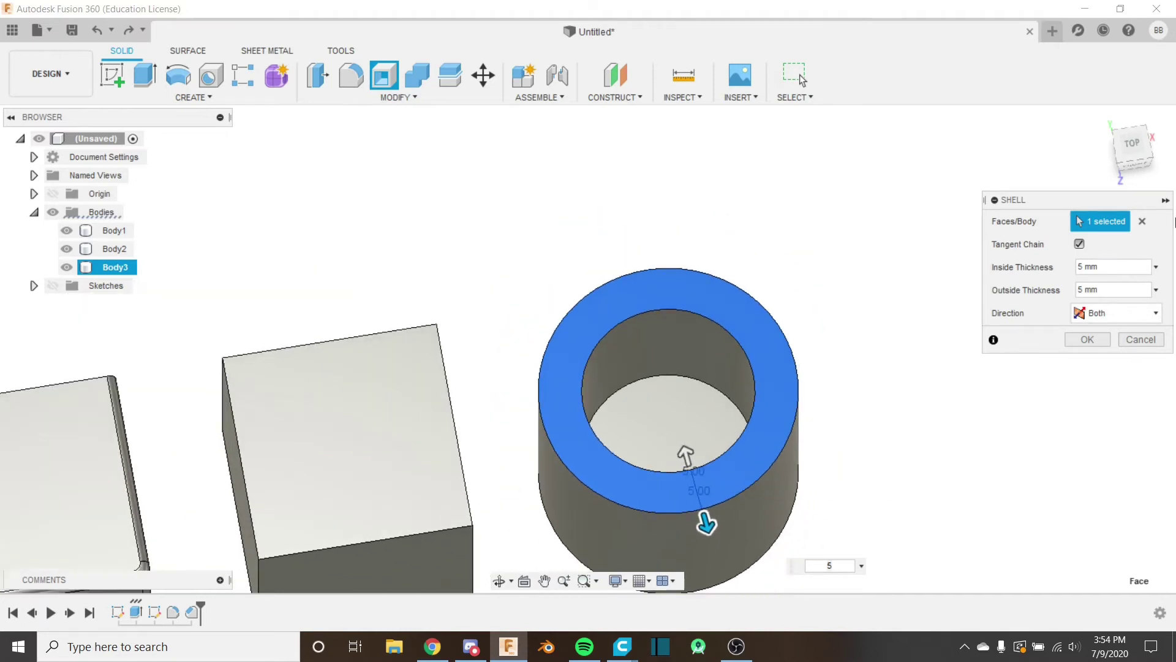
pyautogui.click(1114, 289)
pyautogui.write('10')
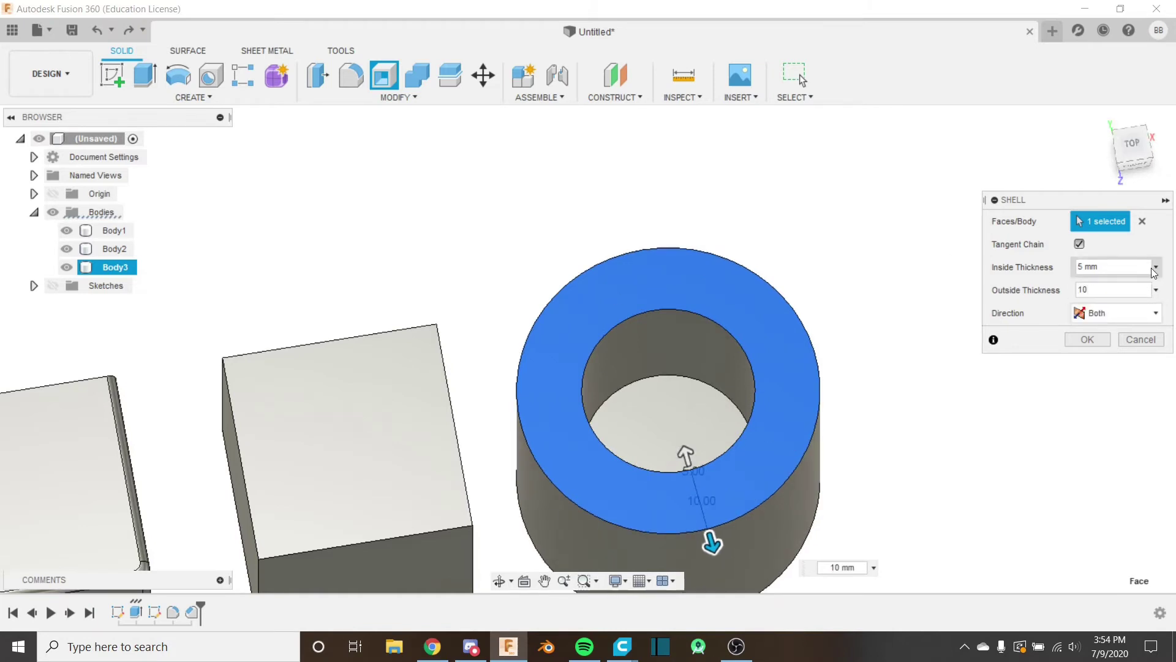
pyautogui.click(1140, 339)
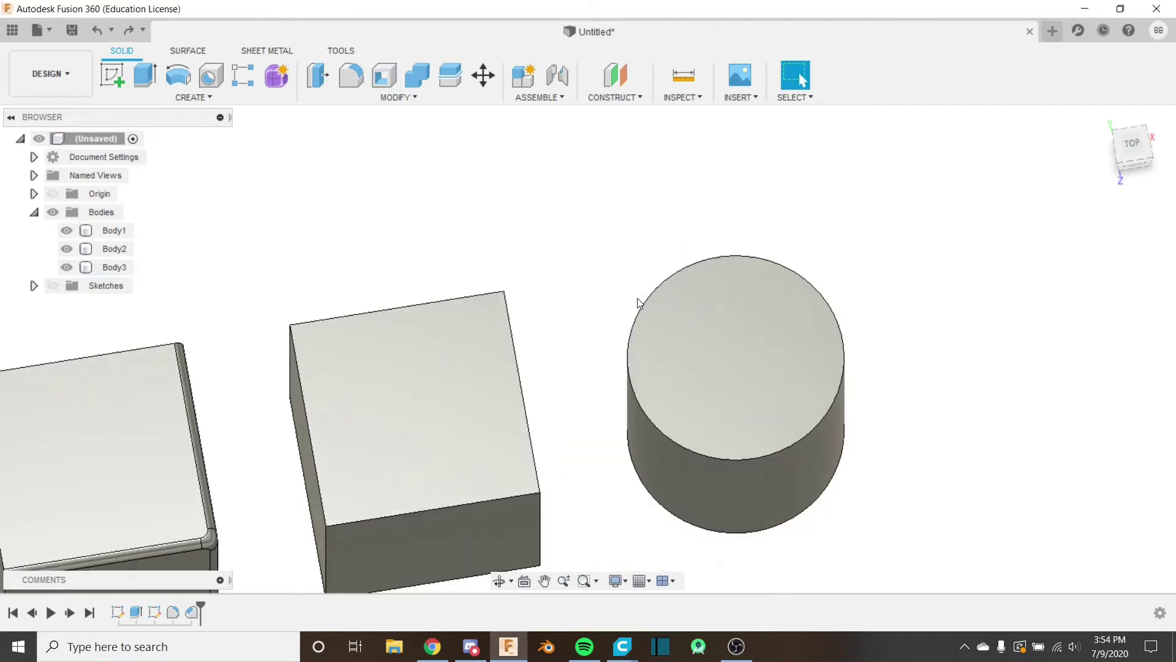
# Start a shell on the cylinder's side face, trying 5 mm then 10 mm thickness.
pyautogui.click(406, 96)
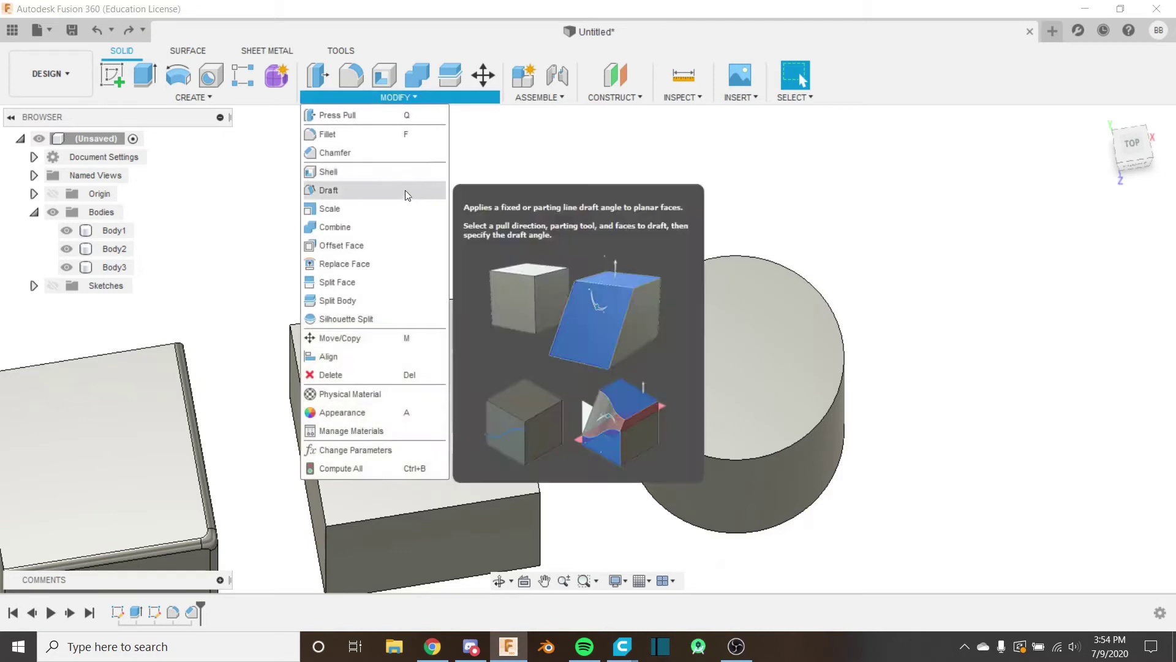
pyautogui.click(397, 178)
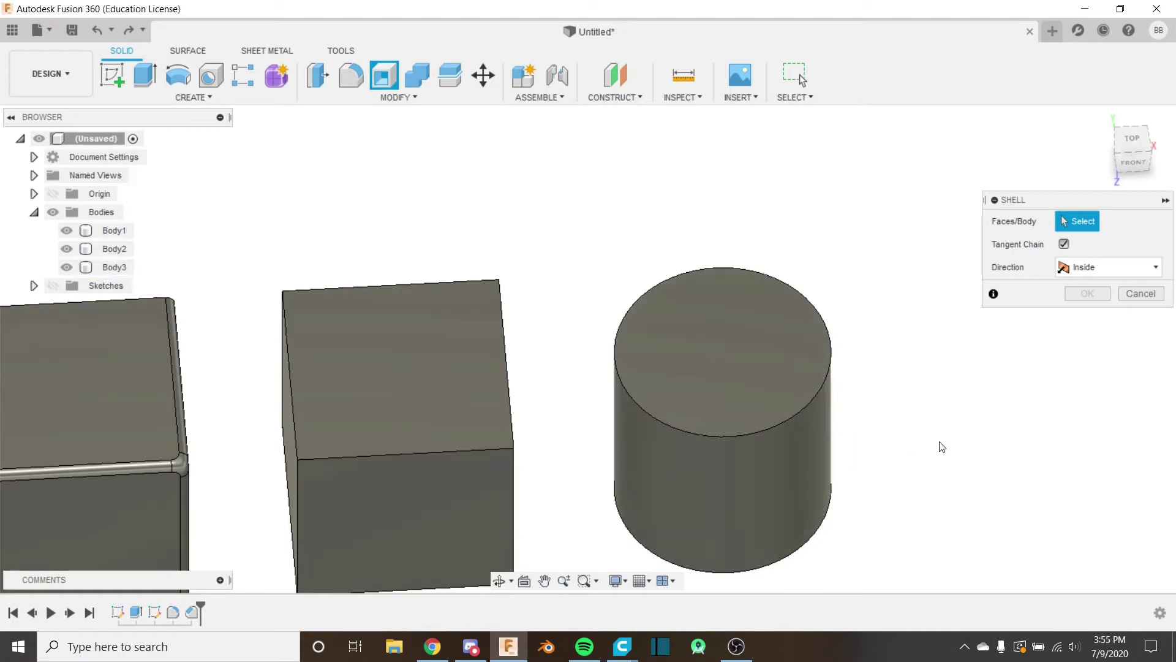
pyautogui.click(817, 467)
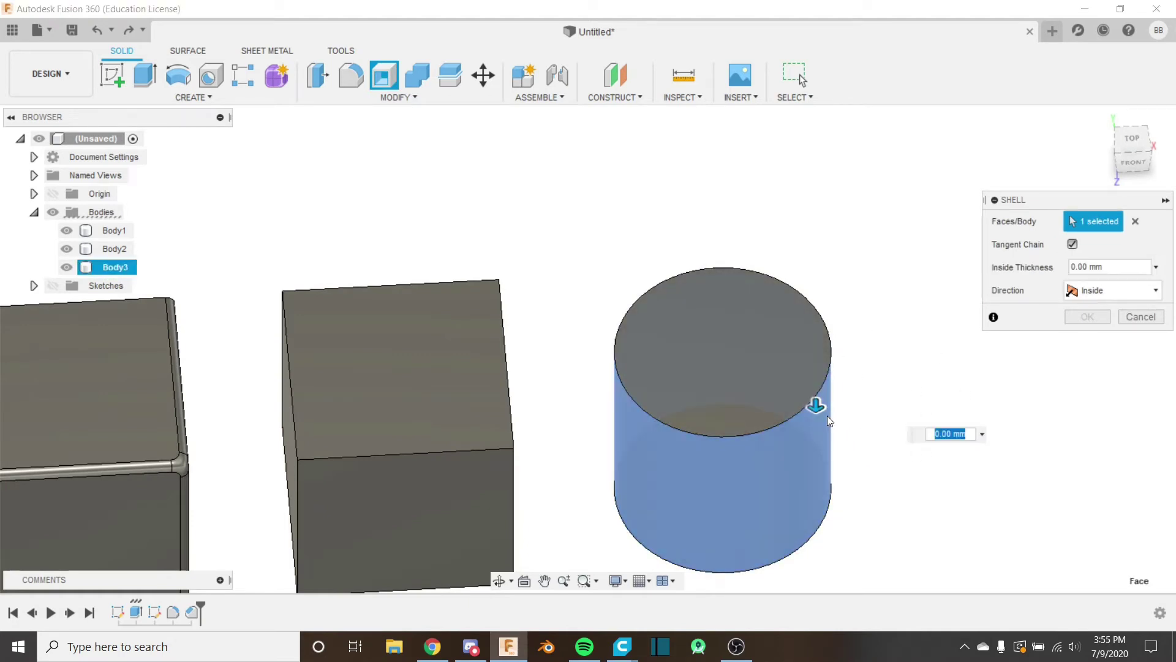
pyautogui.moveTo(820, 408)
pyautogui.mouseDown()
pyautogui.moveTo(818, 432)
pyautogui.moveTo(816, 415)
pyautogui.mouseUp()
pyautogui.keyDown('shift'); pyautogui.moveTo(817, 415); pyautogui.dragTo(817, 367, button='middle'); pyautogui.keyUp('shift')
pyautogui.moveTo(817, 368)
pyautogui.mouseDown()
pyautogui.moveTo(824, 392)
pyautogui.moveTo(833, 379)
pyautogui.mouseUp()
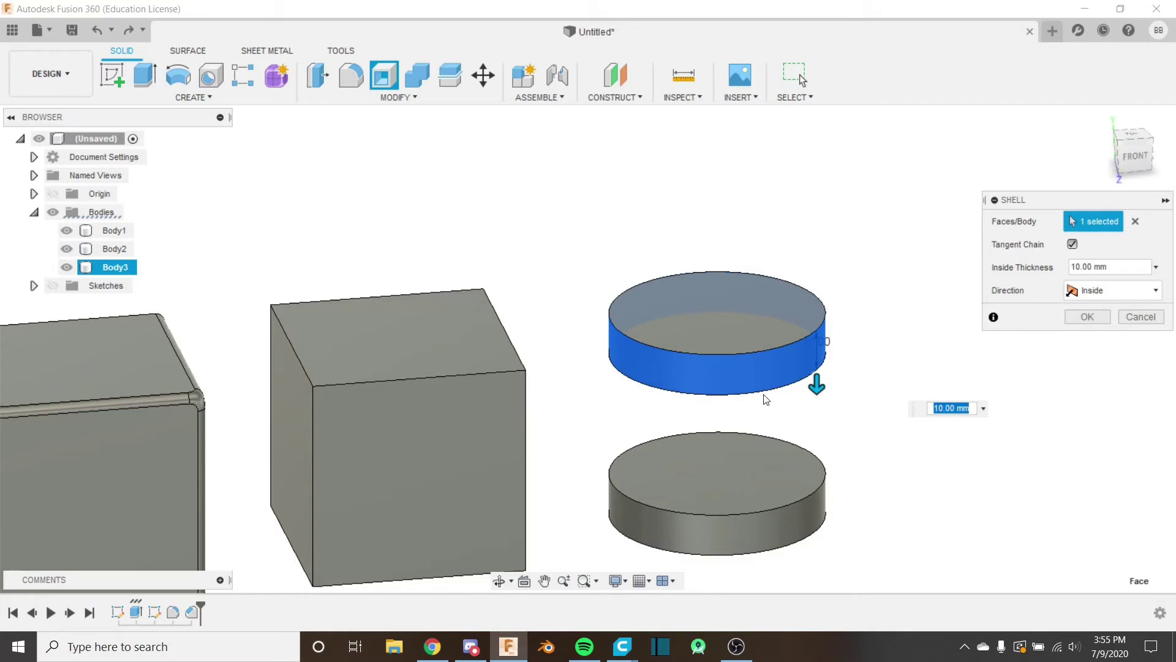
# Clear the face selection, try and drop the top face, then choose Body3.
pyautogui.click(1135, 221)
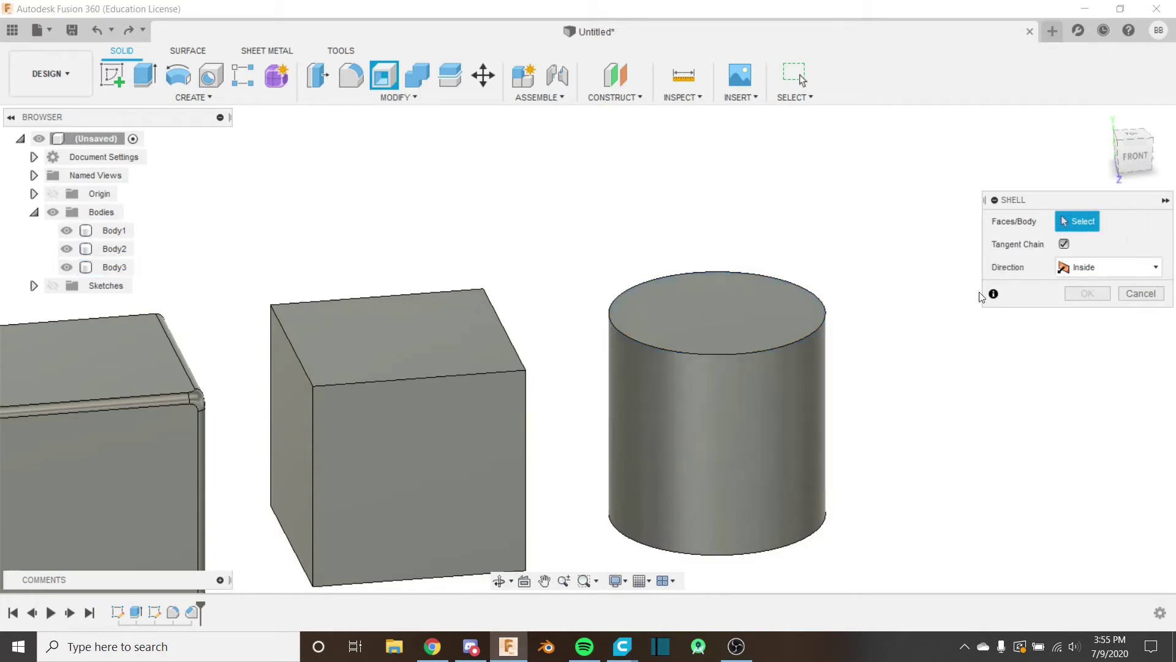
pyautogui.click(763, 308)
pyautogui.click(711, 279)
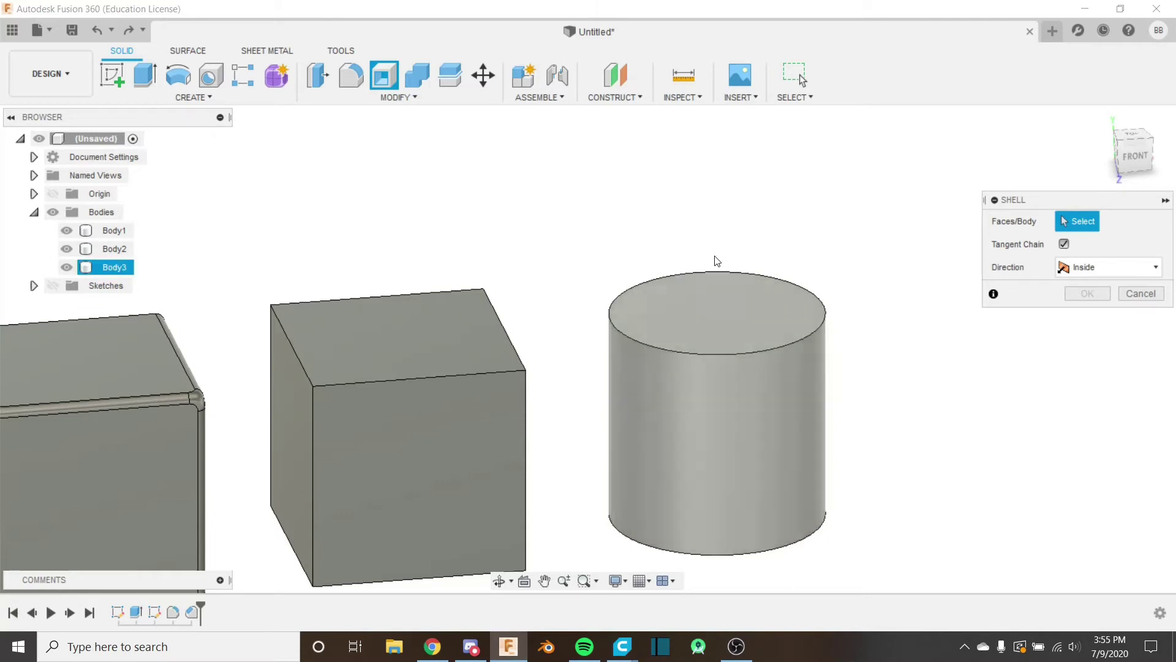
pyautogui.moveTo(690, 268); pyautogui.dragTo(714, 232, button='middle')
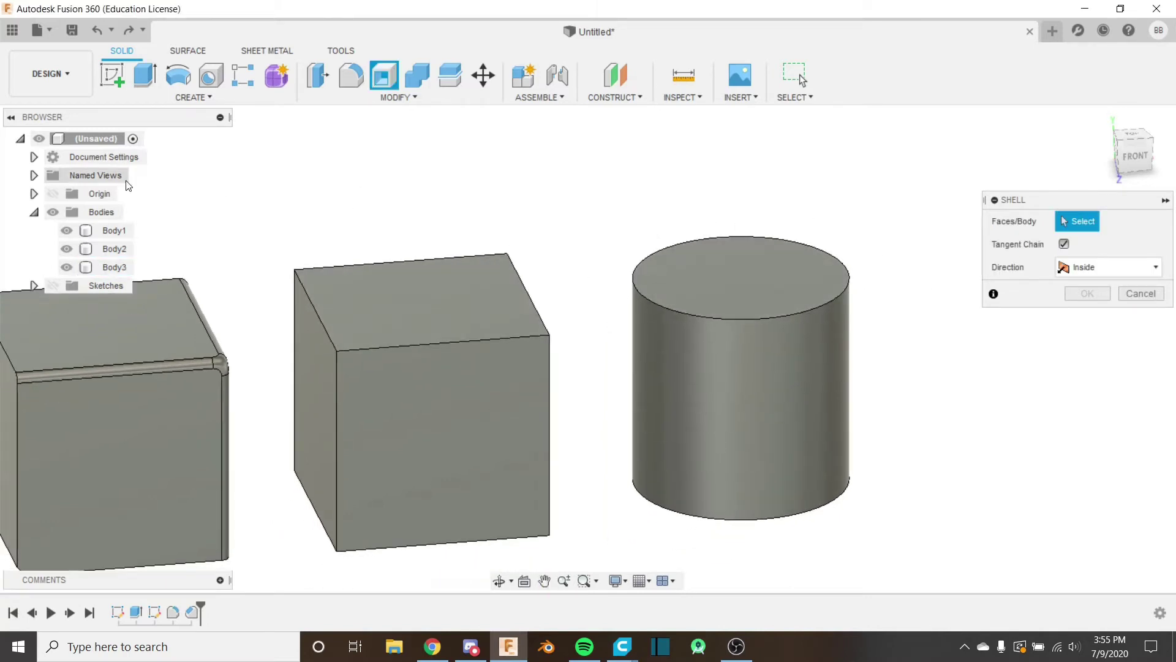
pyautogui.click(121, 268)
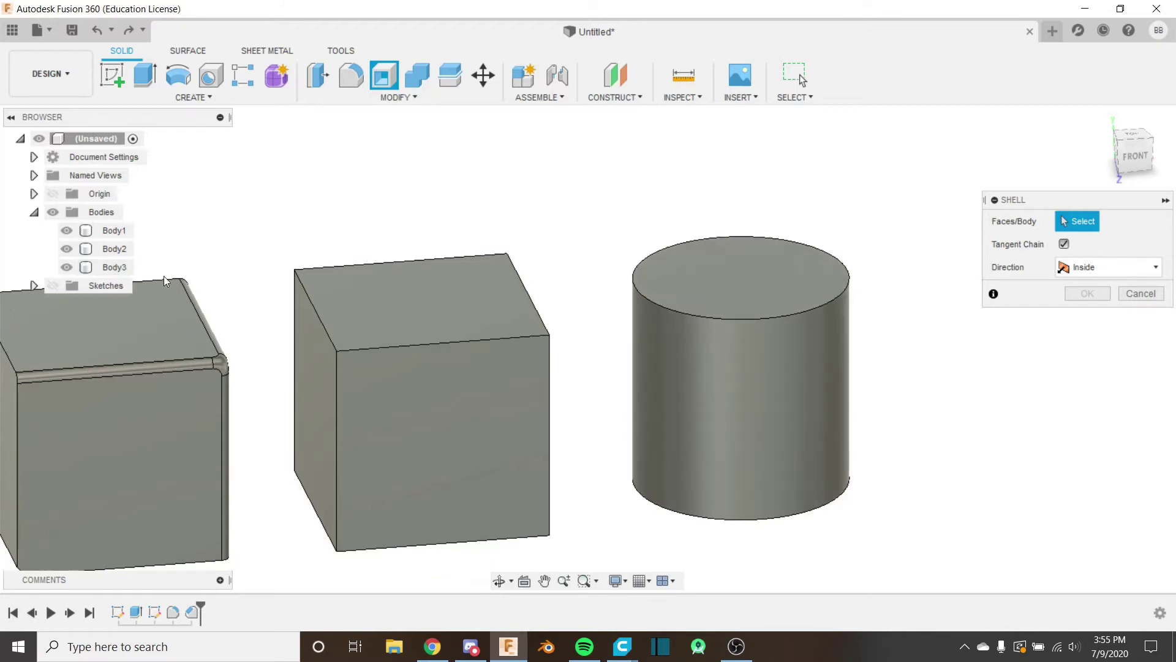
# Select the whole Body3 cylinder and enter a 5 mm Inside Thickness.
pyautogui.click(113, 269)
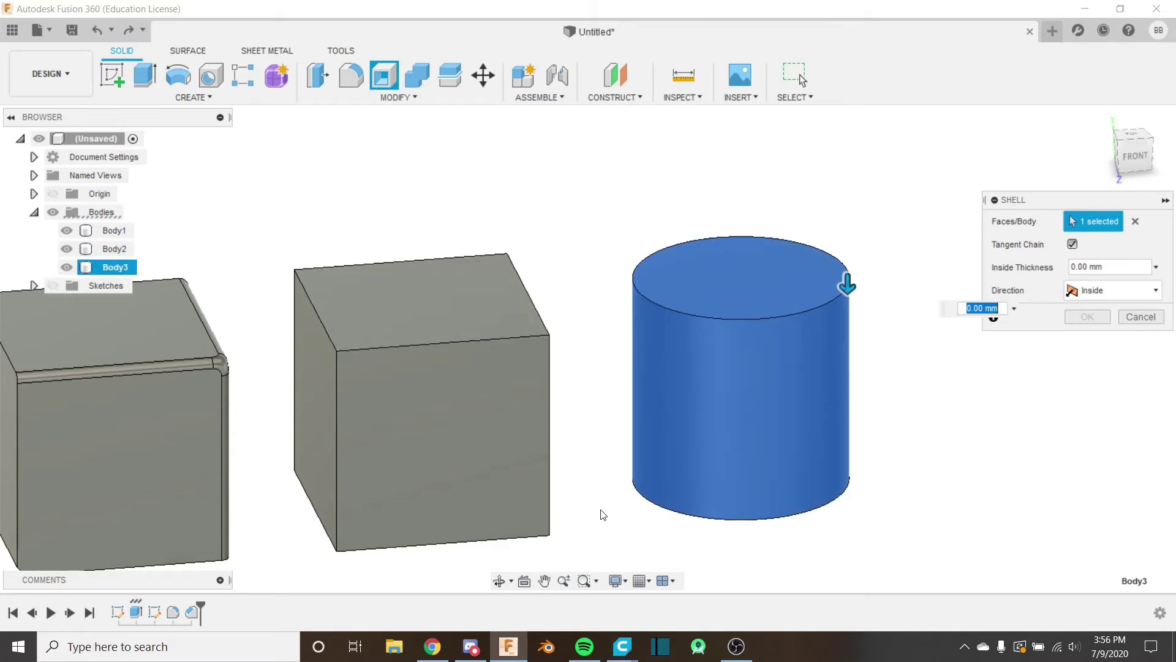
pyautogui.scroll(-2, 810, 481)
pyautogui.scroll(4, 804, 432)
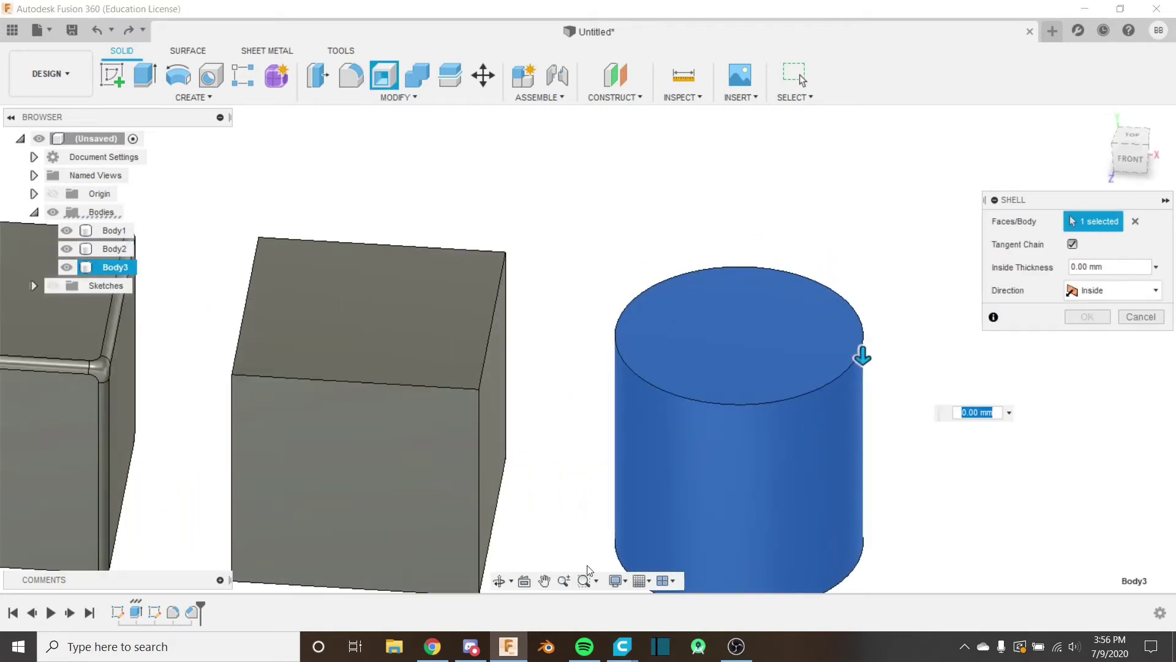
pyautogui.scroll(-3, 700, 365)
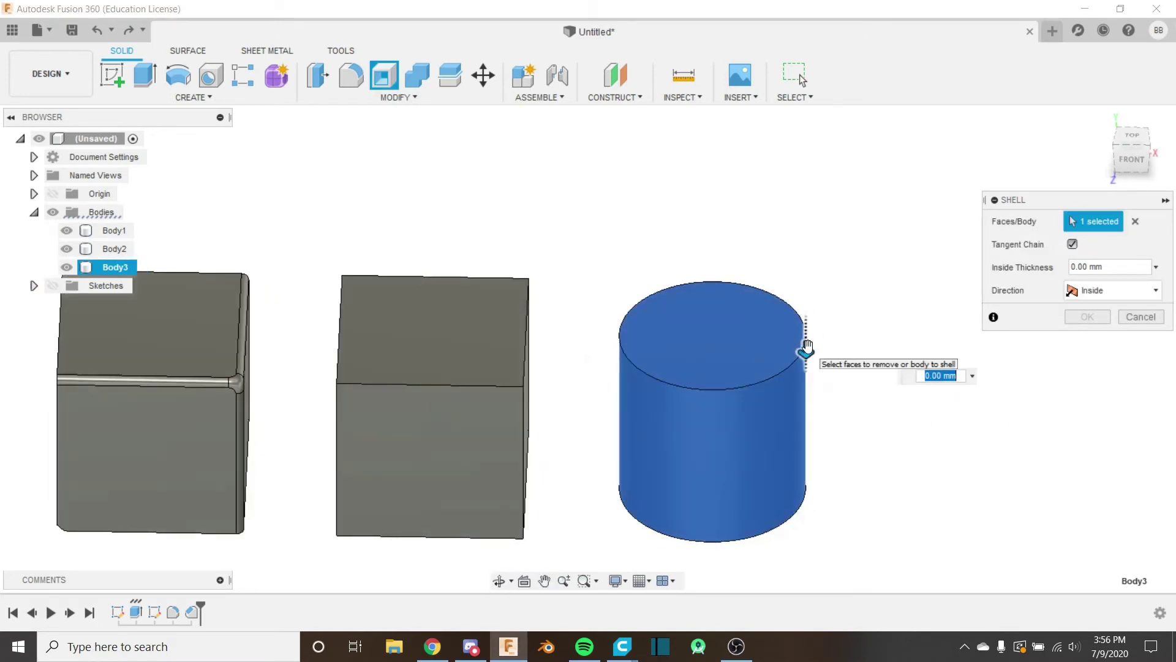
pyautogui.click(945, 375)
pyautogui.write('5')
pyautogui.press('Return')
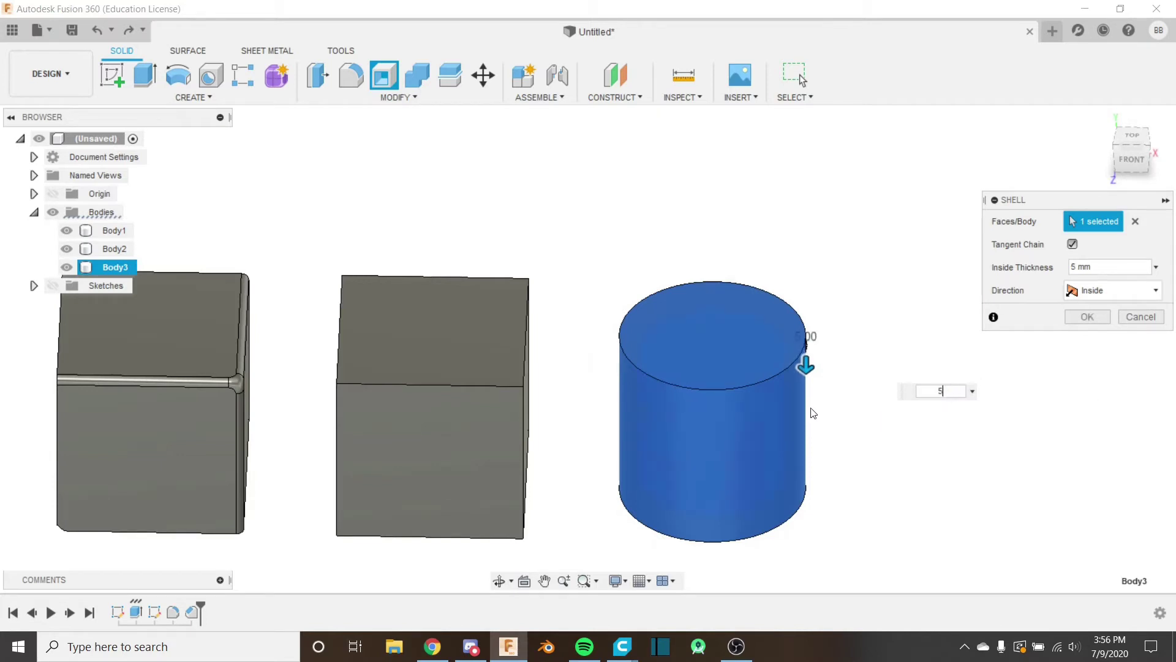
# Check the hollowed cylinder from above and apply the shell.
pyautogui.keyDown('shift'); pyautogui.moveTo(811, 410); pyautogui.dragTo(693, 388, button='middle'); pyautogui.keyUp('shift')
pyautogui.scroll(5, 743, 410)
pyautogui.scroll(-4, 674, 376)
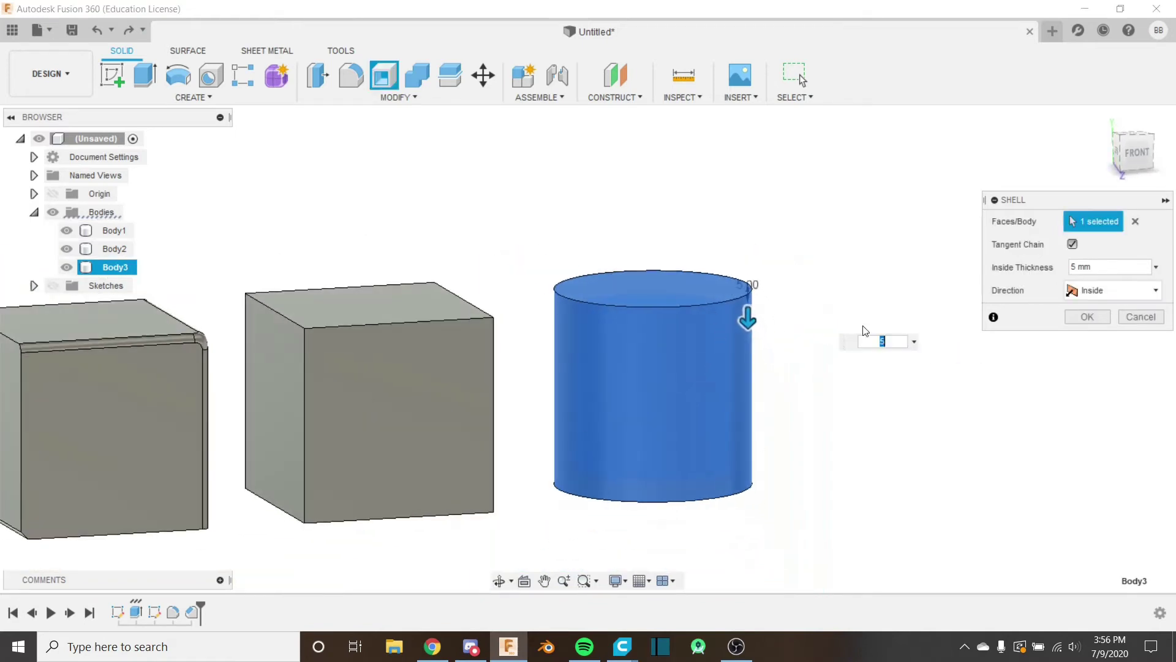
pyautogui.scroll(2, 744, 358)
pyautogui.keyDown('shift'); pyautogui.moveTo(744, 358); pyautogui.dragTo(756, 373, button='middle'); pyautogui.keyUp('shift')
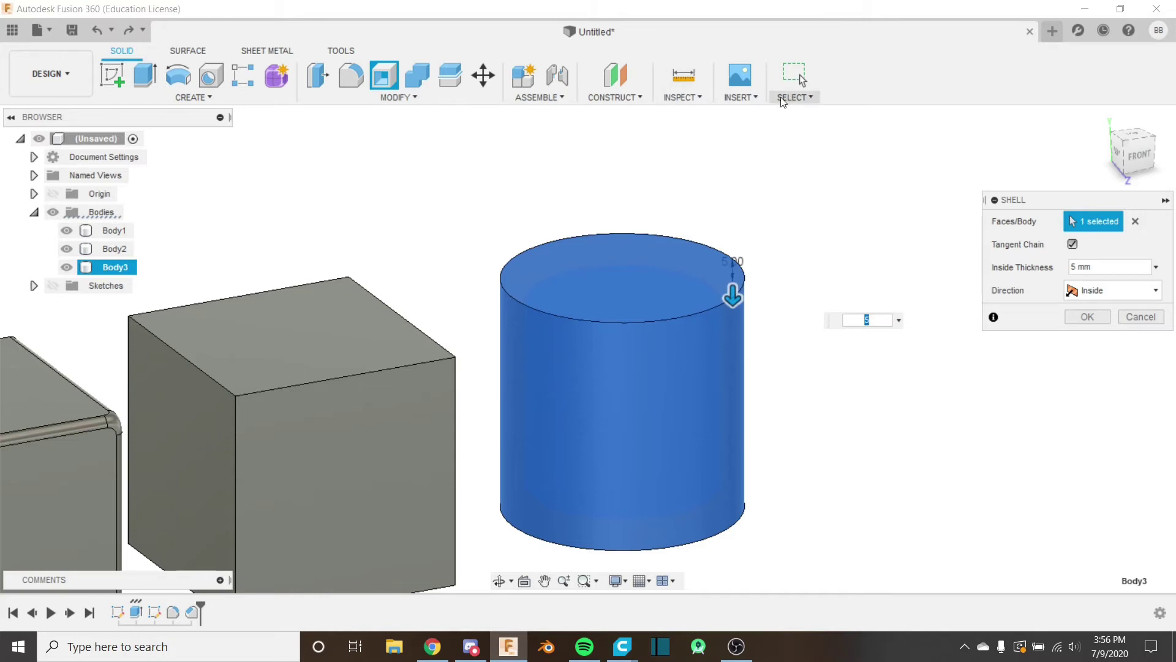
pyautogui.click(1087, 317)
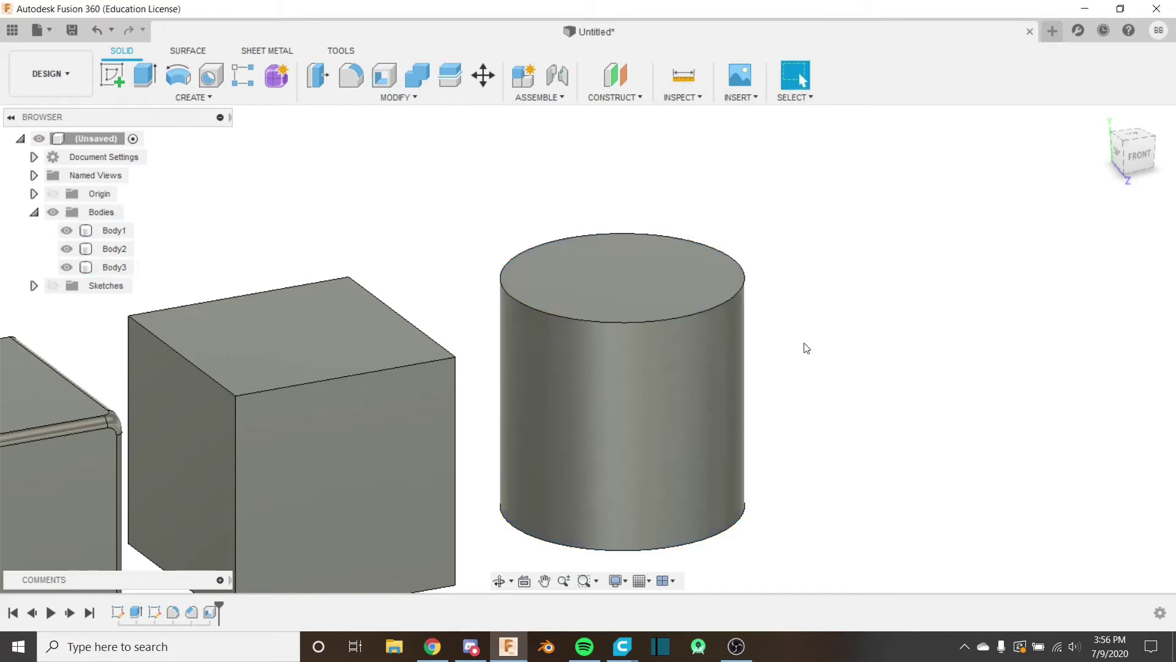
# Add a section analysis on Body2's front face offset to -25 mm.
pyautogui.click(677, 96)
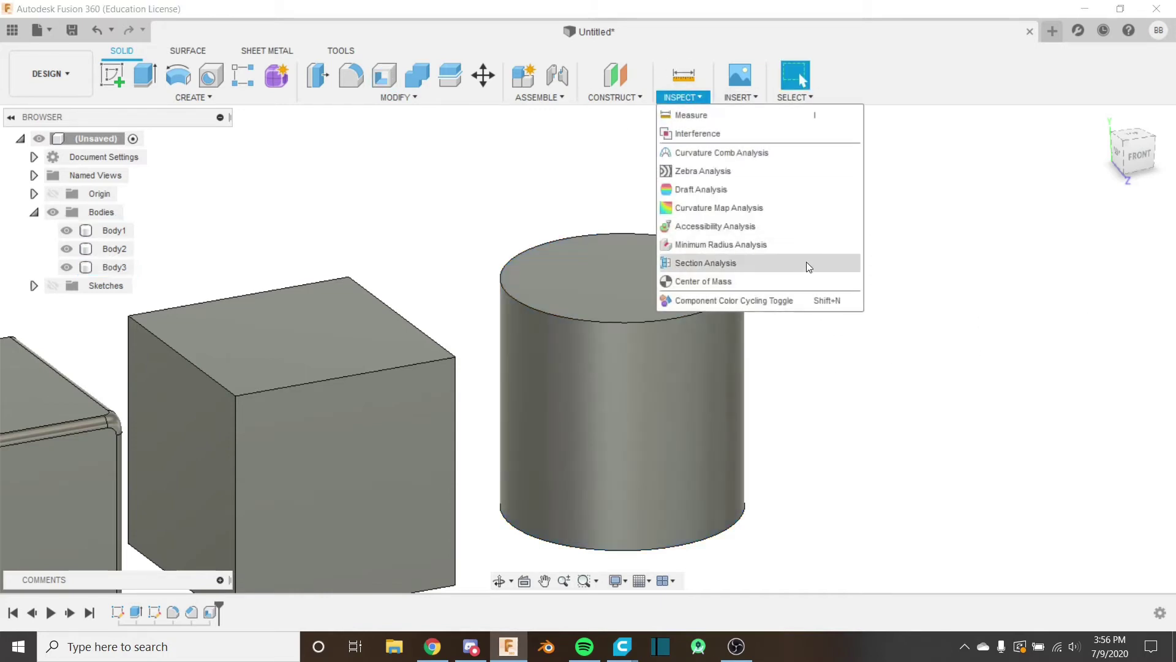
pyautogui.click(790, 262)
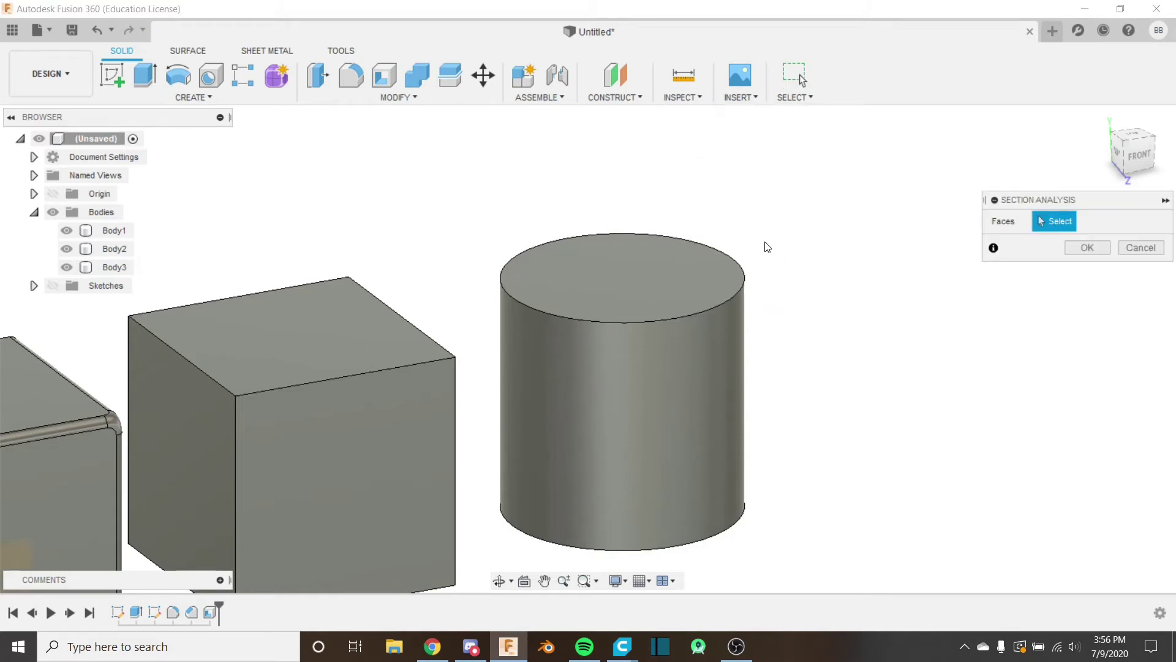
pyautogui.click(436, 411)
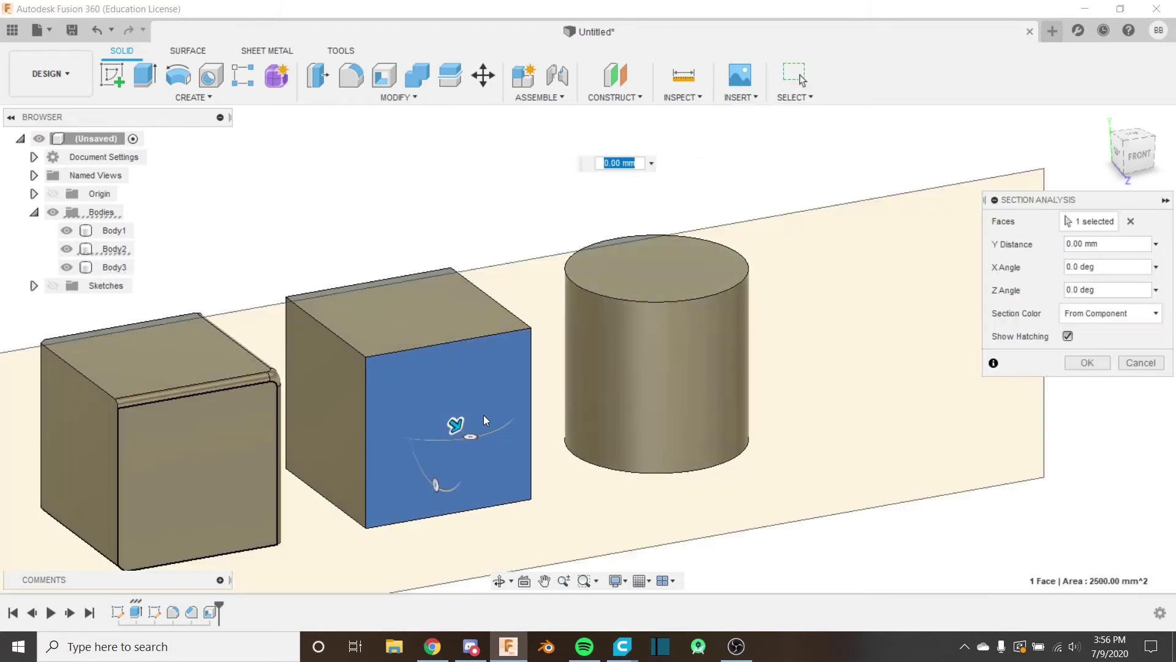
pyautogui.moveTo(455, 423); pyautogui.dragTo(428, 402)
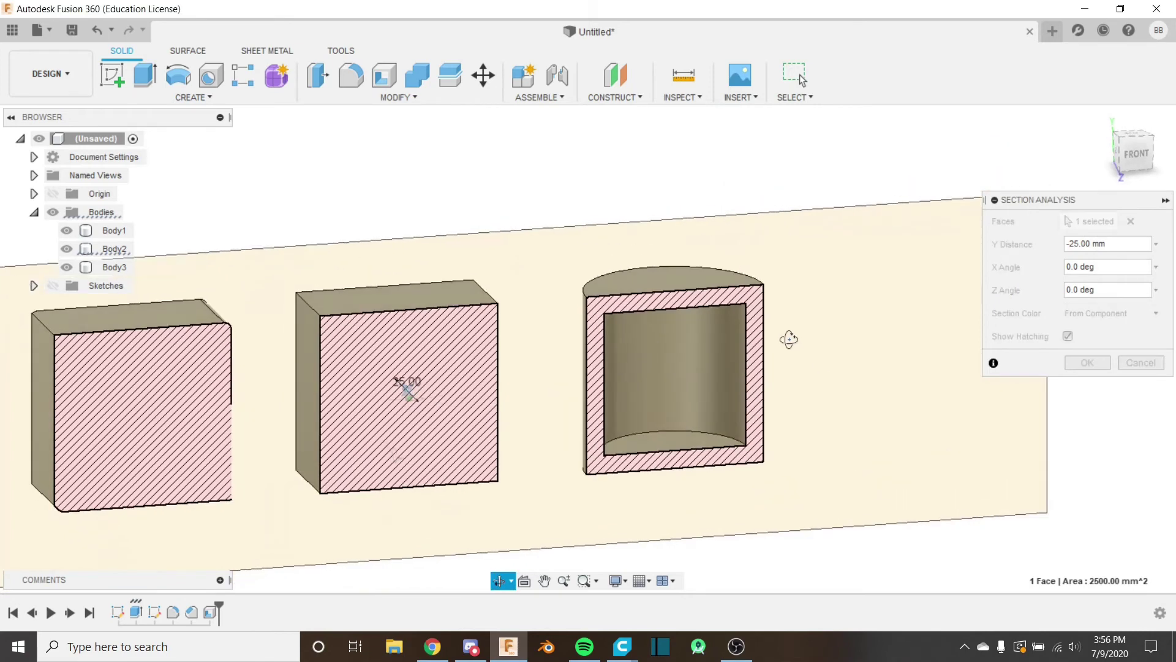
pyautogui.click(1088, 363)
# Inspect the sectioned cylinder from several angles, checking its top edge radius, then select the shell feature.
pyautogui.click(768, 418)
pyautogui.scroll(5, 768, 419)
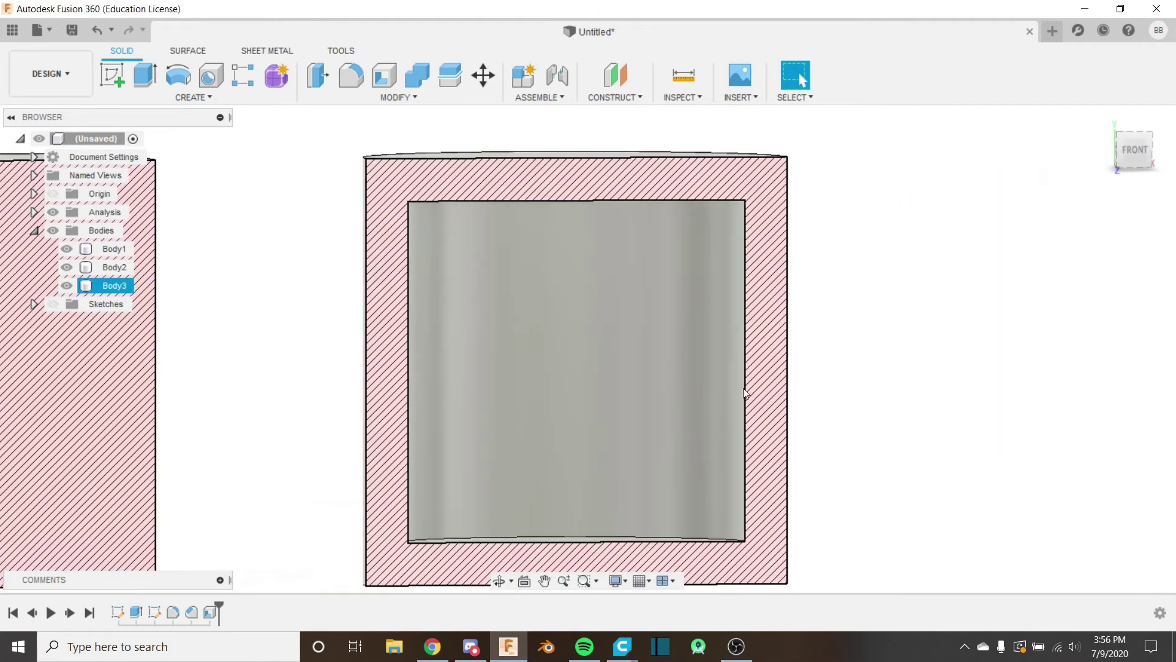
pyautogui.keyDown('shift'); pyautogui.moveTo(768, 419); pyautogui.dragTo(650, 316, button='middle'); pyautogui.keyUp('shift')
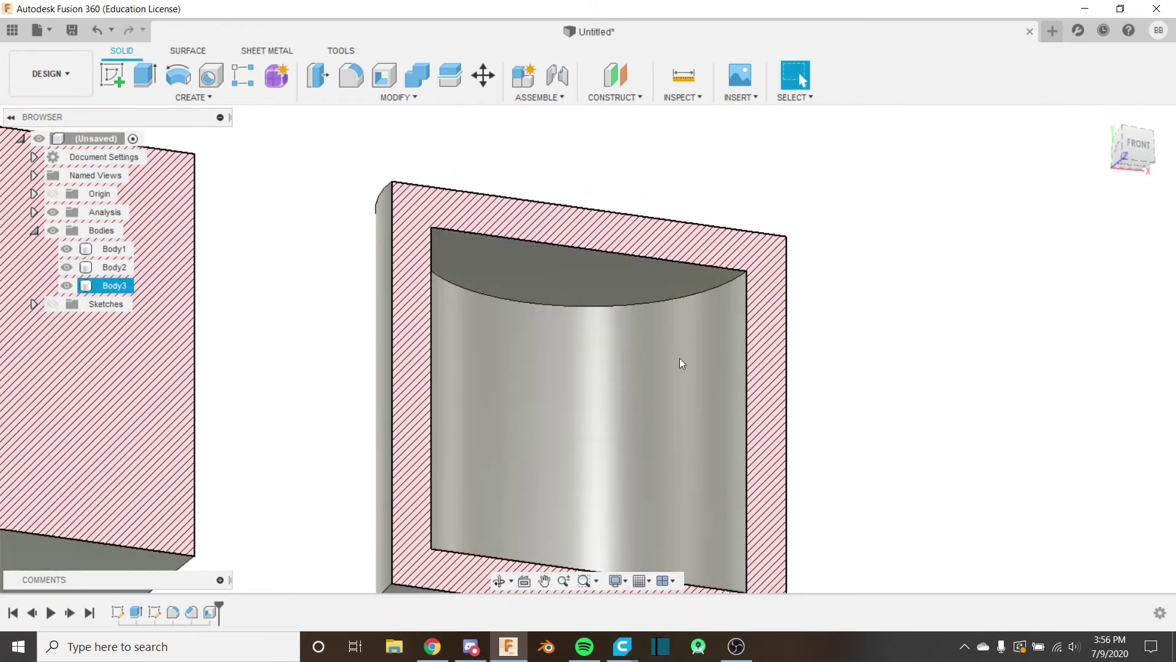
pyautogui.keyDown('shift'); pyautogui.moveTo(681, 363); pyautogui.dragTo(685, 402, button='middle'); pyautogui.keyUp('shift')
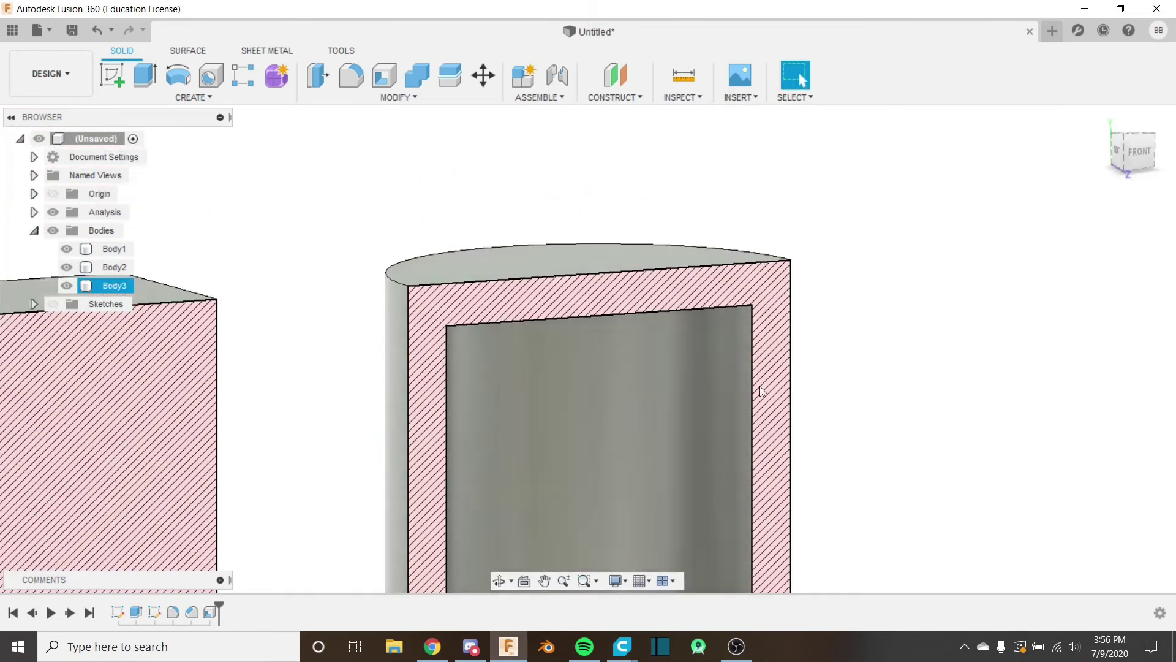
pyautogui.scroll(-3, 735, 386)
pyautogui.keyDown('shift'); pyautogui.moveTo(744, 379); pyautogui.dragTo(470, 306, button='middle'); pyautogui.keyUp('shift')
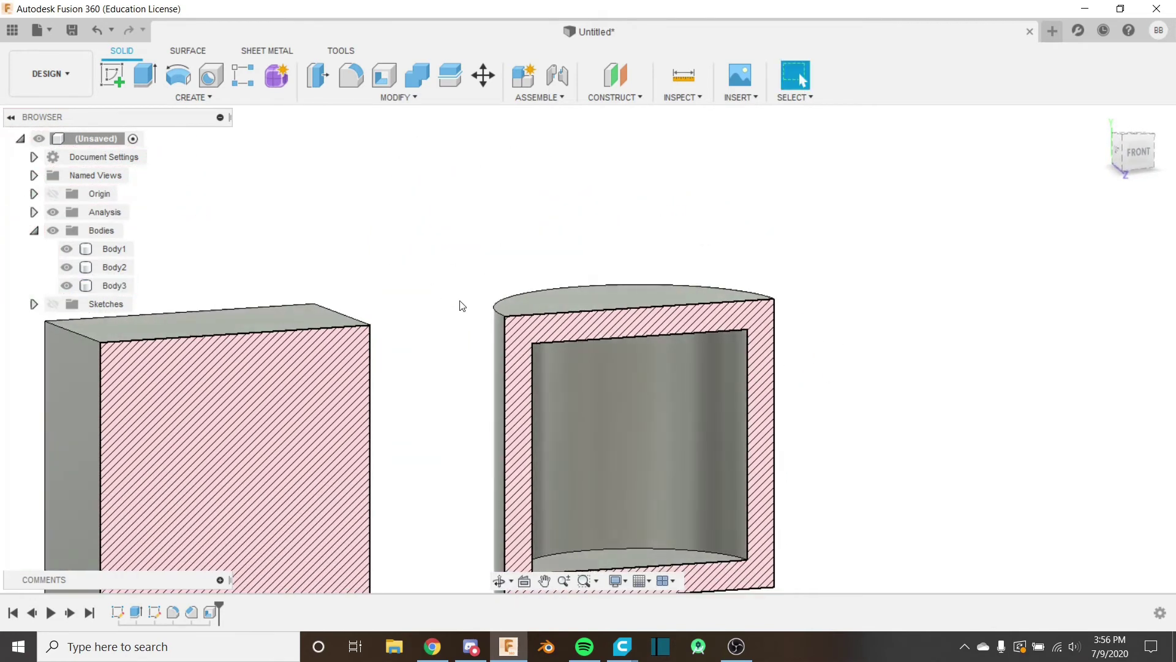
pyautogui.click(495, 311)
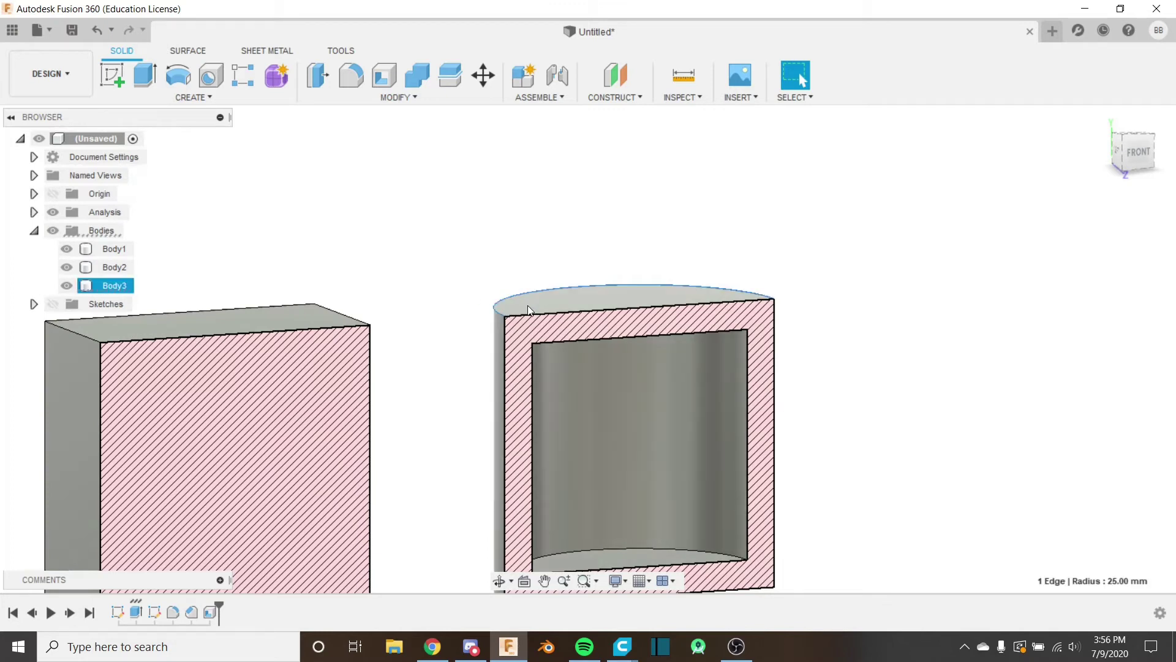
pyautogui.press('Escape')
pyautogui.scroll(-3, 496, 414)
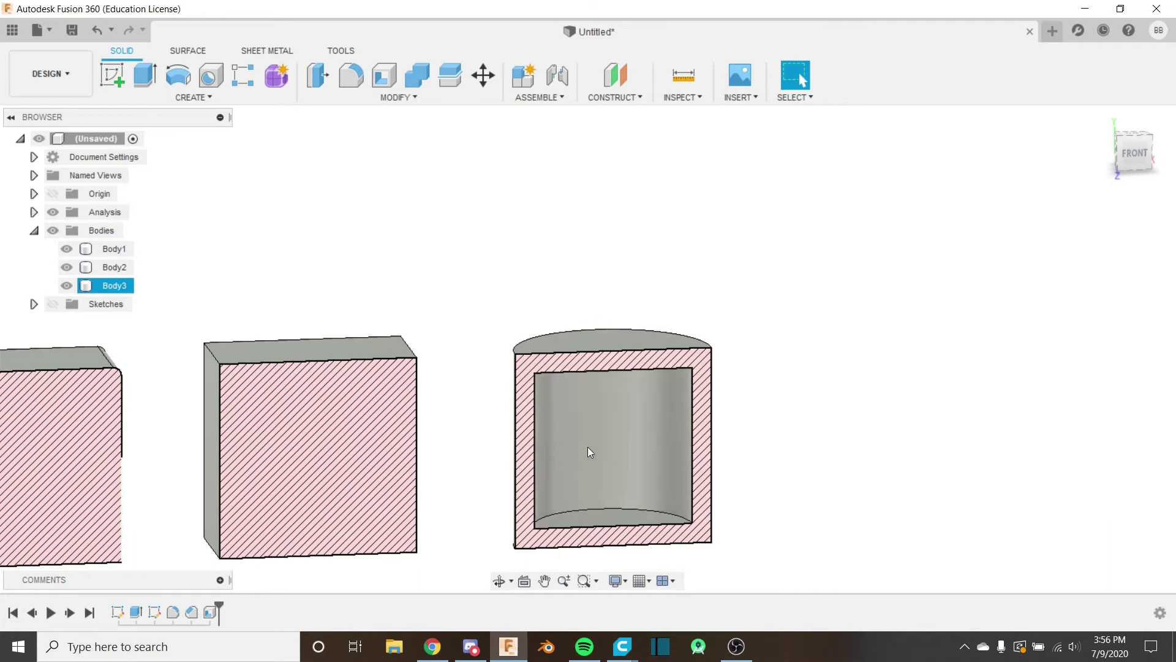
pyautogui.keyDown('shift'); pyautogui.moveTo(592, 452); pyautogui.dragTo(630, 392, button='middle'); pyautogui.keyUp('shift')
pyautogui.click(212, 613)
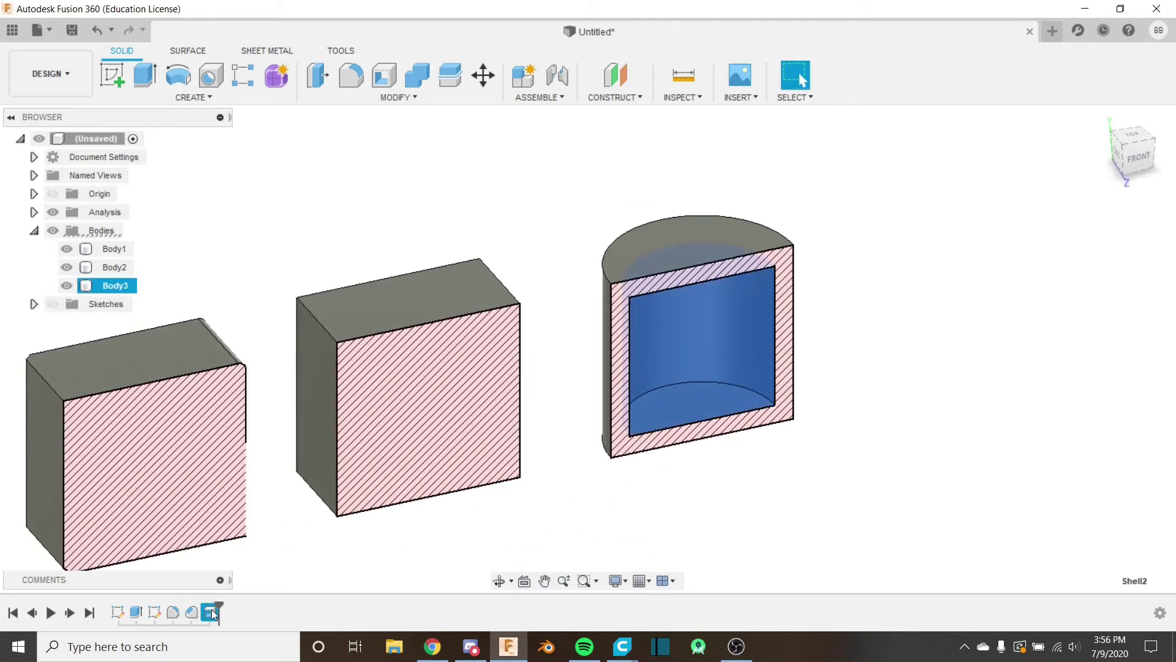
# Reopen the shell feature and try an Outside direction with 5 mm thickness.
pyautogui.rightClick(212, 613)
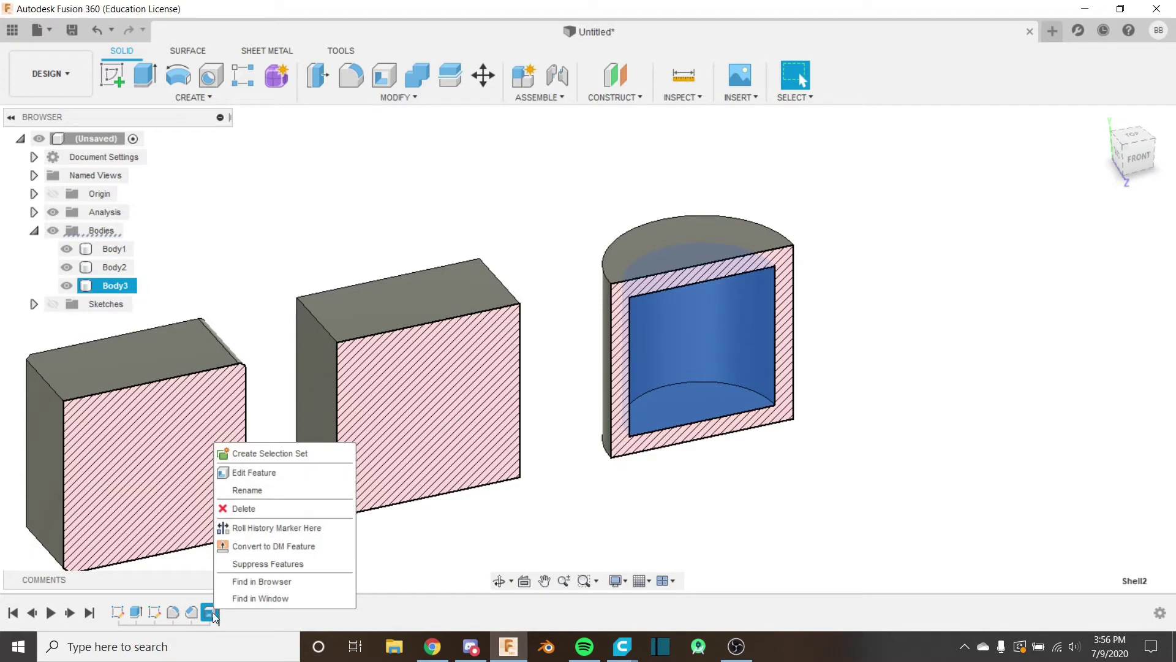
pyautogui.click(254, 472)
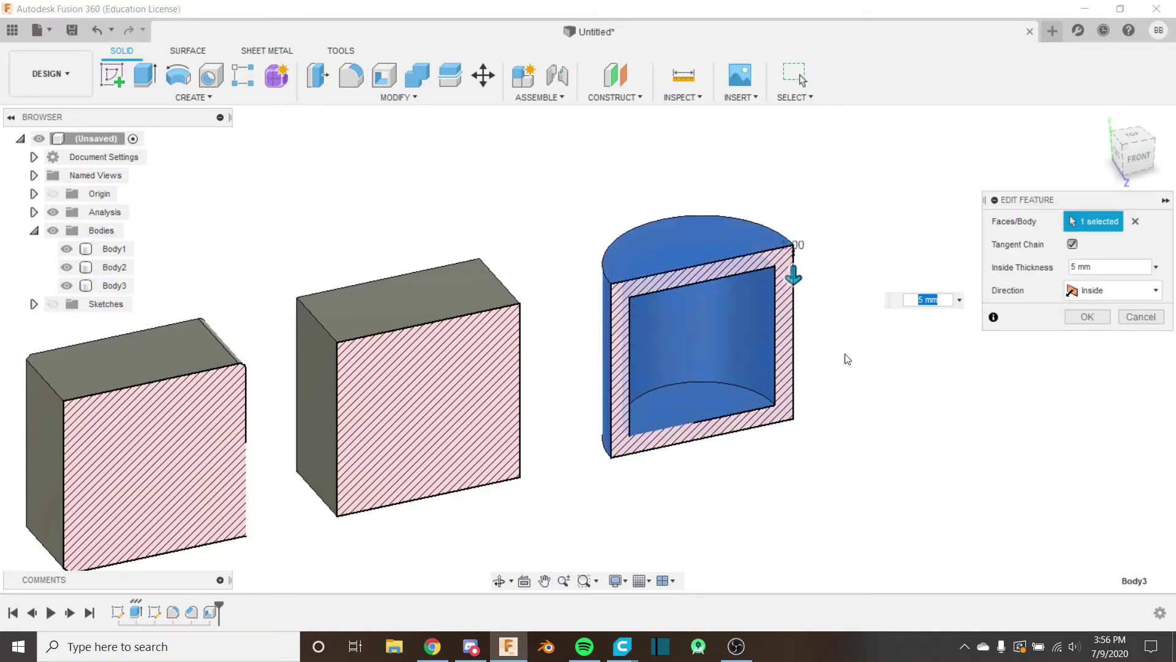
pyautogui.scroll(4, 846, 359)
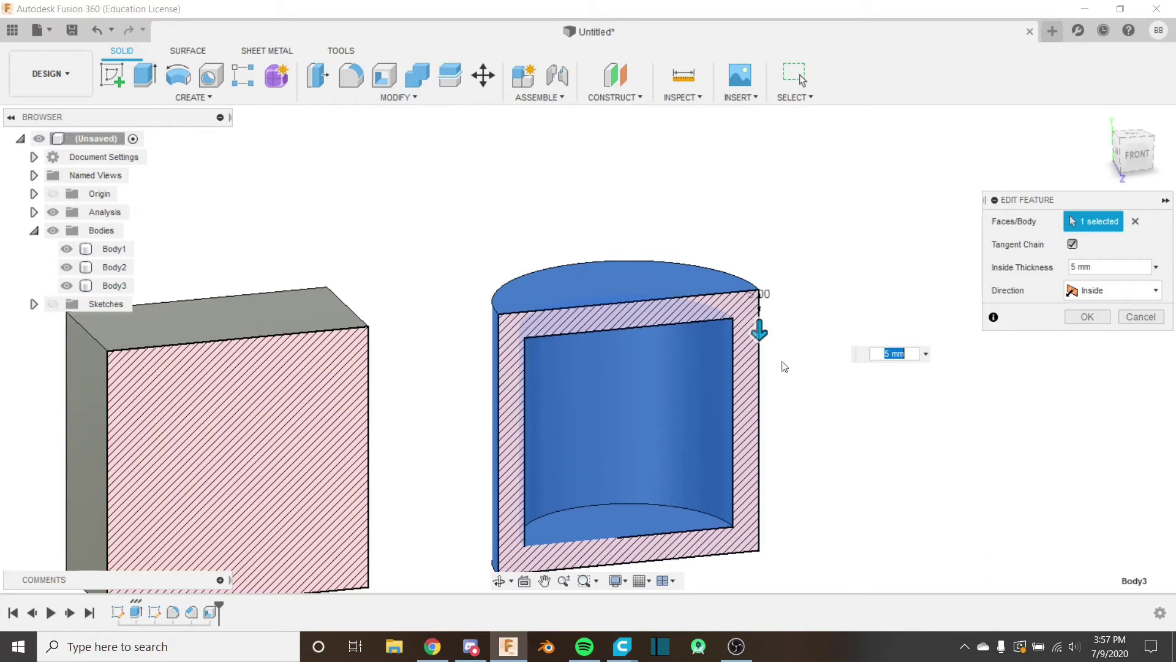
pyautogui.click(1126, 288)
pyautogui.click(1108, 328)
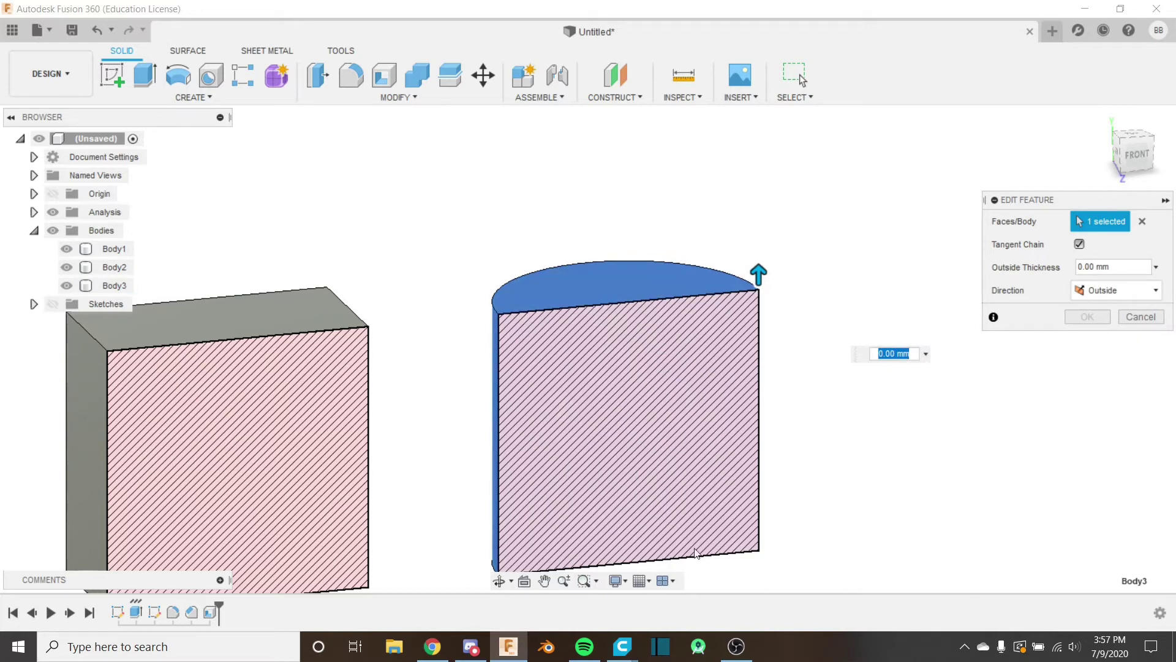
pyautogui.write('5')
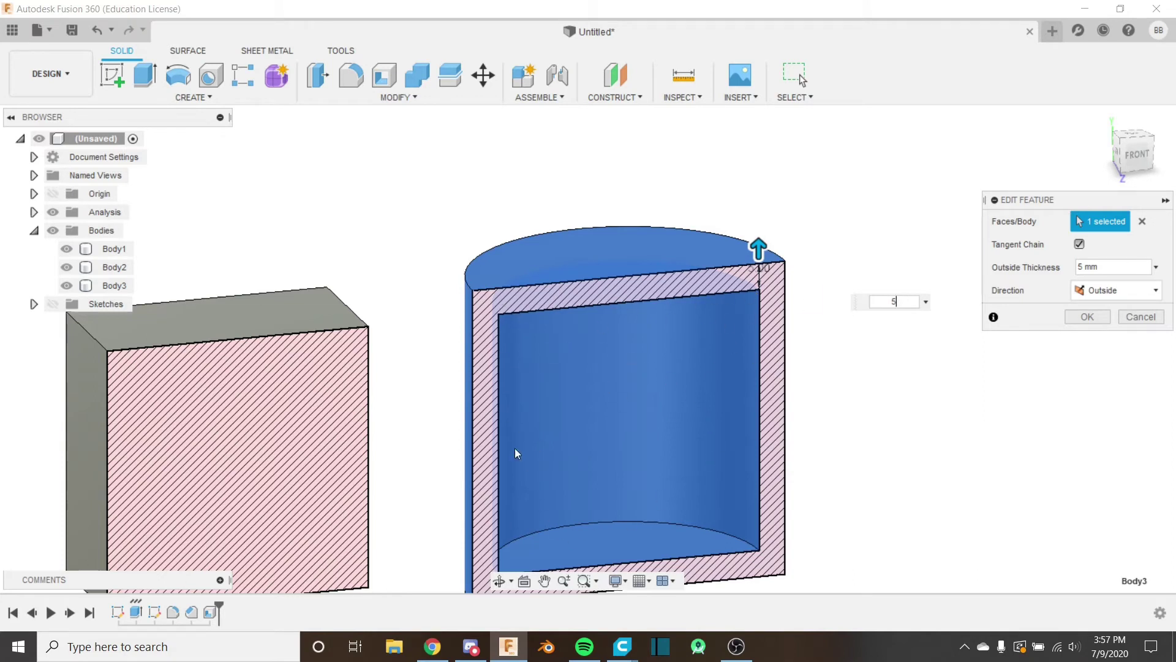
pyautogui.scroll(-2, 481, 416)
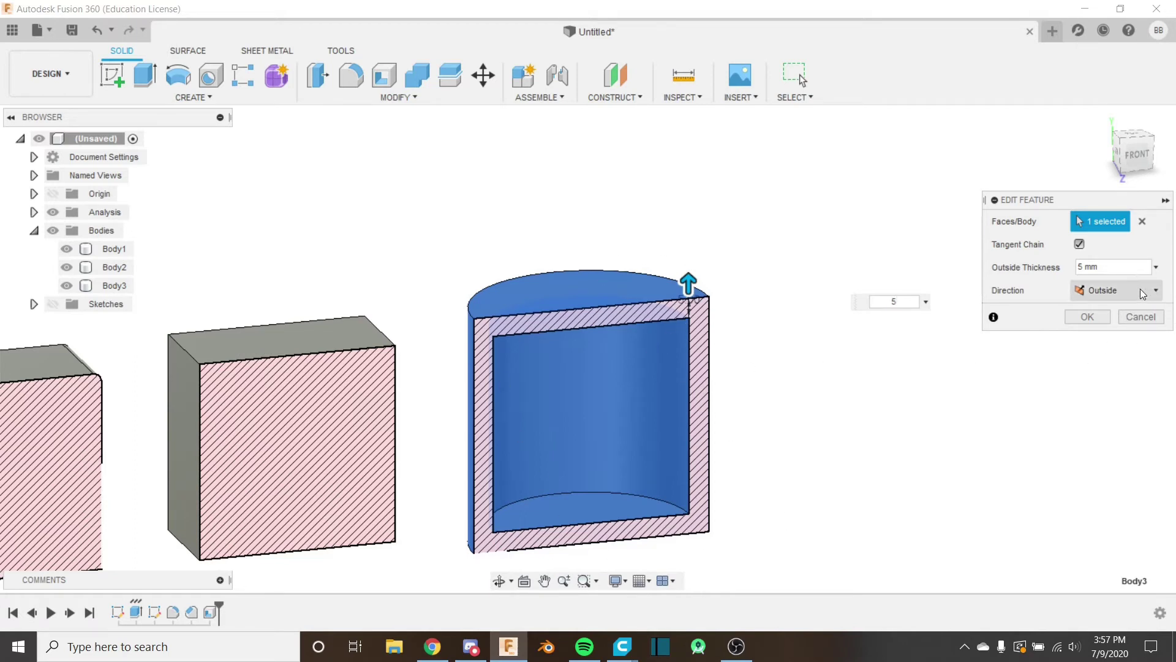
# Switch the shell to Both with 5 mm inside and 0 mm outside, and apply.
pyautogui.click(1121, 290)
pyautogui.click(1098, 349)
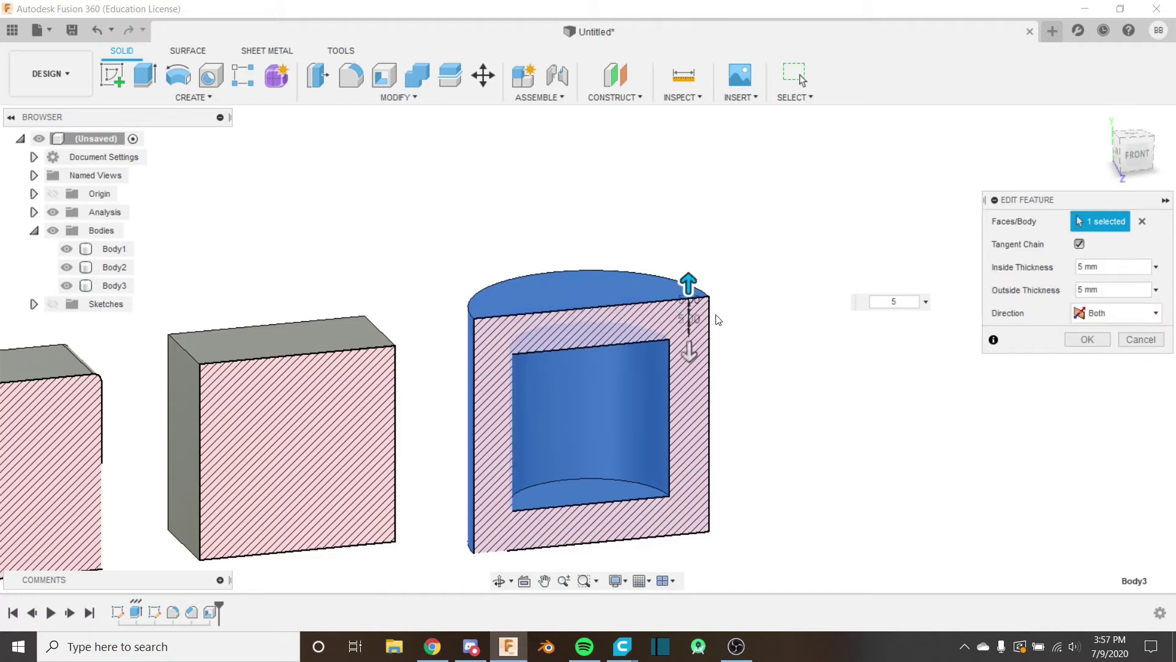
pyautogui.moveTo(689, 340); pyautogui.dragTo(690, 303)
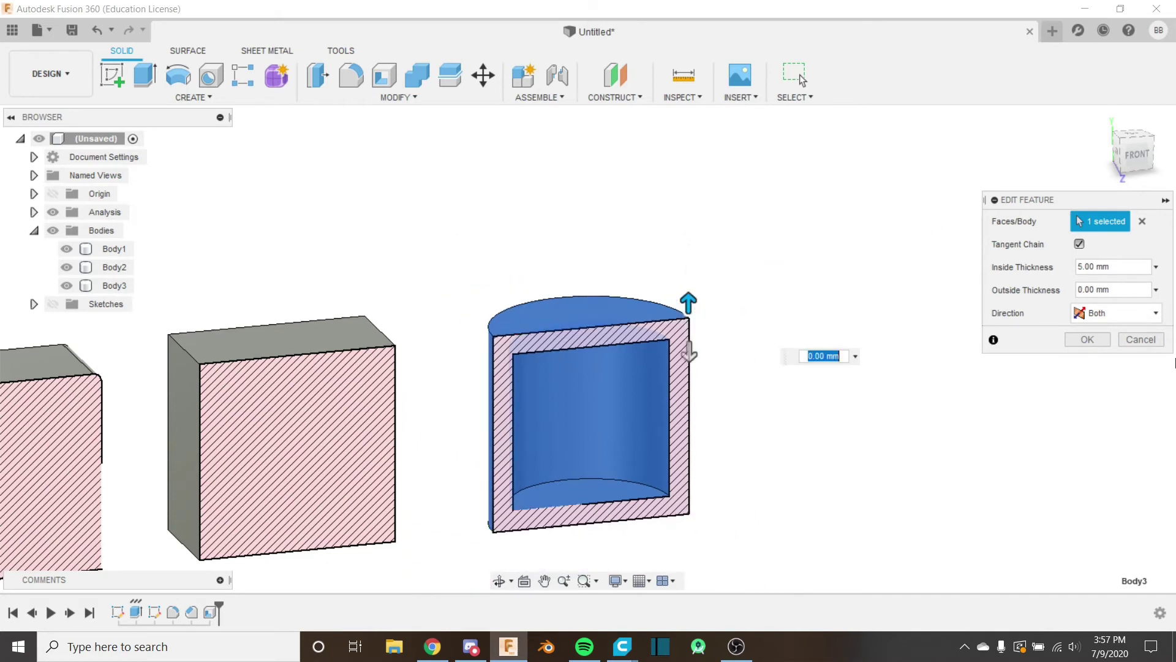
pyautogui.click(1083, 341)
pyautogui.scroll(-1, 744, 338)
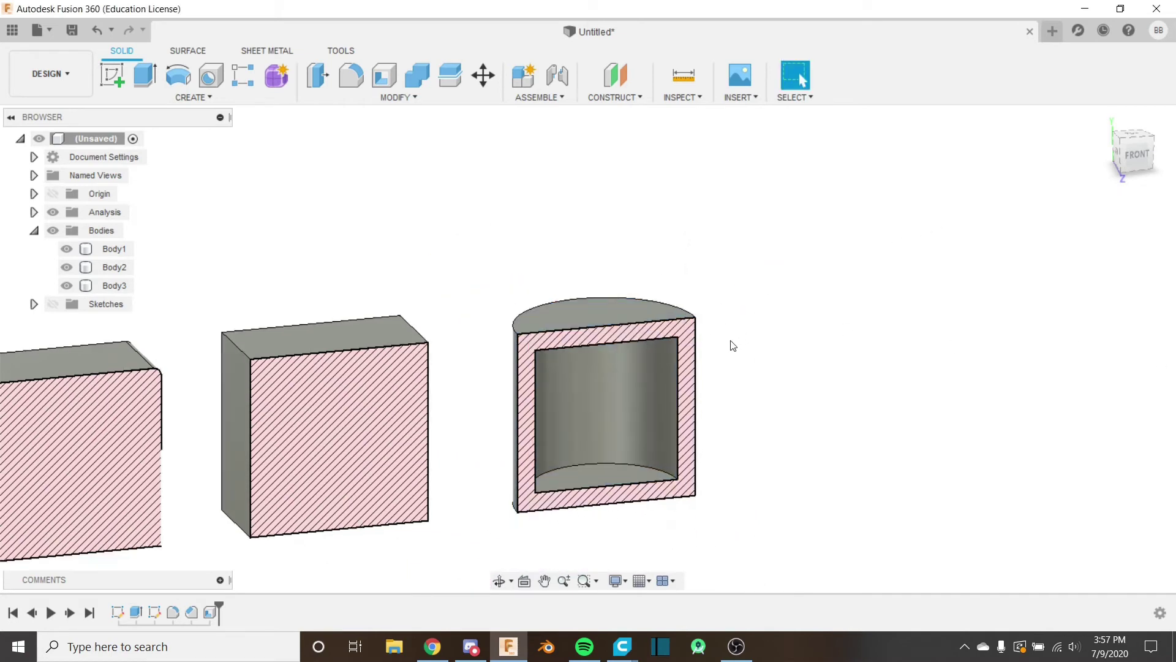
# Undo the section cut to show all three bodies whole and start a uniform Scale.
pyautogui.hotkey('ctrl', 'z')
pyautogui.moveTo(738, 262)
pyautogui.keyDown('shift'); pyautogui.mouseDown(button='middle')
pyautogui.moveTo(696, 312)
pyautogui.moveTo(849, 273)
pyautogui.moveTo(774, 296)
pyautogui.mouseUp(button='middle'); pyautogui.keyUp('shift')
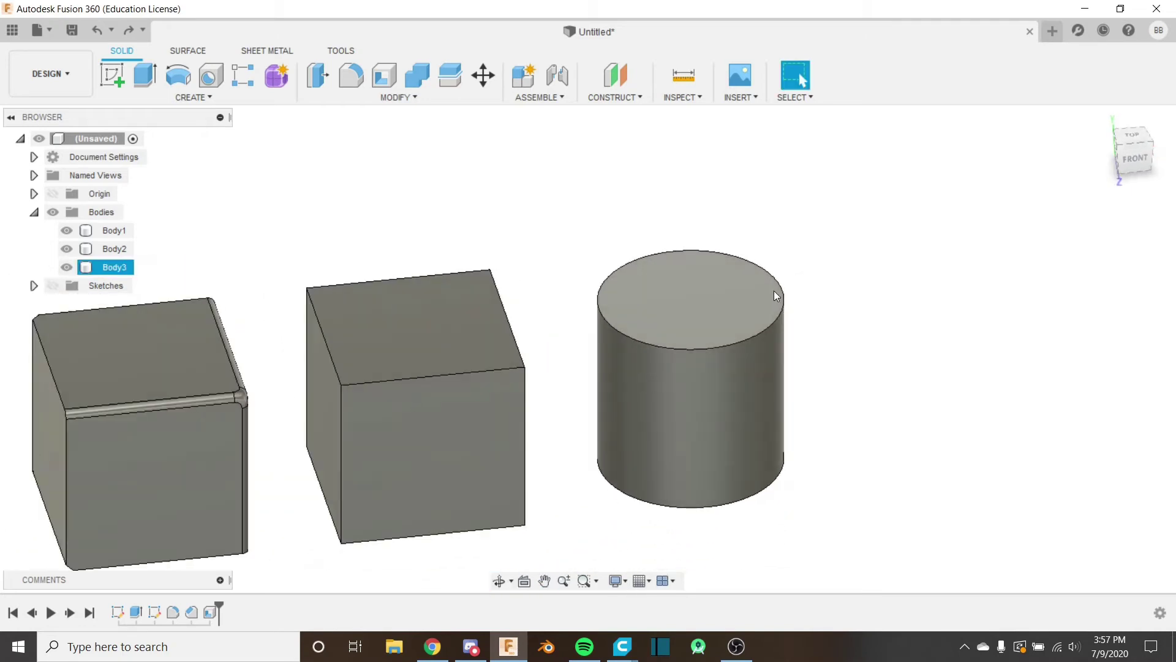
pyautogui.click(461, 98)
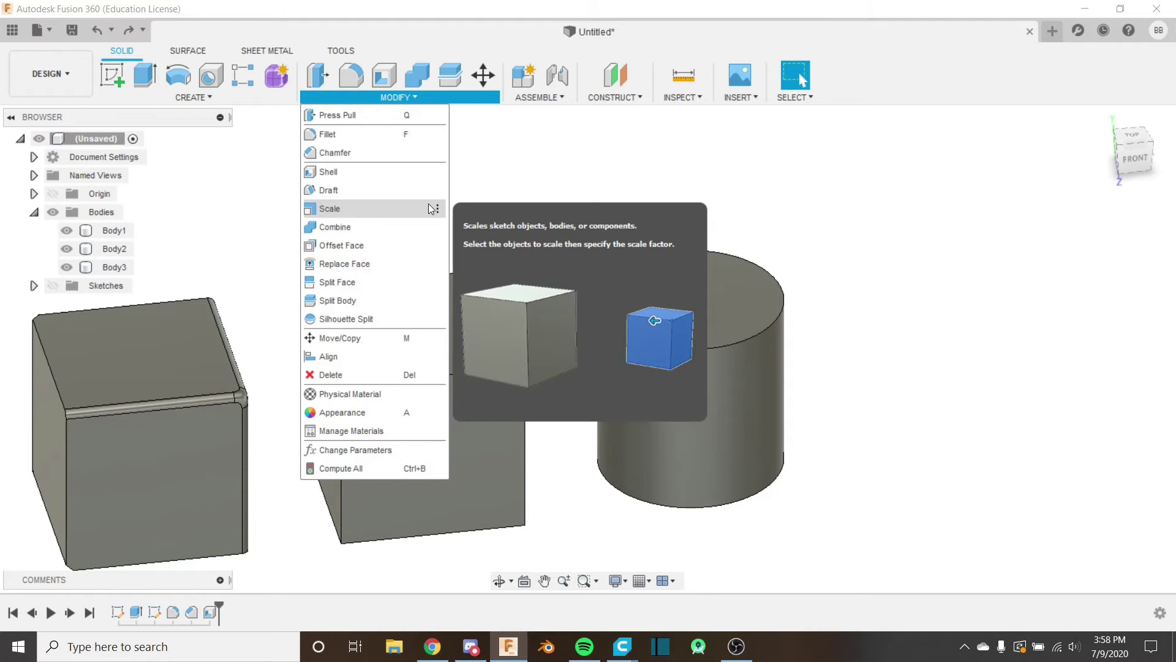
pyautogui.click(431, 209)
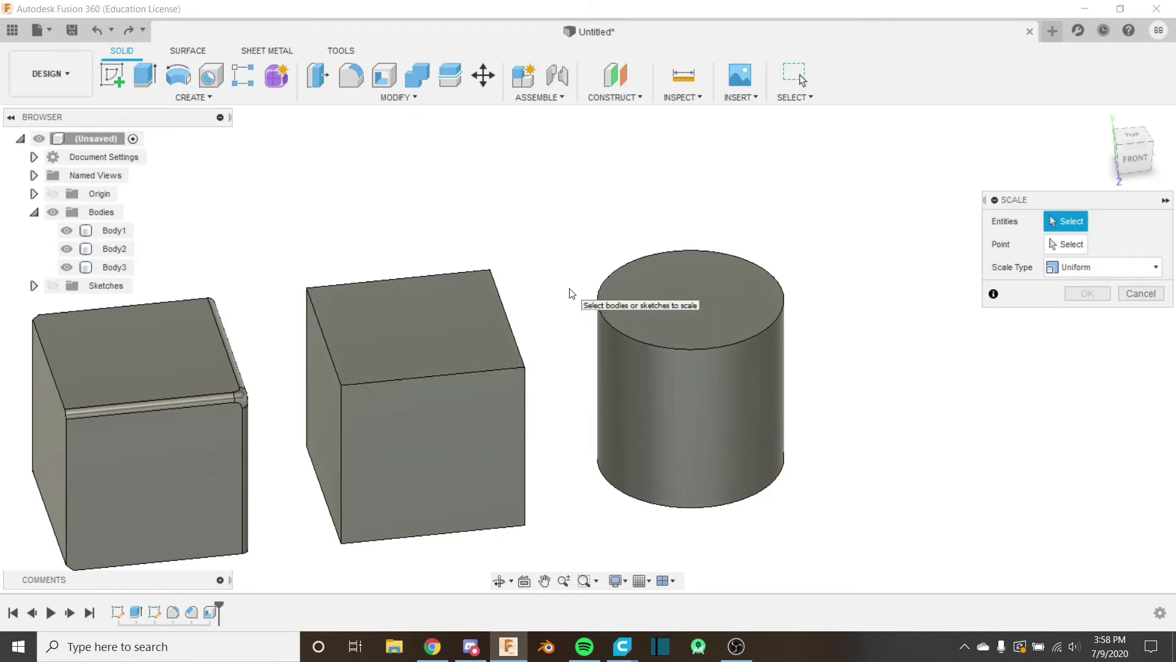
pyautogui.moveTo(547, 301); pyautogui.dragTo(624, 248, button='middle')
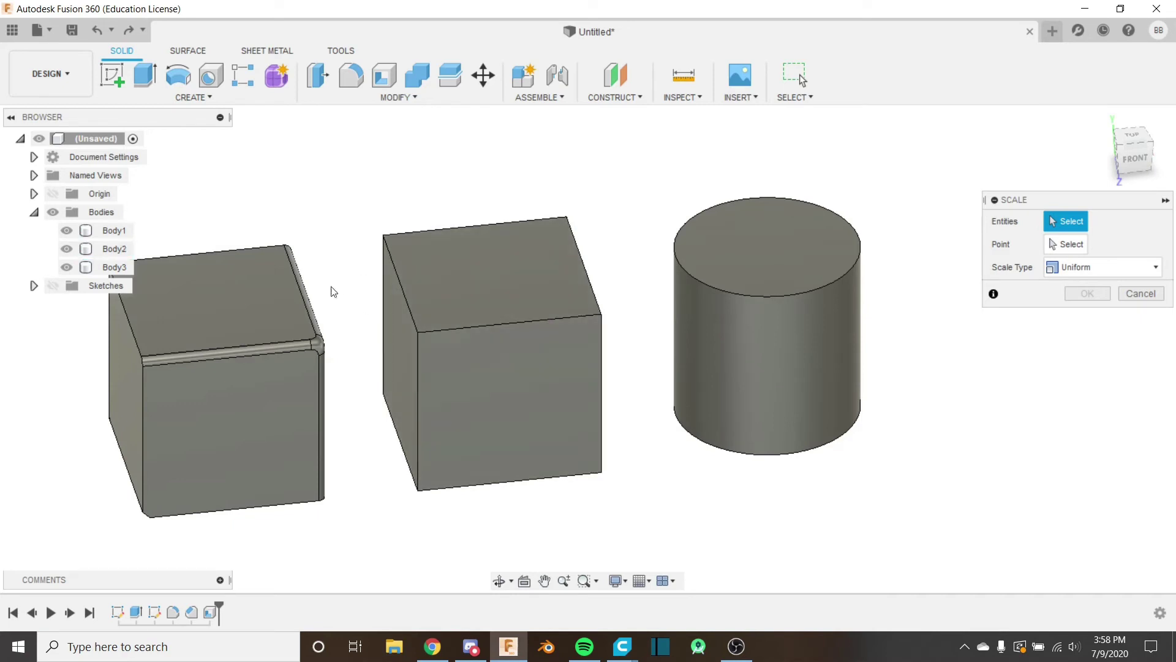
# Scale Body2 uniformly by 1.5 about its corner vertex as the base point.
pyautogui.click(527, 337)
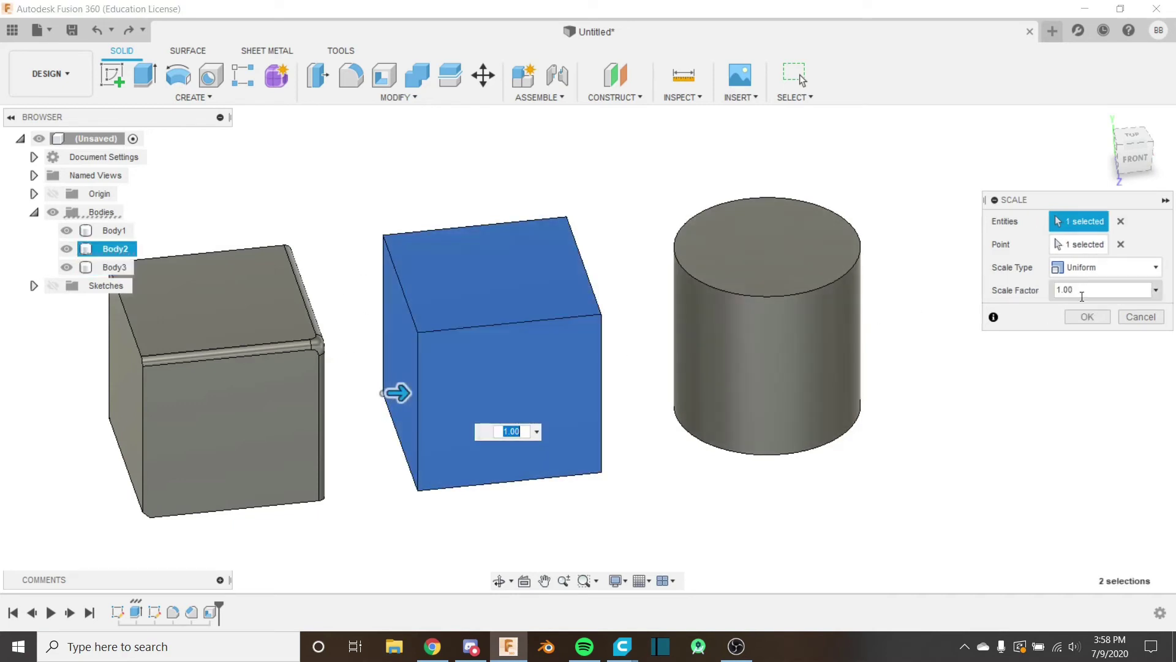
pyautogui.click(1121, 244)
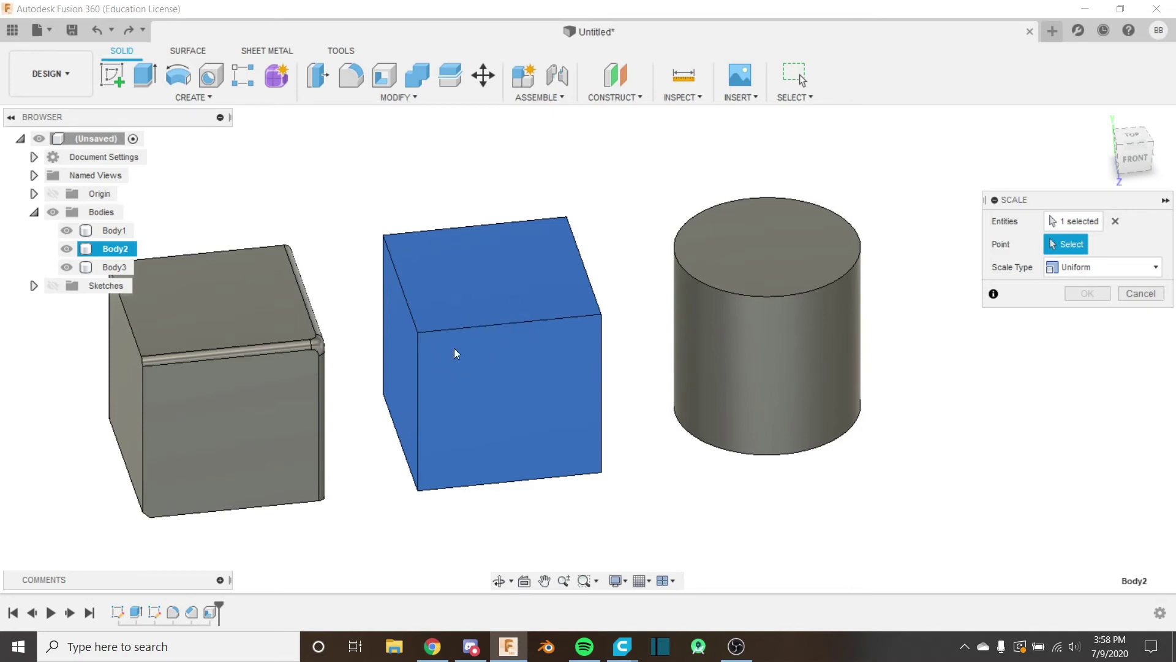
pyautogui.click(417, 332)
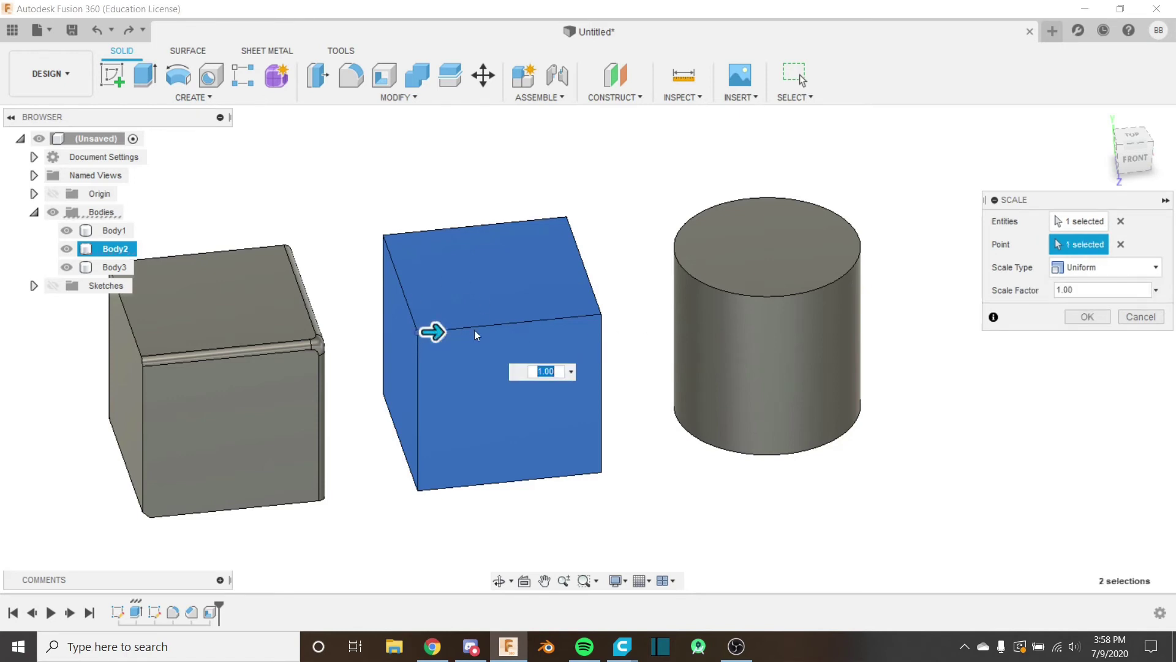
pyautogui.click(1126, 267)
pyautogui.click(1126, 267)
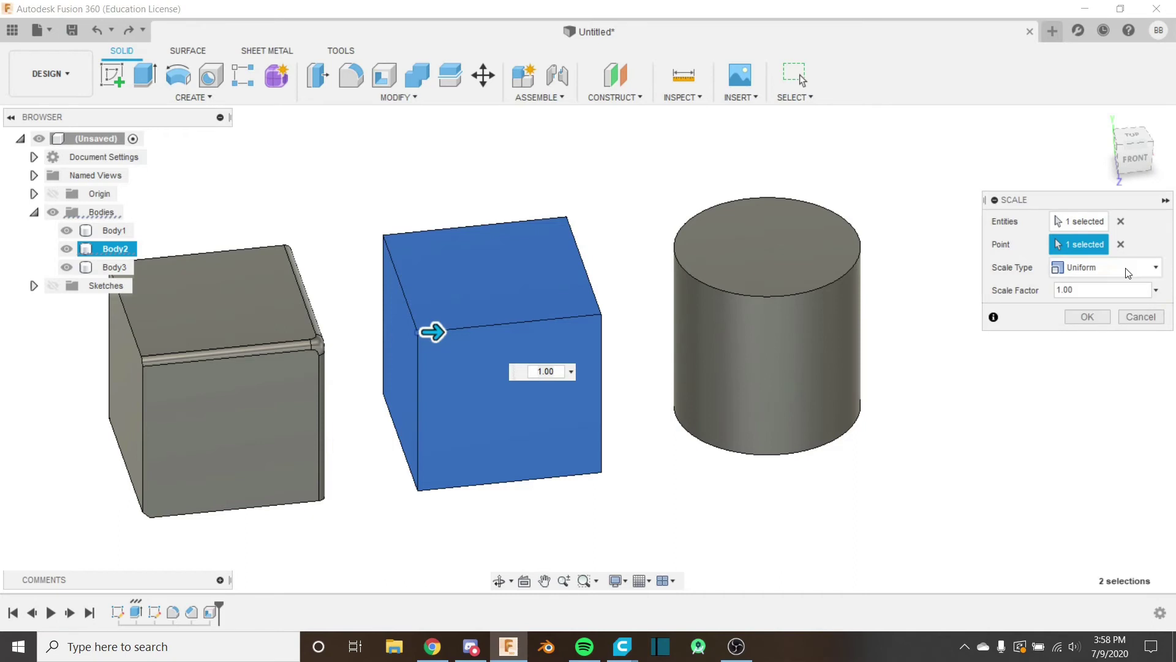
pyautogui.click(1160, 269)
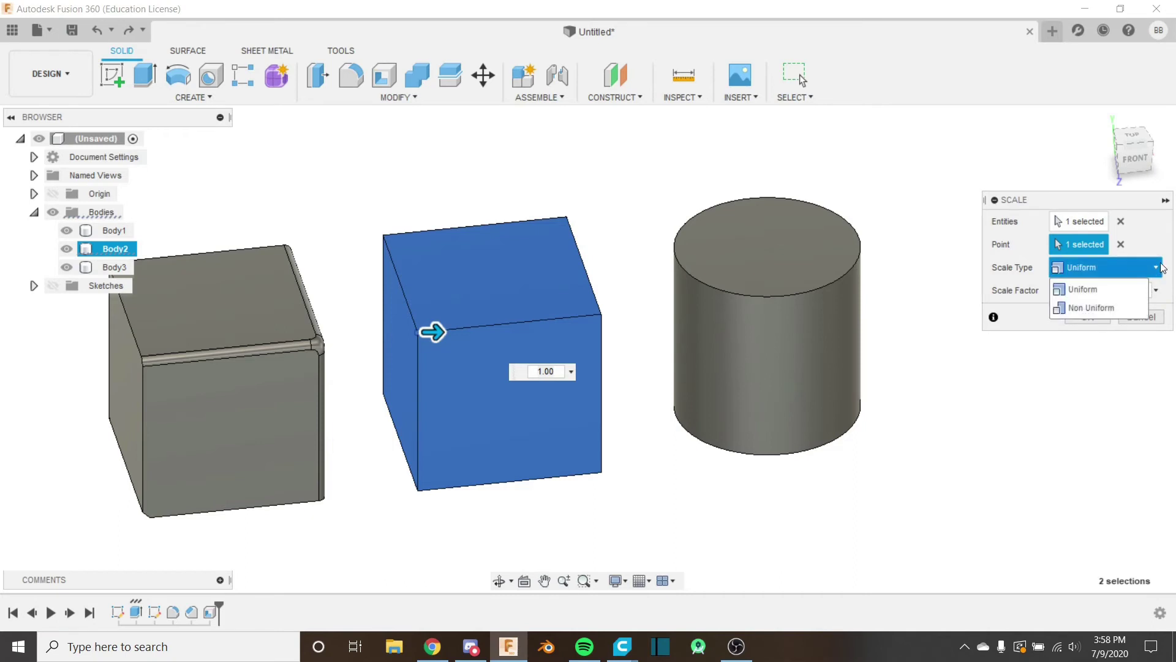
pyautogui.click(1162, 268)
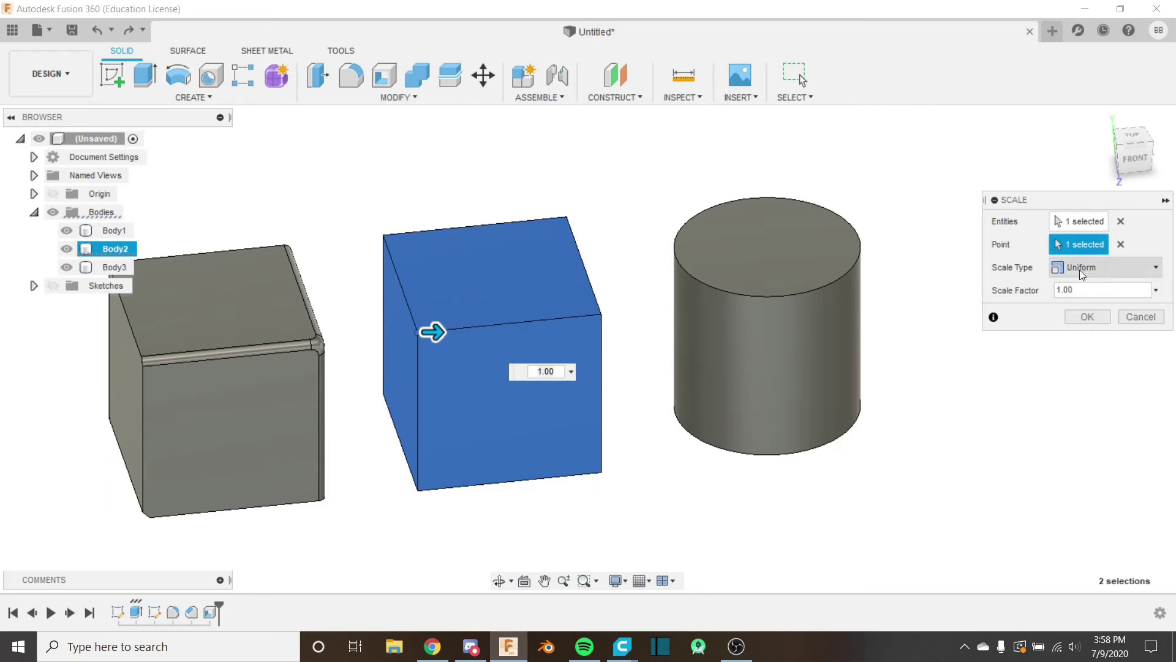
pyautogui.moveTo(433, 333)
pyautogui.mouseDown()
pyautogui.moveTo(546, 324)
pyautogui.moveTo(445, 332)
pyautogui.mouseUp()
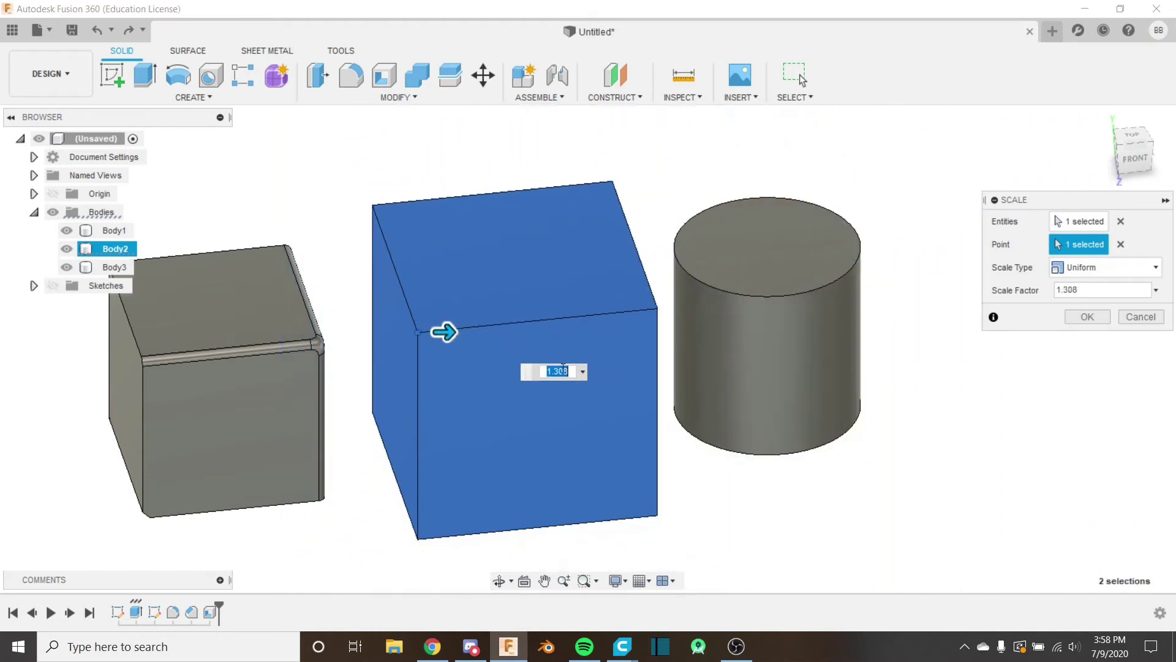
pyautogui.write('1.5')
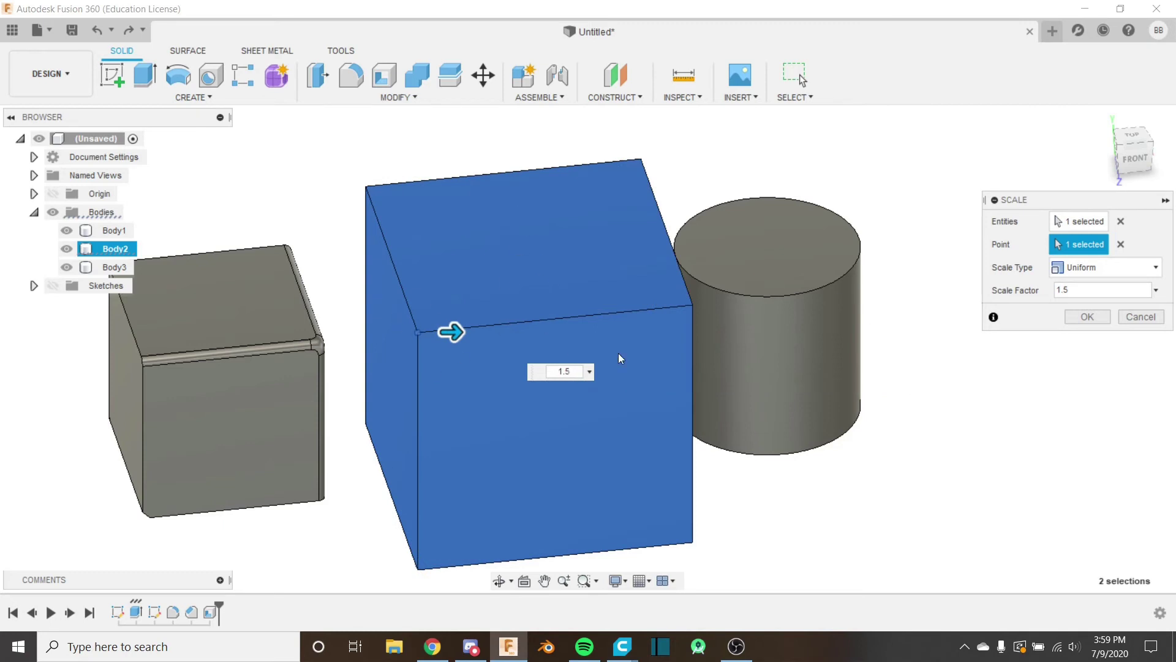
pyautogui.click(1103, 267)
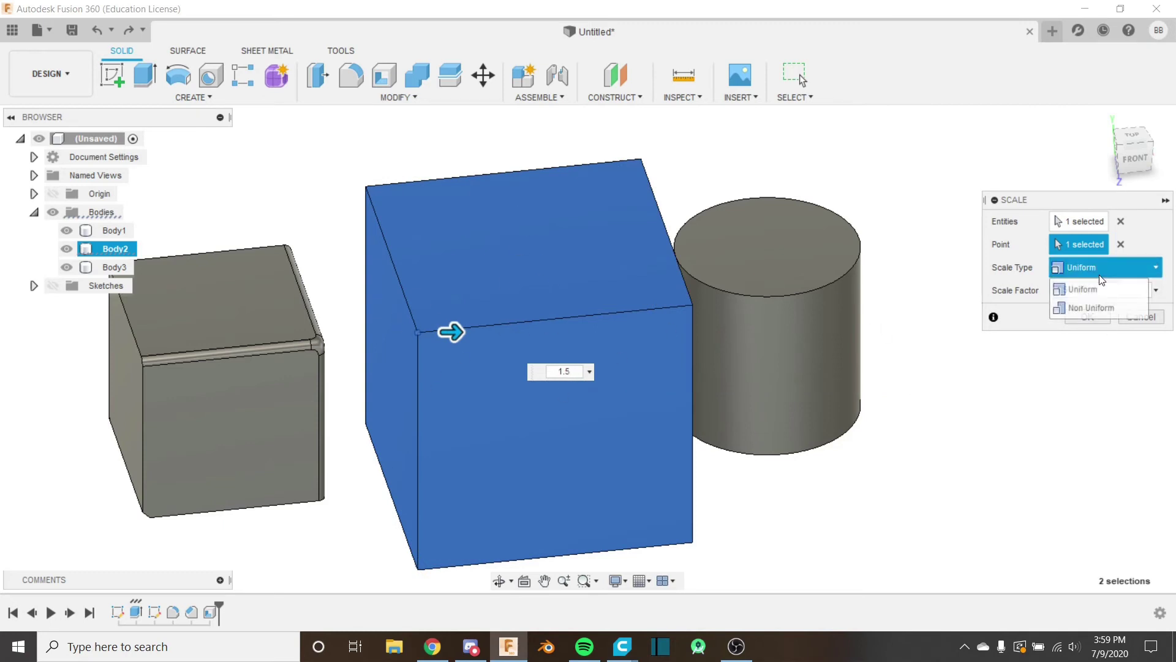
# Switch to Non Uniform scaling and try X 1.5, then X 1 with Y 1.5.
pyautogui.click(1101, 308)
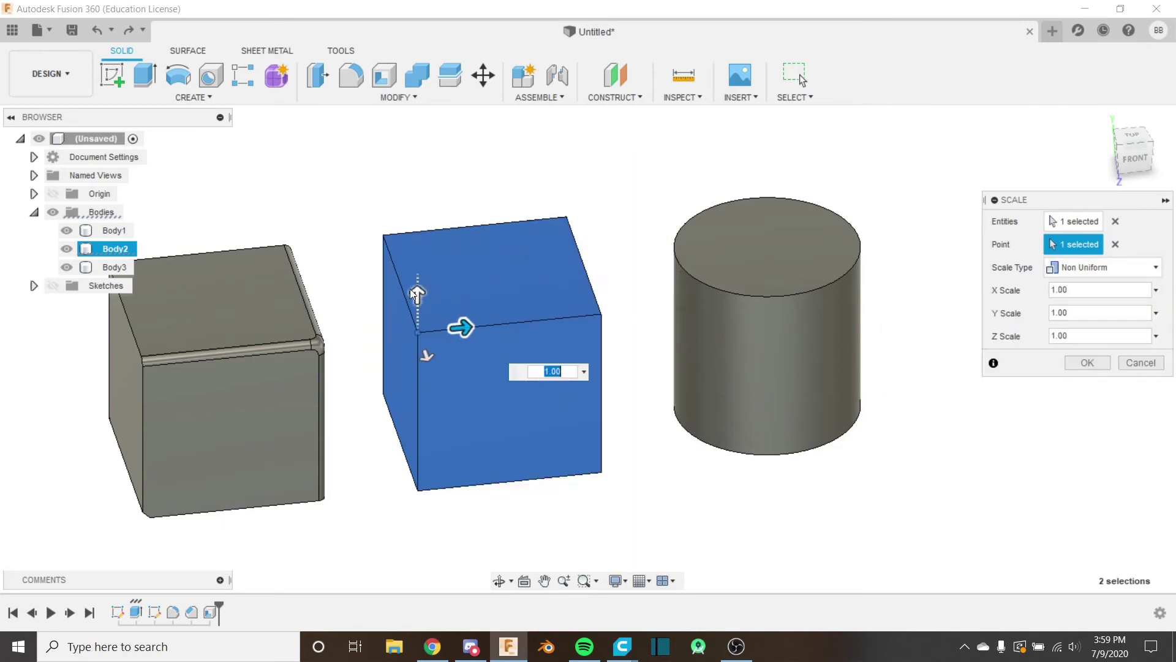
pyautogui.doubleClick(1100, 293)
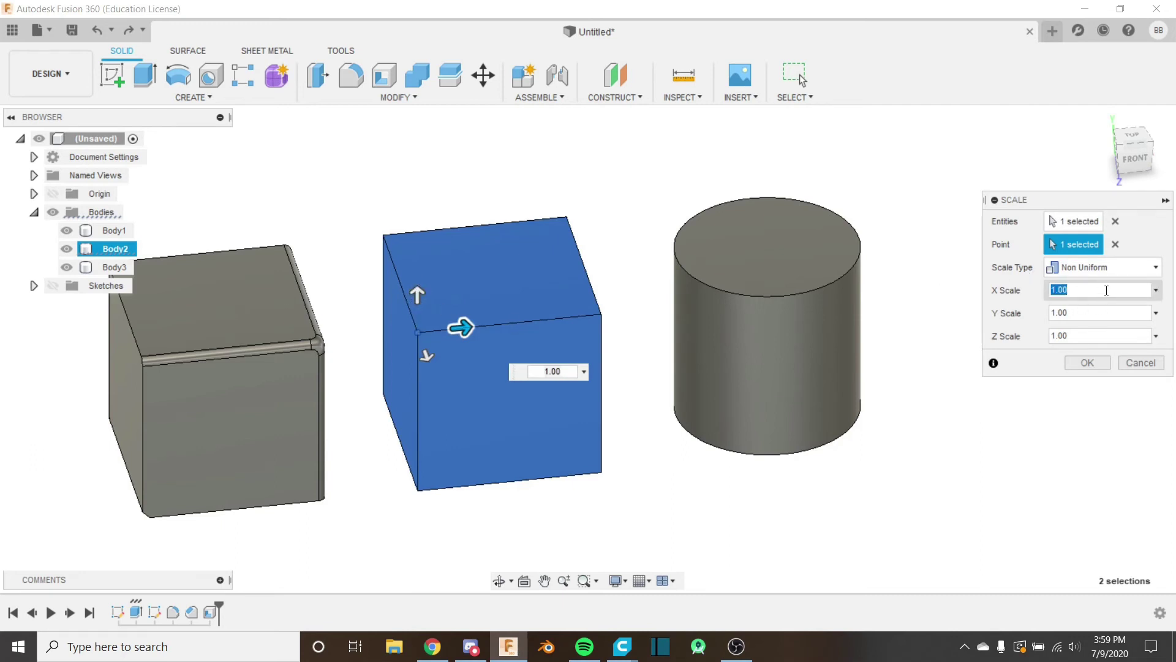
pyautogui.write('1.5')
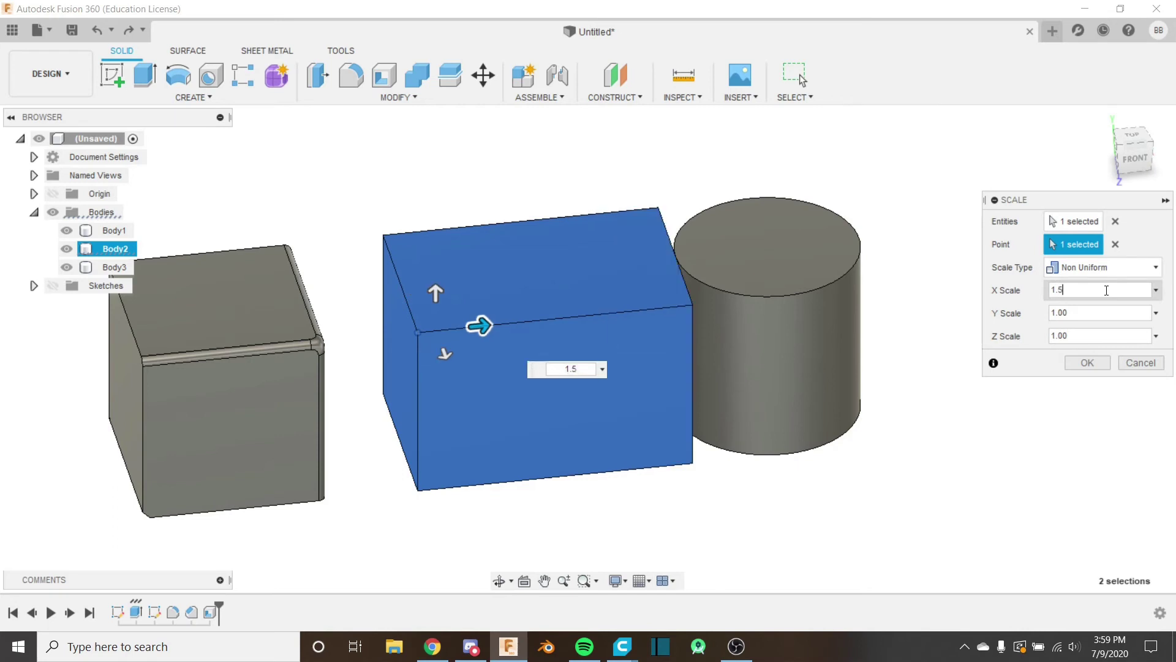
pyautogui.hotkey('ctrl', 'a')
pyautogui.press('BackSpace')
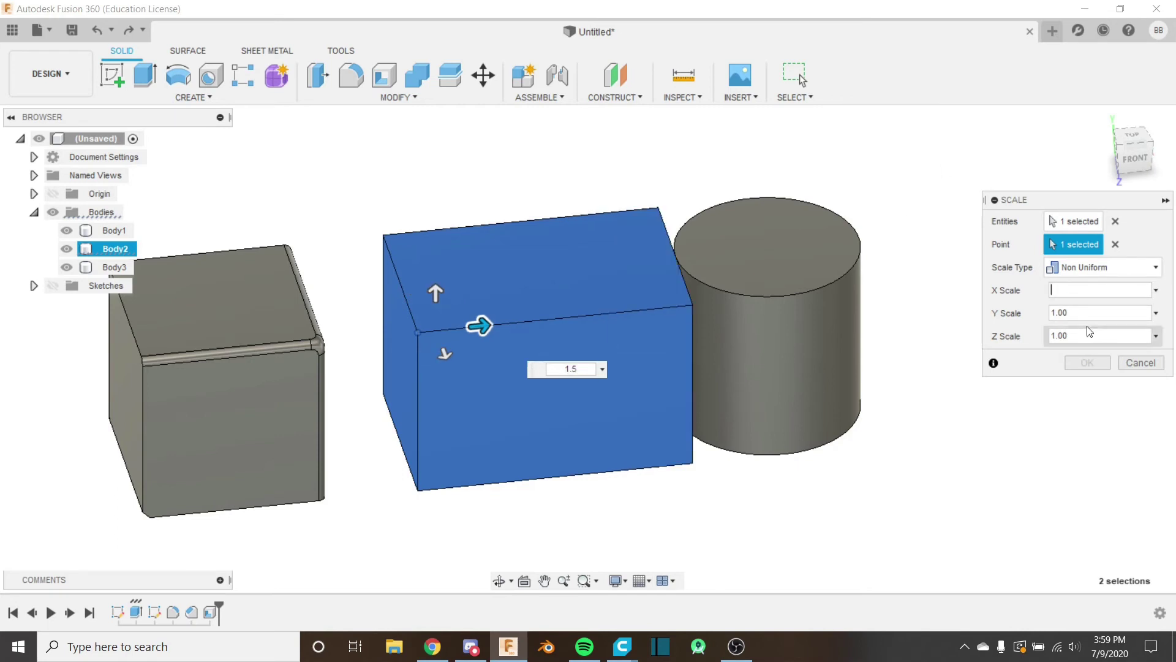
pyautogui.doubleClick(1084, 310)
pyautogui.write('1.5')
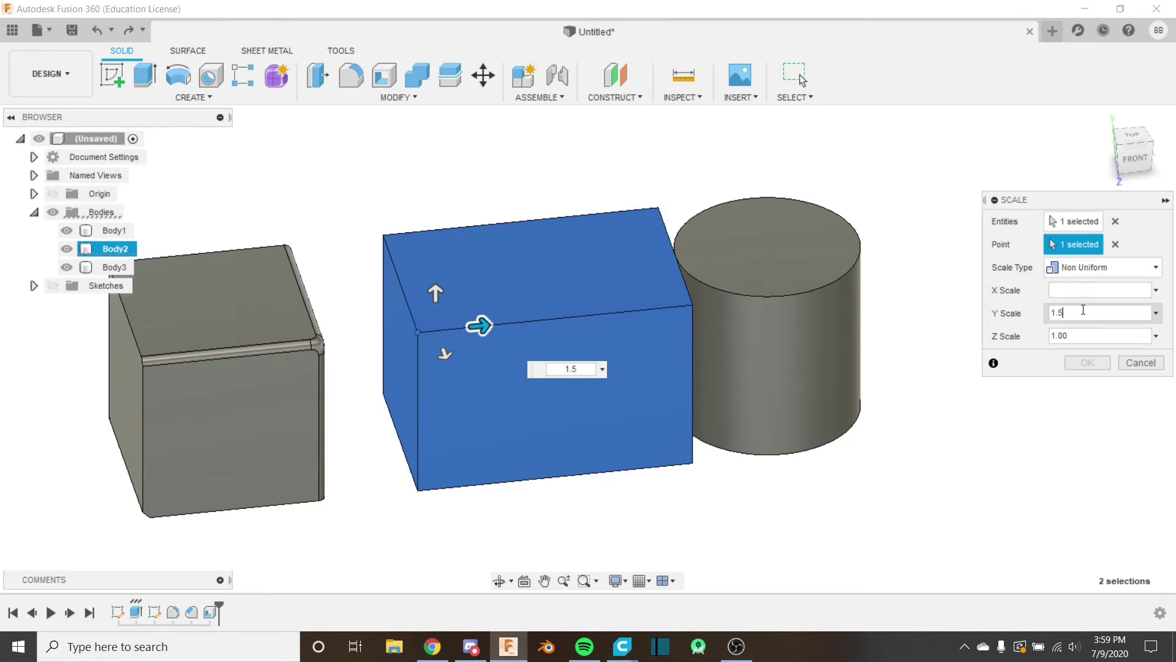
pyautogui.click(1074, 286)
pyautogui.write('1')
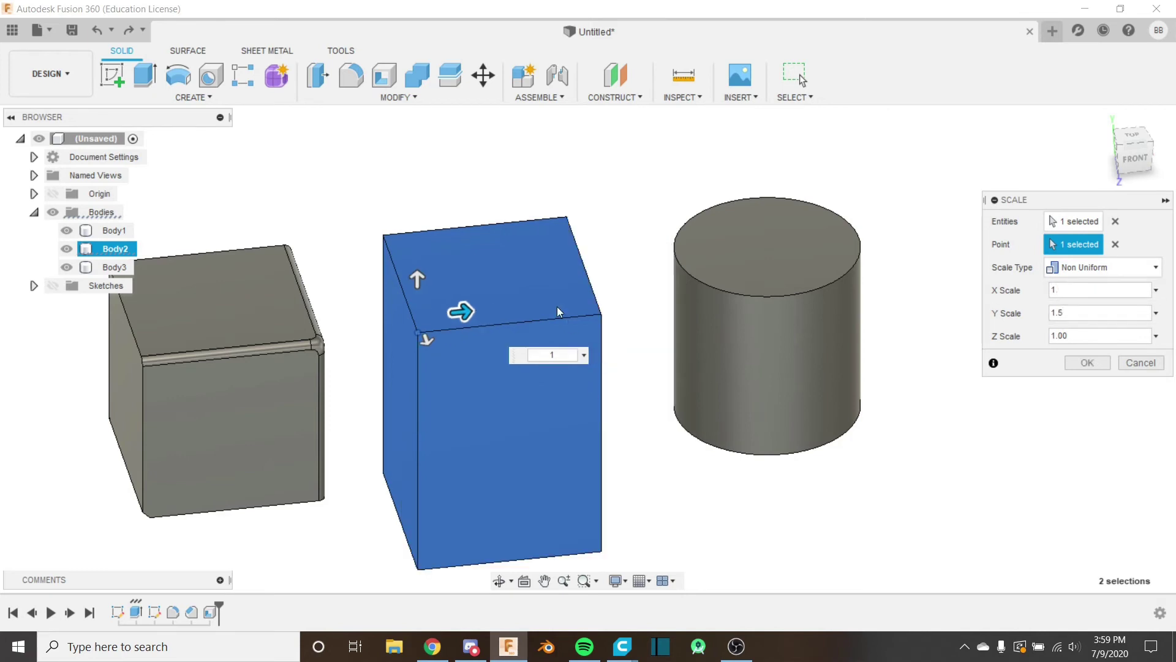
# Inspect the stretched middle cube, then cancel the scaling to keep its original size.
pyautogui.scroll(-2, 557, 306)
pyautogui.moveTo(557, 307); pyautogui.dragTo(698, 376, button='middle')
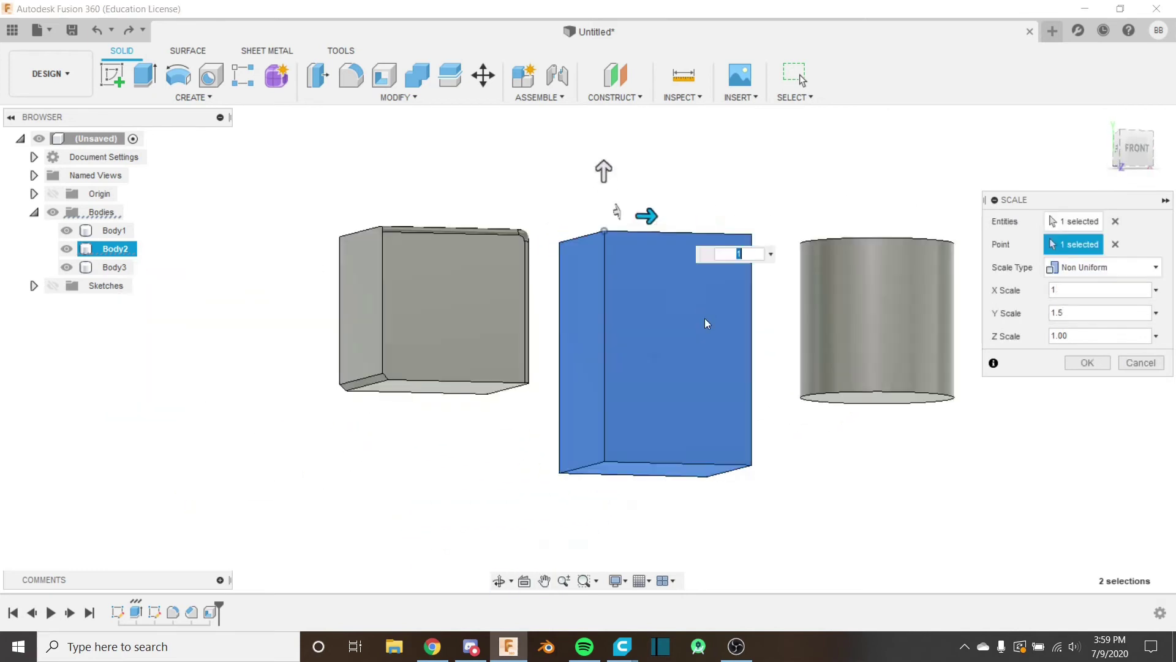
pyautogui.keyDown('shift'); pyautogui.moveTo(670, 319); pyautogui.dragTo(670, 308, button='middle'); pyautogui.keyUp('shift')
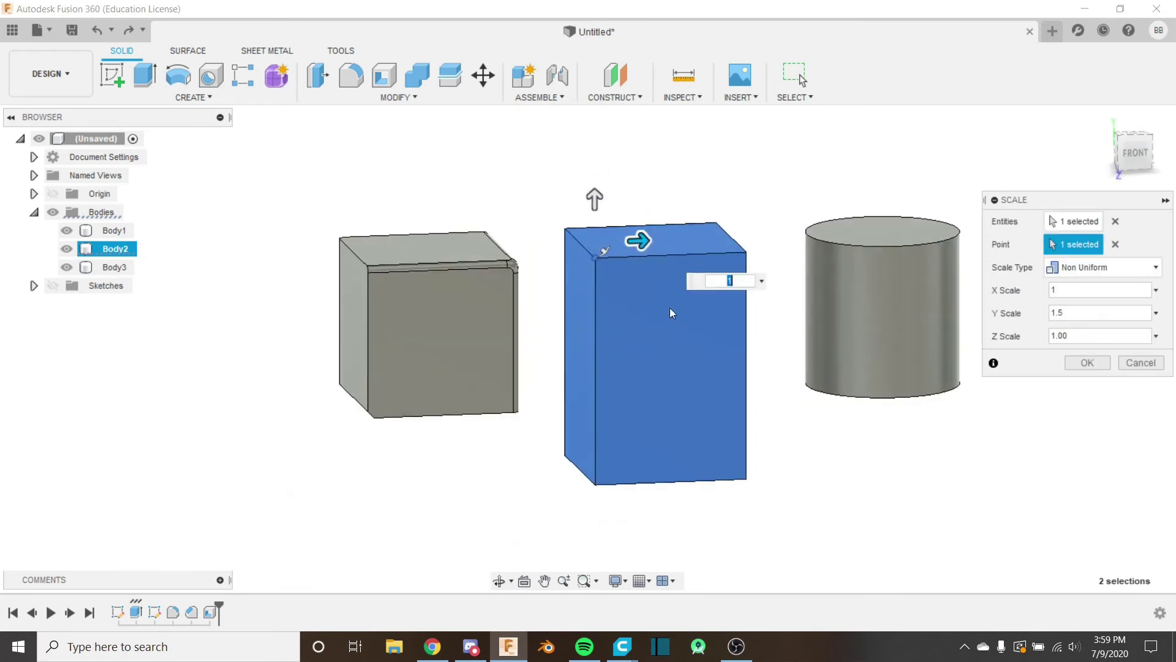
pyautogui.click(1137, 363)
pyautogui.moveTo(873, 362); pyautogui.dragTo(832, 383, button='middle')
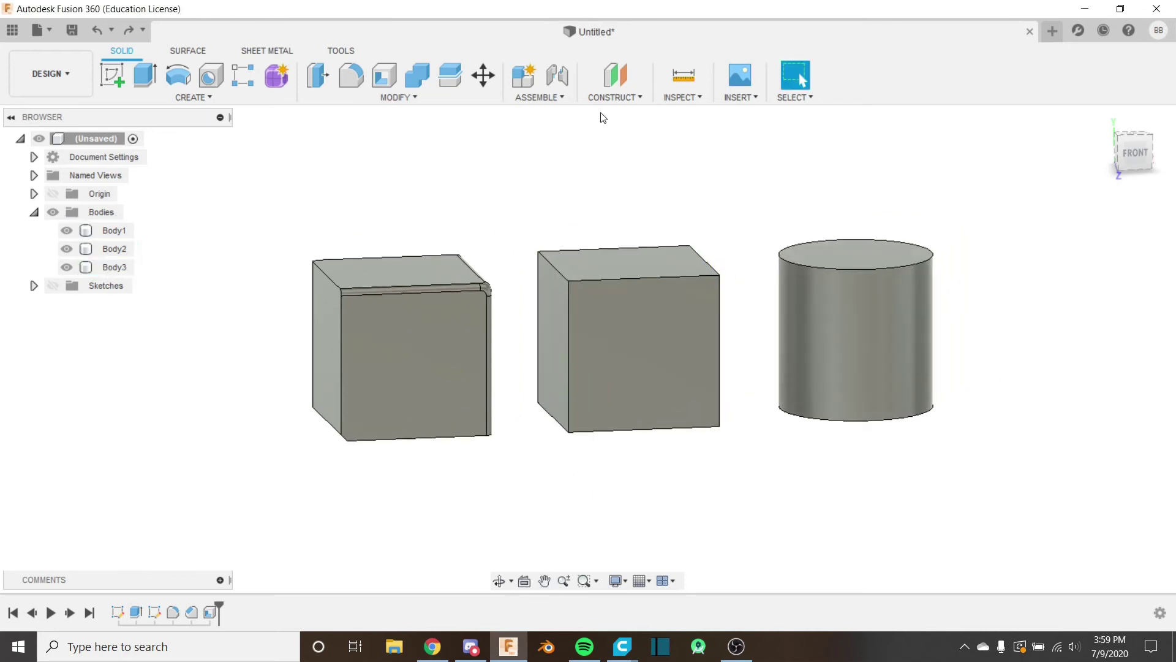
pyautogui.click(561, 99)
pyautogui.click(428, 98)
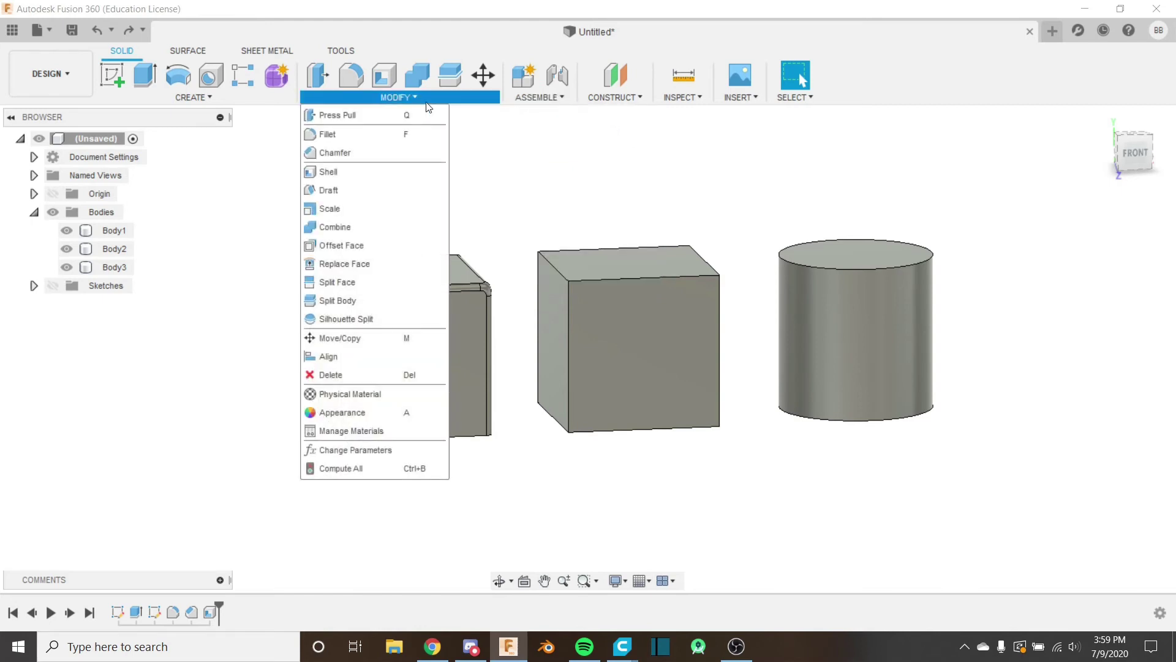
pyautogui.click(380, 245)
pyautogui.scroll(3, 546, 252)
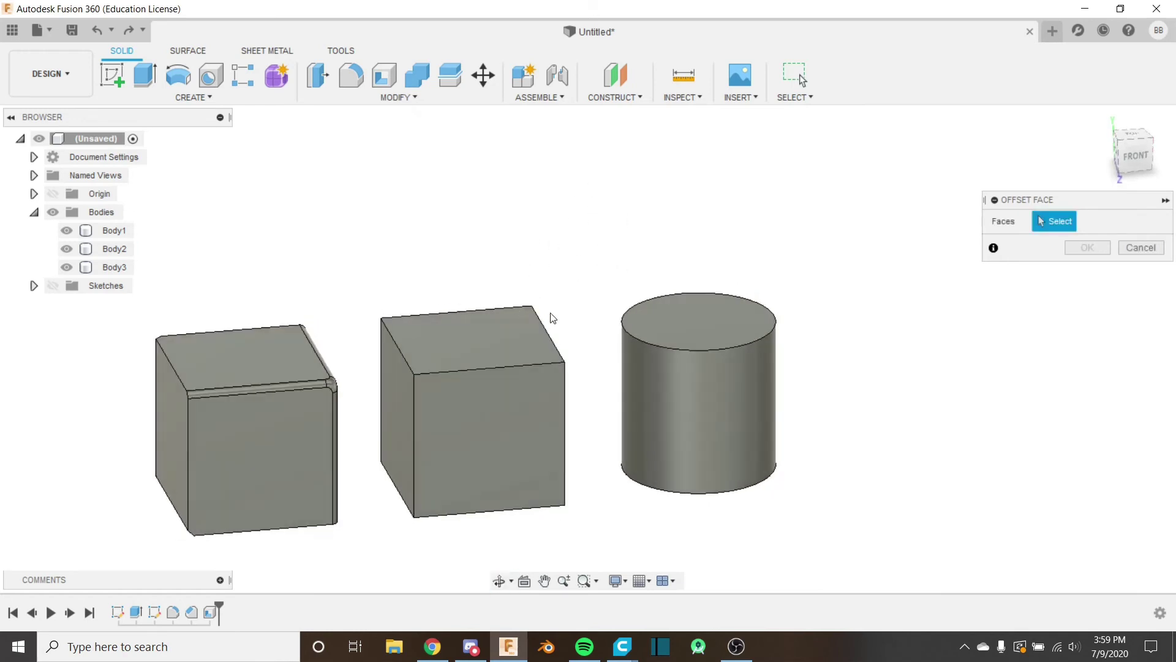
pyautogui.click(456, 338)
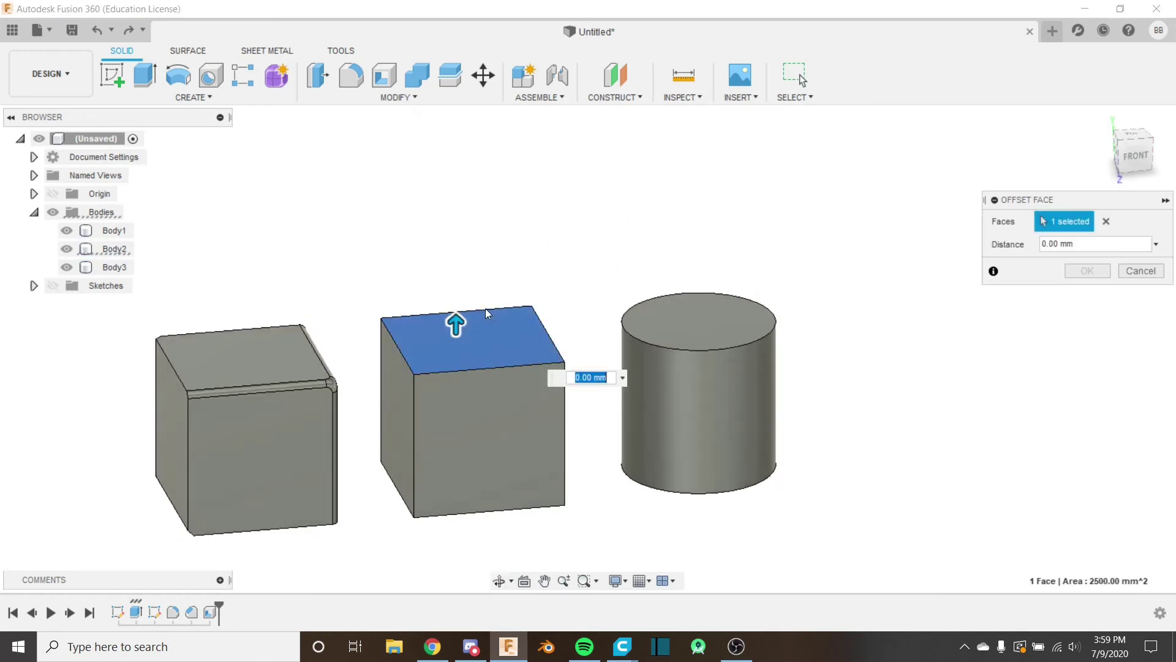
pyautogui.moveTo(483, 307); pyautogui.dragTo(575, 321)
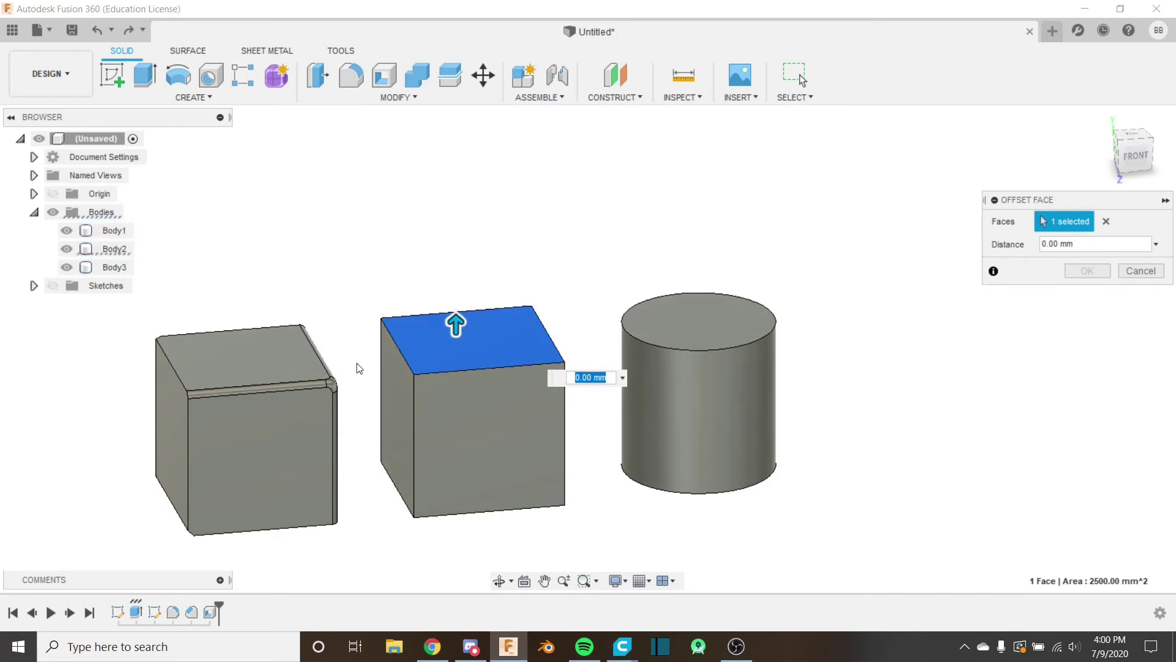
pyautogui.click(1141, 273)
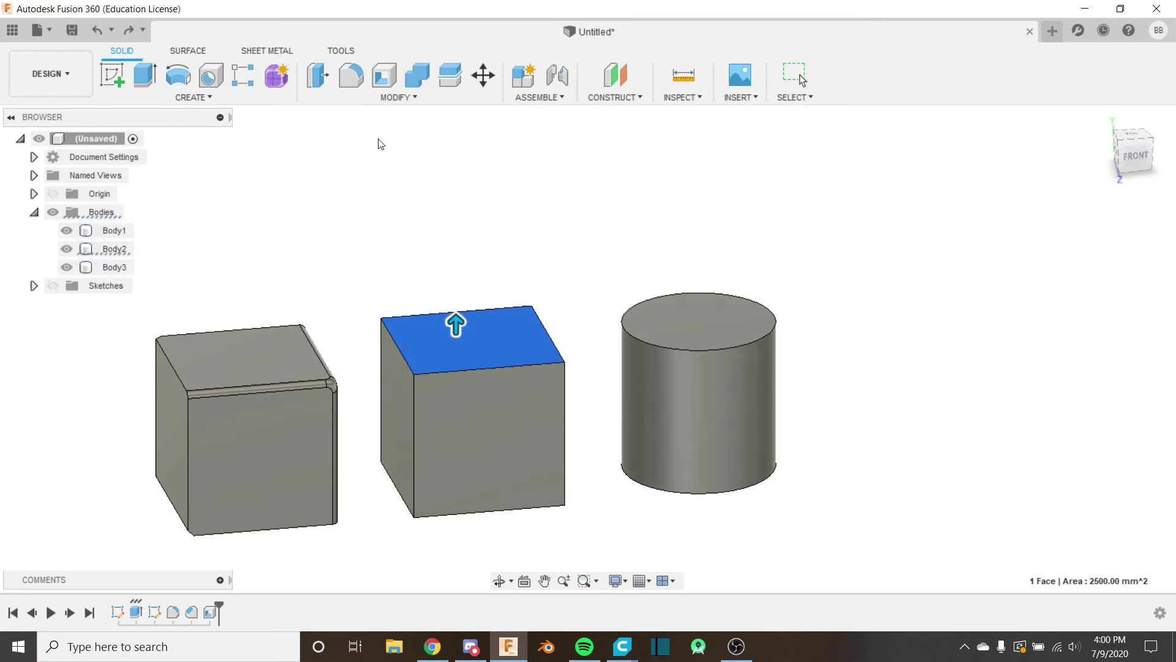
# Trial a 5 mm shell on the cylinder's top face, then abandon it.
pyautogui.click(384, 76)
pyautogui.click(708, 318)
pyautogui.keyDown('shift'); pyautogui.moveTo(704, 319); pyautogui.dragTo(735, 325, button='middle'); pyautogui.keyUp('shift')
pyautogui.moveTo(735, 324); pyautogui.dragTo(726, 331)
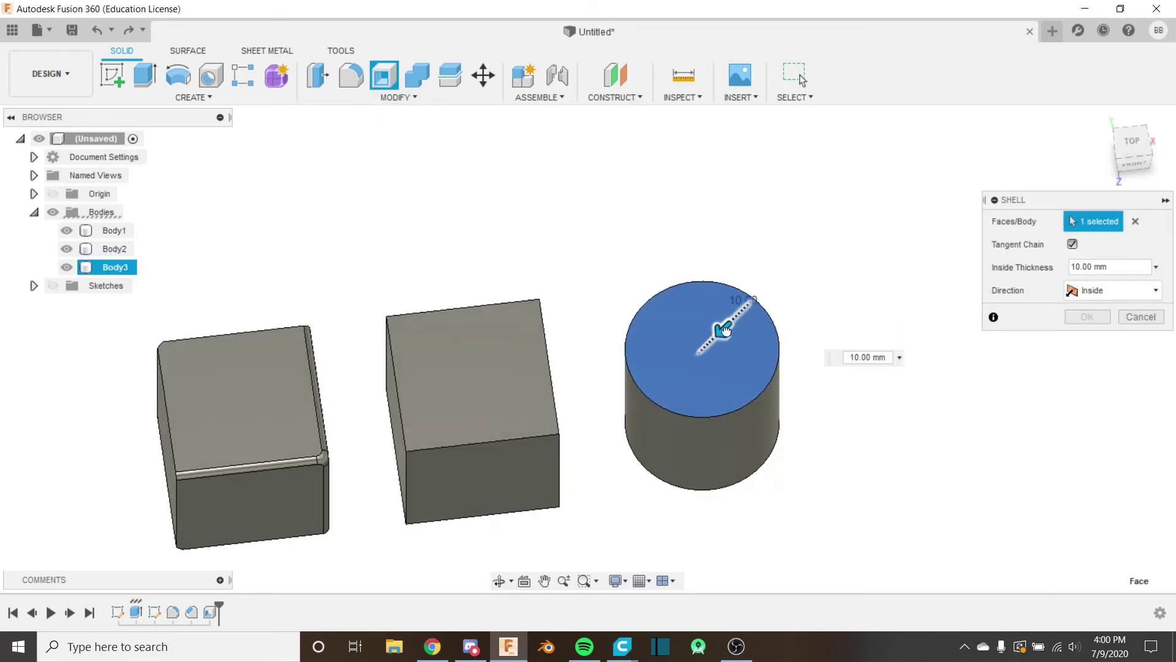
pyautogui.scroll(3, 778, 322)
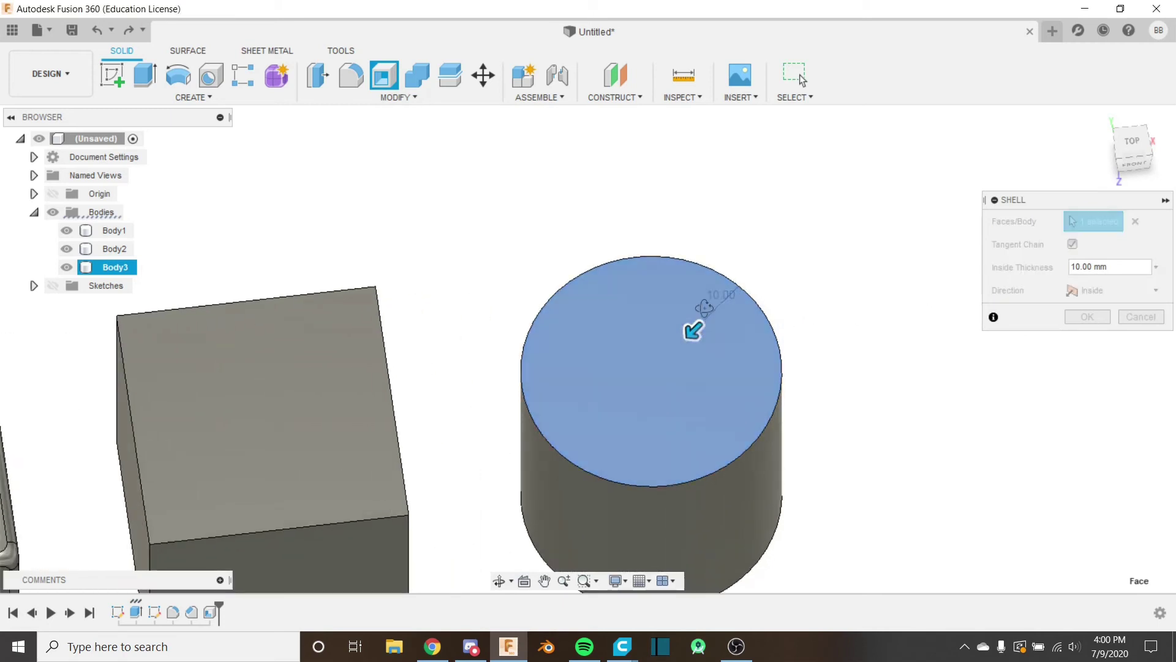
pyautogui.keyDown('shift'); pyautogui.moveTo(706, 309); pyautogui.dragTo(704, 307, button='middle'); pyautogui.keyUp('shift')
pyautogui.write('5')
pyautogui.keyDown('shift'); pyautogui.moveTo(835, 359); pyautogui.dragTo(864, 358, button='middle'); pyautogui.keyUp('shift')
pyautogui.press('Escape')
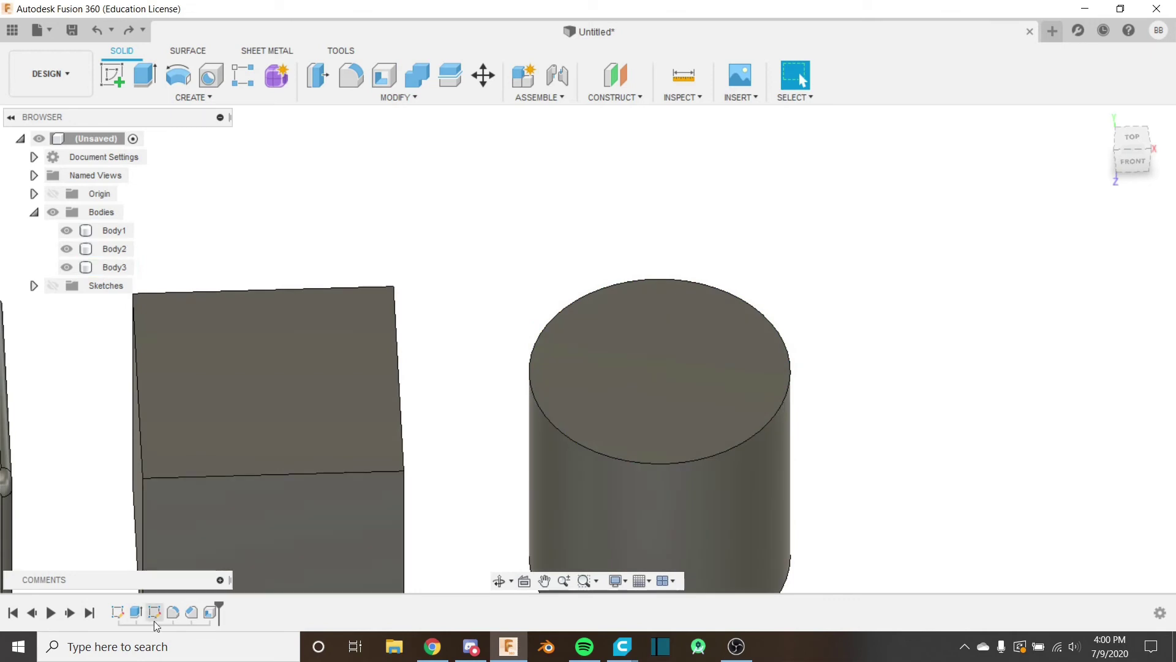
# Delete the earlier Shell feature and shell the cylinder through its top face at 5 mm.
pyautogui.rightClick(205, 616)
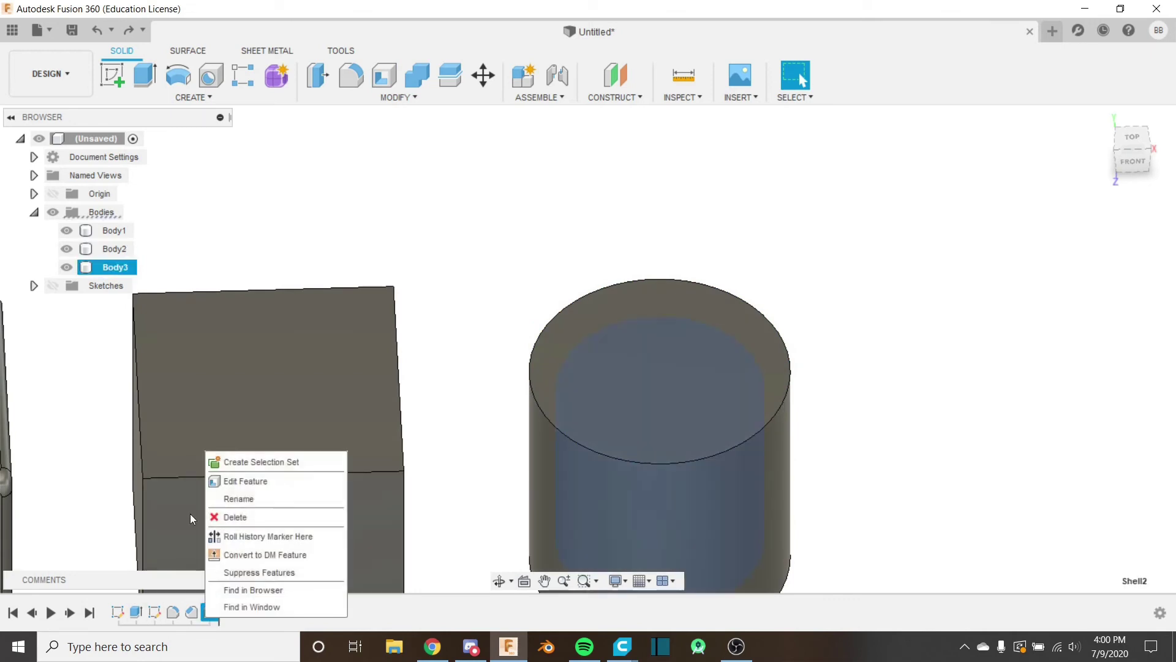
pyautogui.click(241, 517)
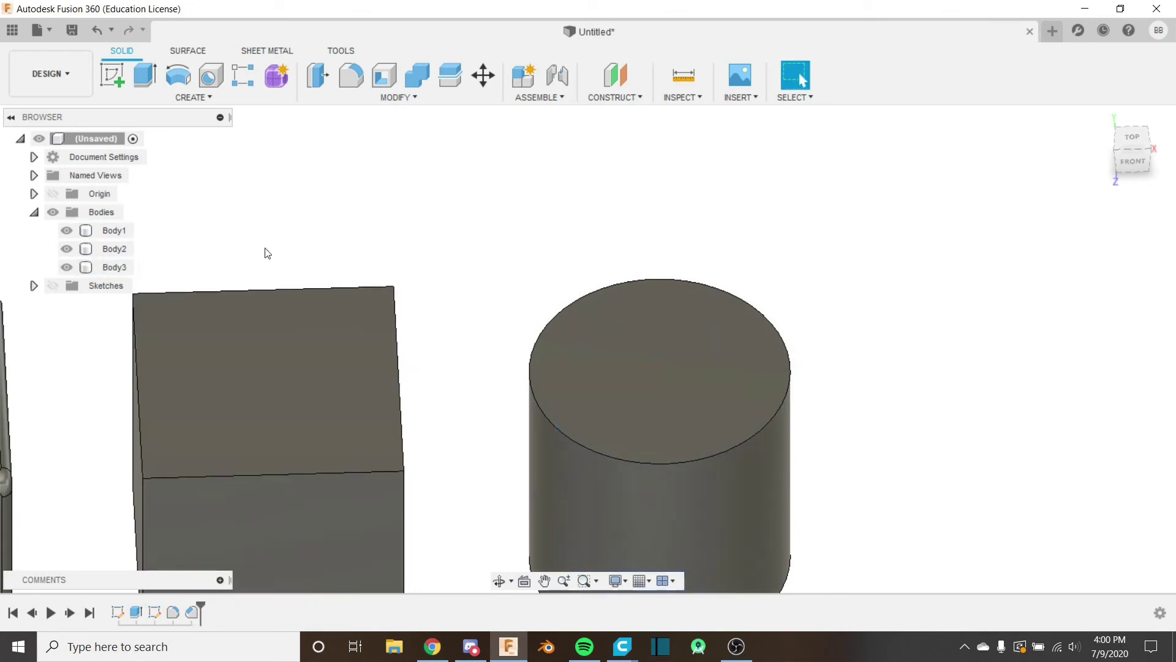
pyautogui.click(384, 75)
pyautogui.click(678, 393)
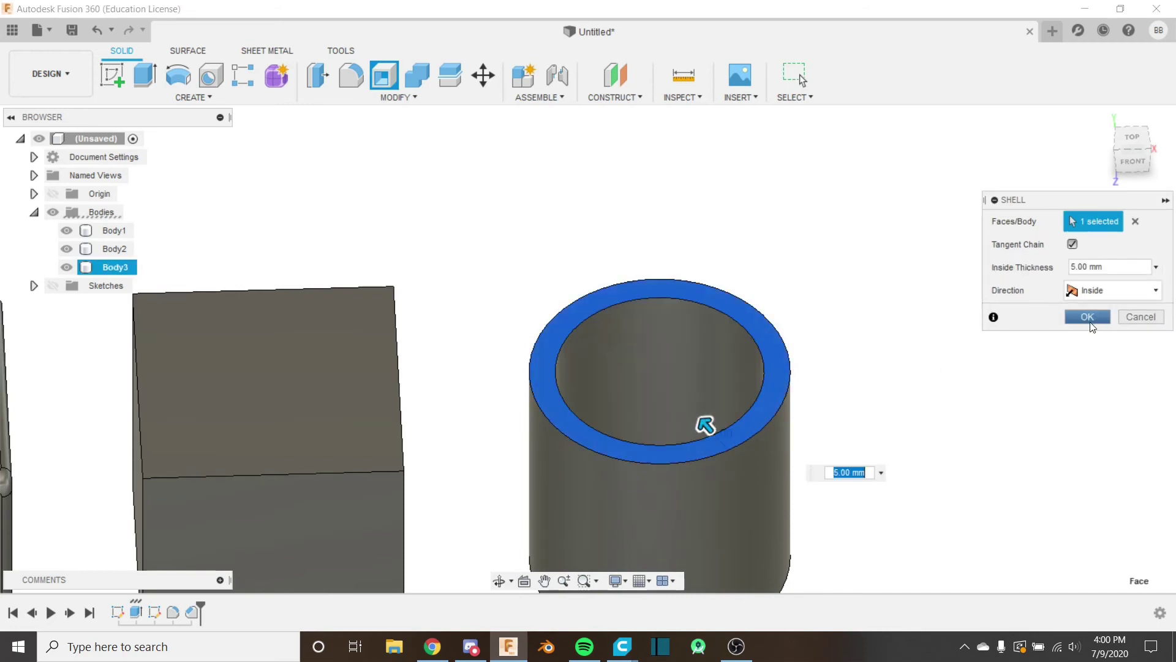
pyautogui.click(1087, 317)
pyautogui.scroll(-2, 644, 381)
pyautogui.keyDown('shift'); pyautogui.moveTo(642, 377); pyautogui.dragTo(466, 202, button='middle'); pyautogui.keyUp('shift')
pyautogui.click(438, 180)
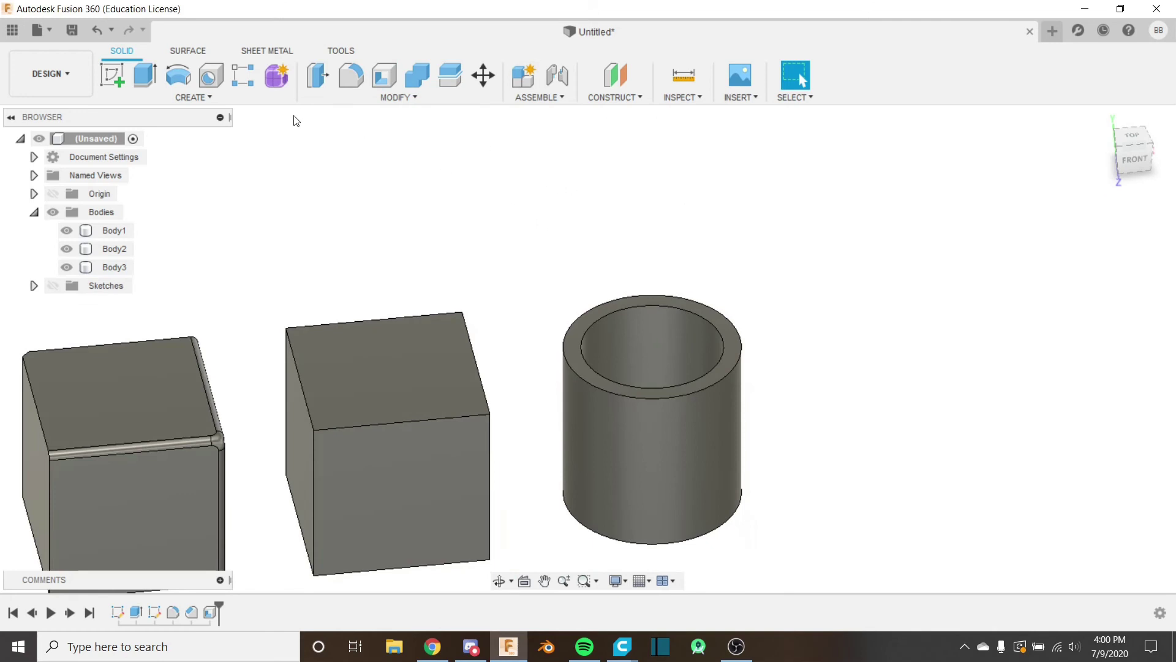
pyautogui.click(626, 321)
pyautogui.press('e')
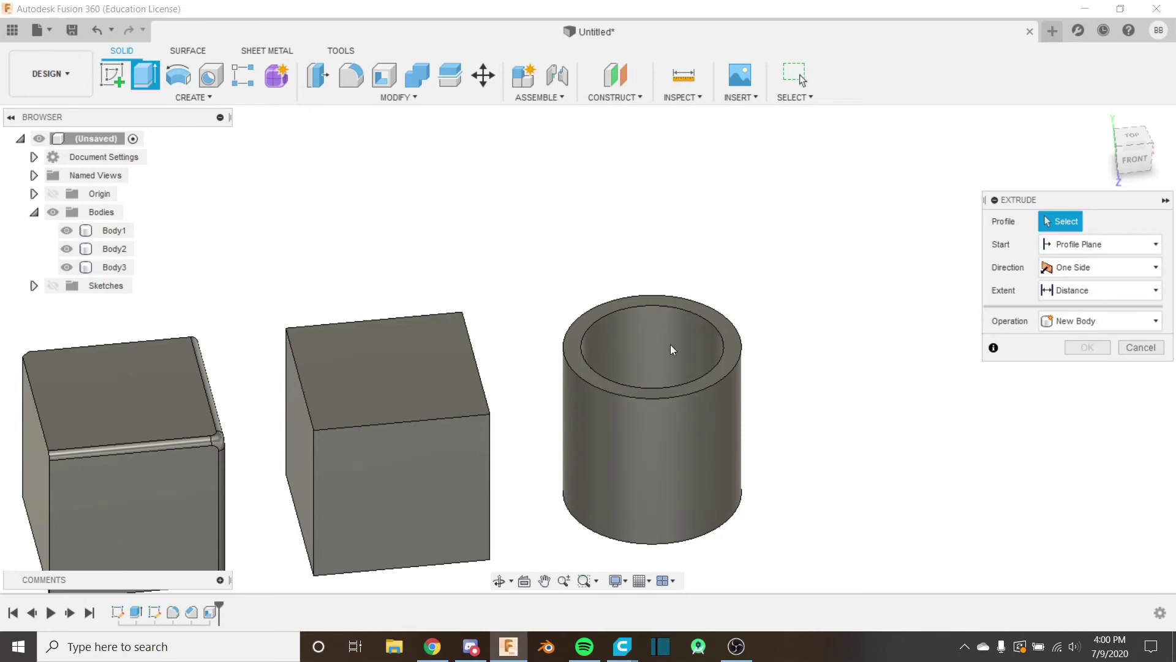
pyautogui.scroll(5, 664, 347)
pyautogui.keyDown('shift'); pyautogui.moveTo(664, 355); pyautogui.dragTo(705, 352, button='middle'); pyautogui.keyUp('shift')
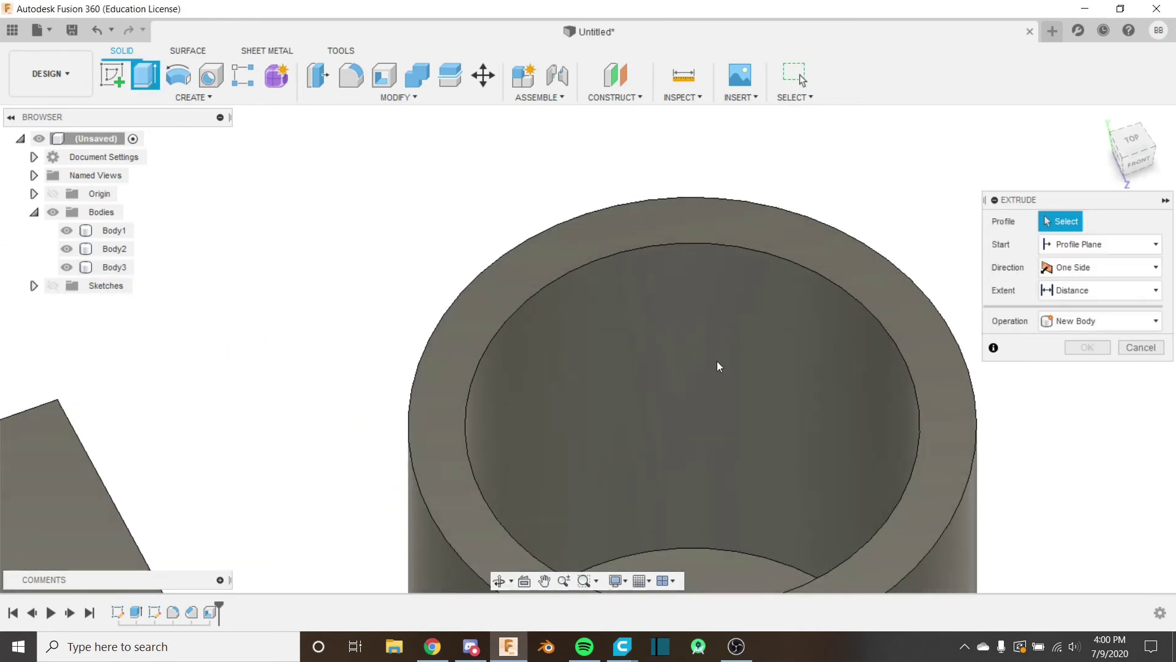
pyautogui.scroll(-2, 708, 351)
pyautogui.keyDown('shift'); pyautogui.moveTo(601, 345); pyautogui.dragTo(640, 363, button='middle'); pyautogui.keyUp('shift')
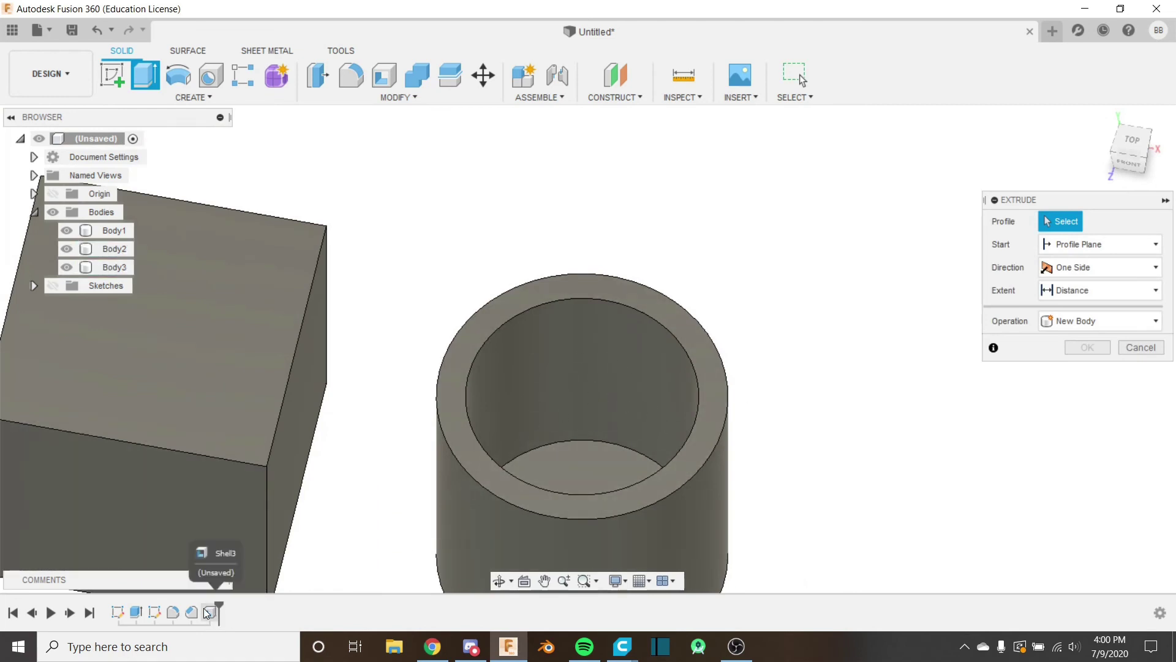
pyautogui.scroll(-3, 590, 375)
pyautogui.keyDown('shift'); pyautogui.moveTo(626, 382); pyautogui.dragTo(761, 329, button='middle'); pyautogui.keyUp('shift')
# Cancel the extrude and start an Offset Face on the cylinder's inner bore face.
pyautogui.click(1133, 348)
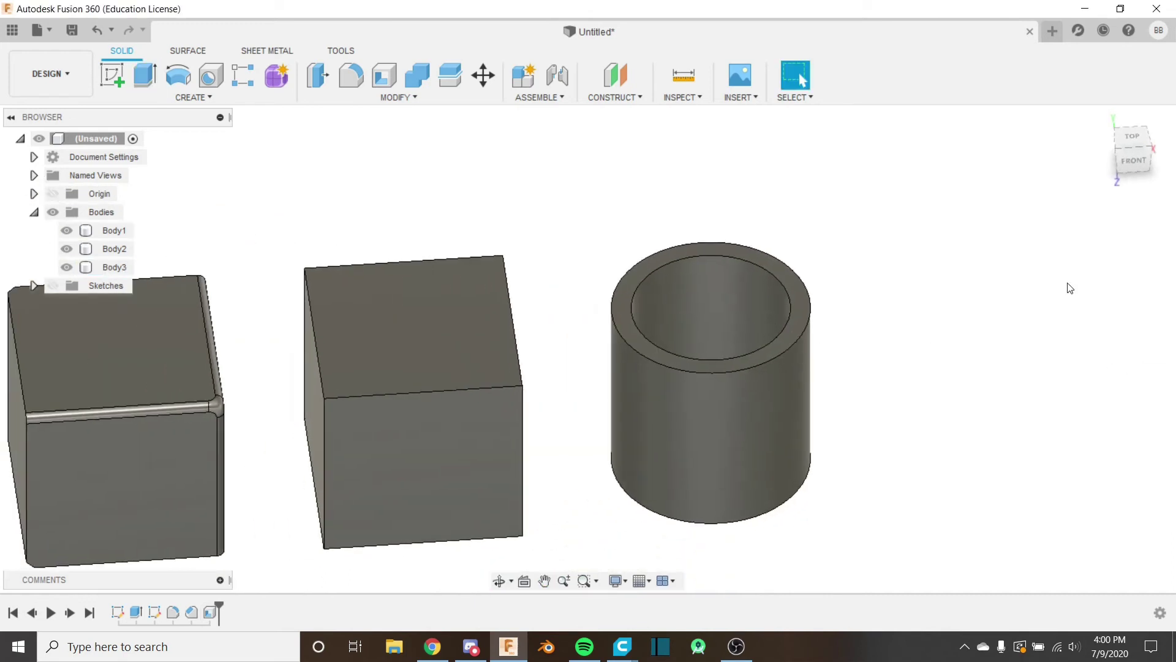
pyautogui.click(397, 97)
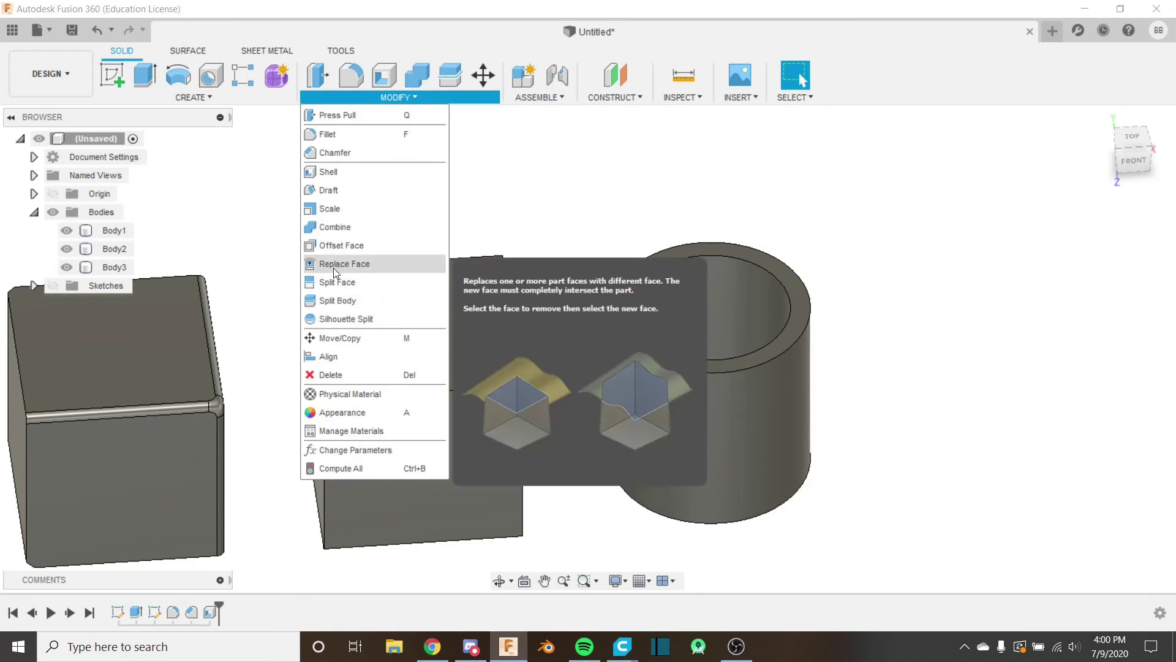
pyautogui.click(349, 247)
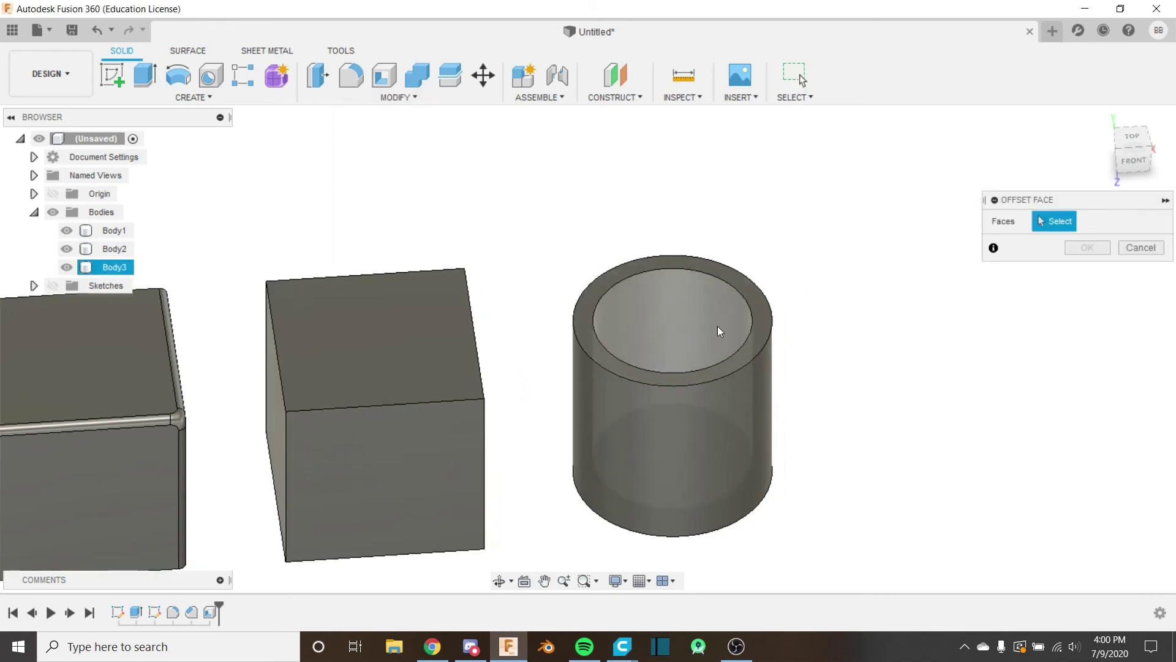
pyautogui.click(705, 328)
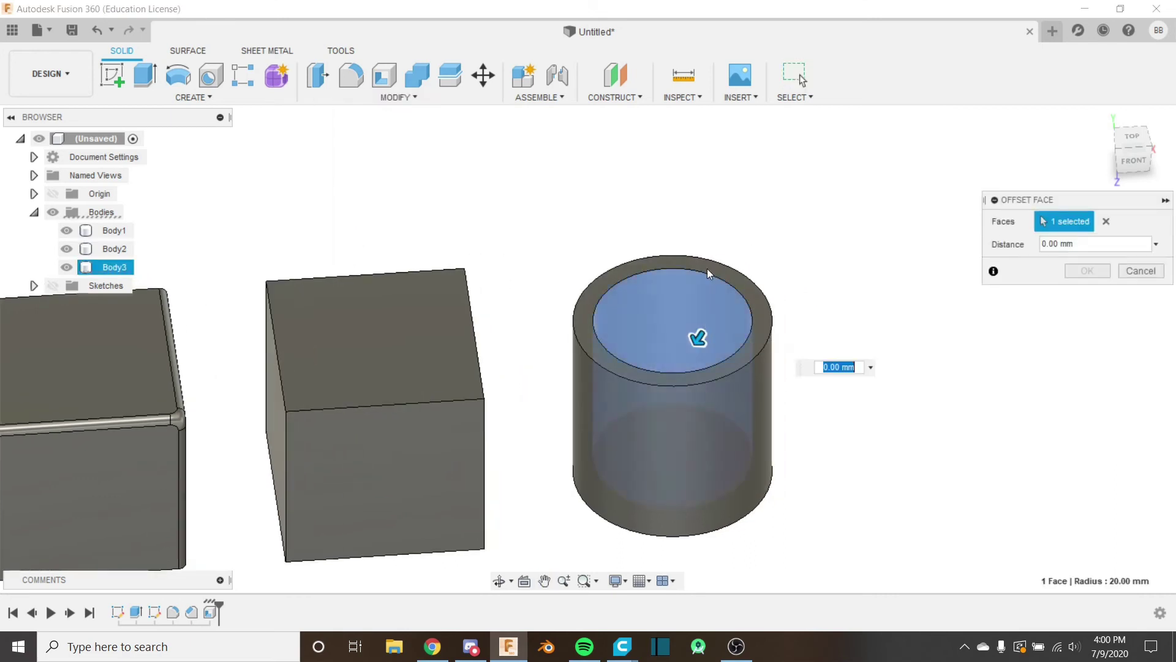
pyautogui.keyDown('shift'); pyautogui.moveTo(696, 335); pyautogui.dragTo(680, 389, button='middle'); pyautogui.keyUp('shift')
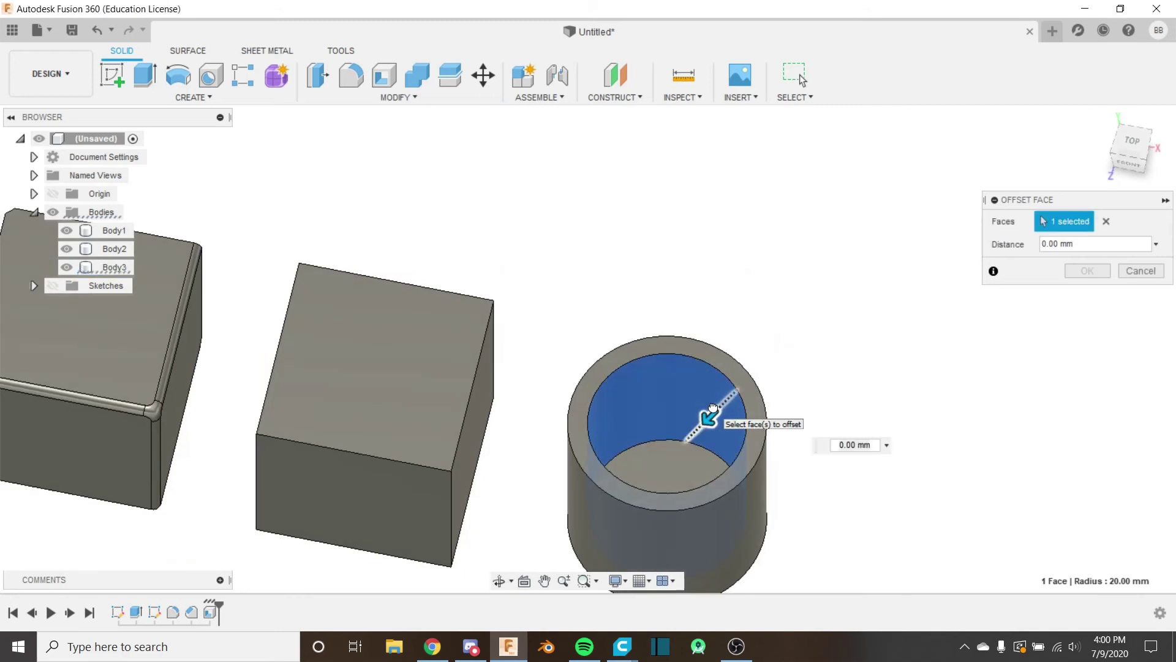
# Push the bore face inward to a 10 mm offset and confirm it.
pyautogui.moveTo(709, 416); pyautogui.dragTo(678, 442)
pyautogui.scroll(3, 677, 443)
pyautogui.moveTo(703, 402); pyautogui.dragTo(679, 413)
pyautogui.scroll(-3, 695, 389)
pyautogui.press('Return')
pyautogui.scroll(3, 698, 414)
pyautogui.keyDown('shift'); pyautogui.moveTo(697, 409); pyautogui.dragTo(622, 331, button='middle'); pyautogui.keyUp('shift')
pyautogui.scroll(-5, 631, 363)
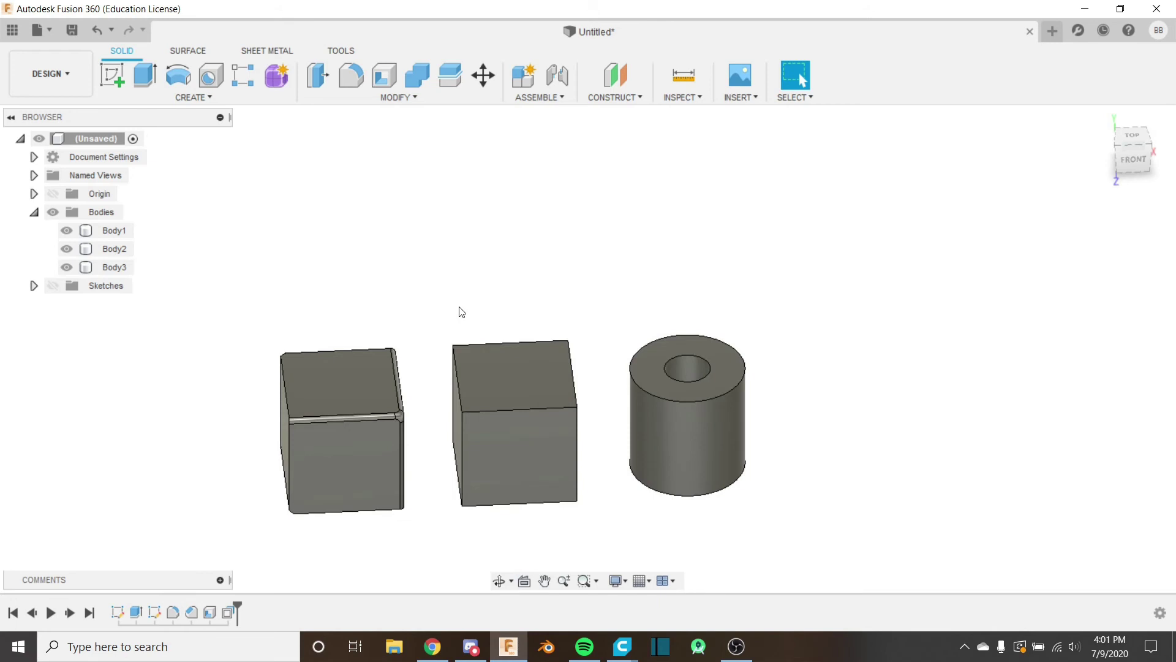
# Open the MODIFY dropdown with all three bodies in view.
pyautogui.click(428, 96)
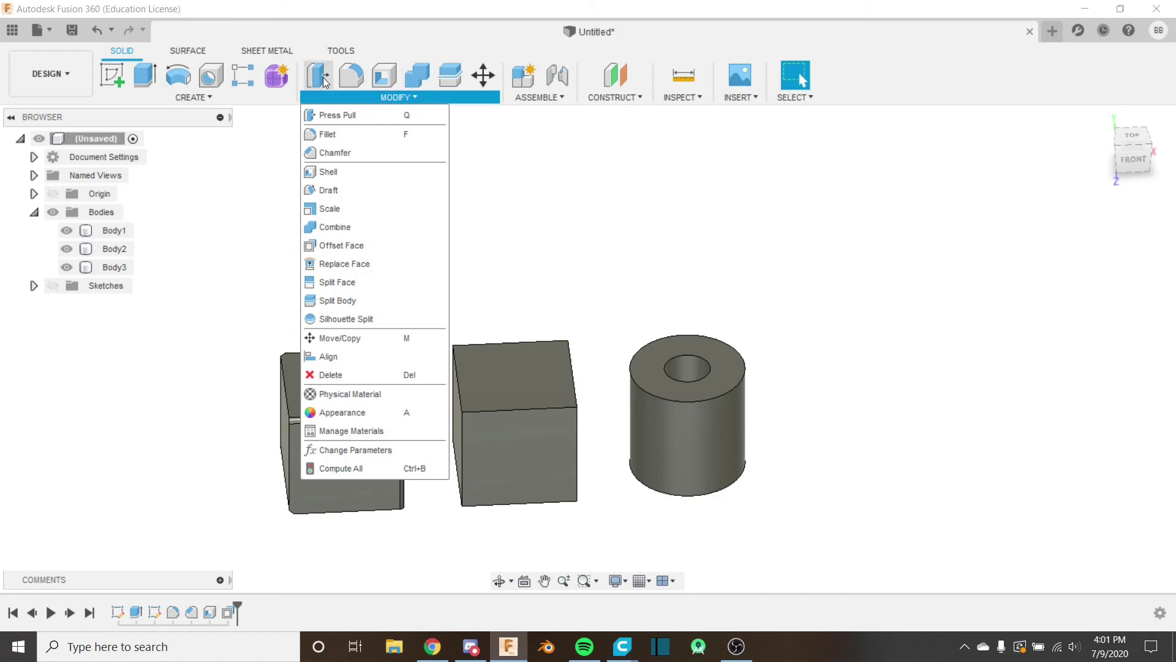
# Start Press Pull from the Modify tools.
pyautogui.click(407, 114)
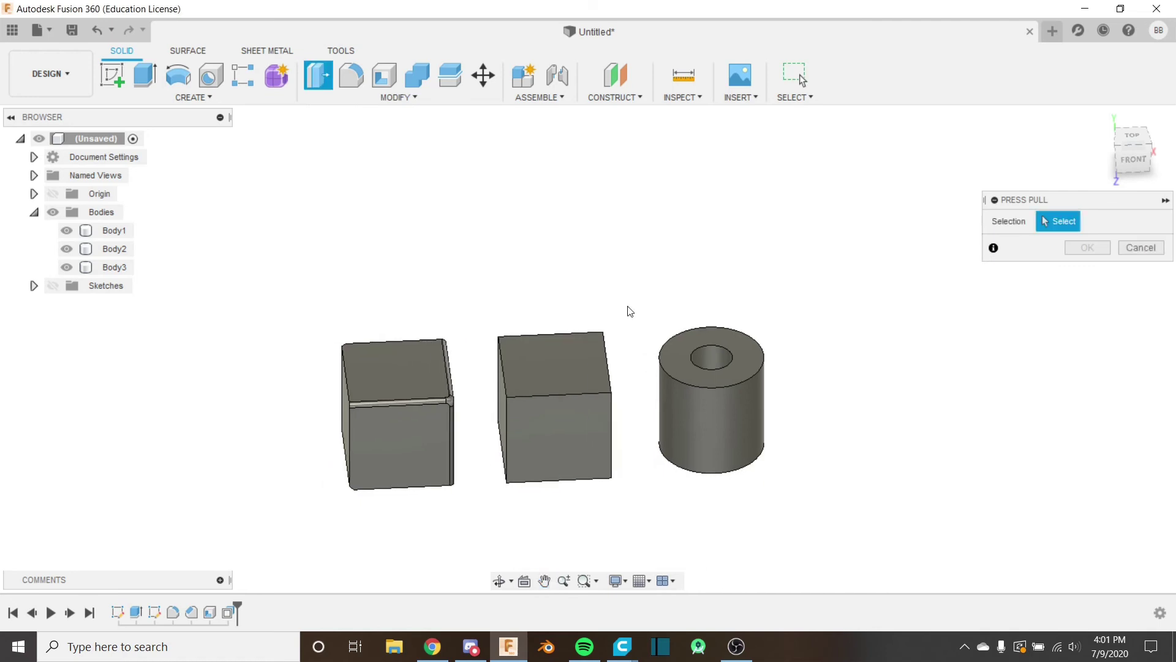
pyautogui.click(382, 99)
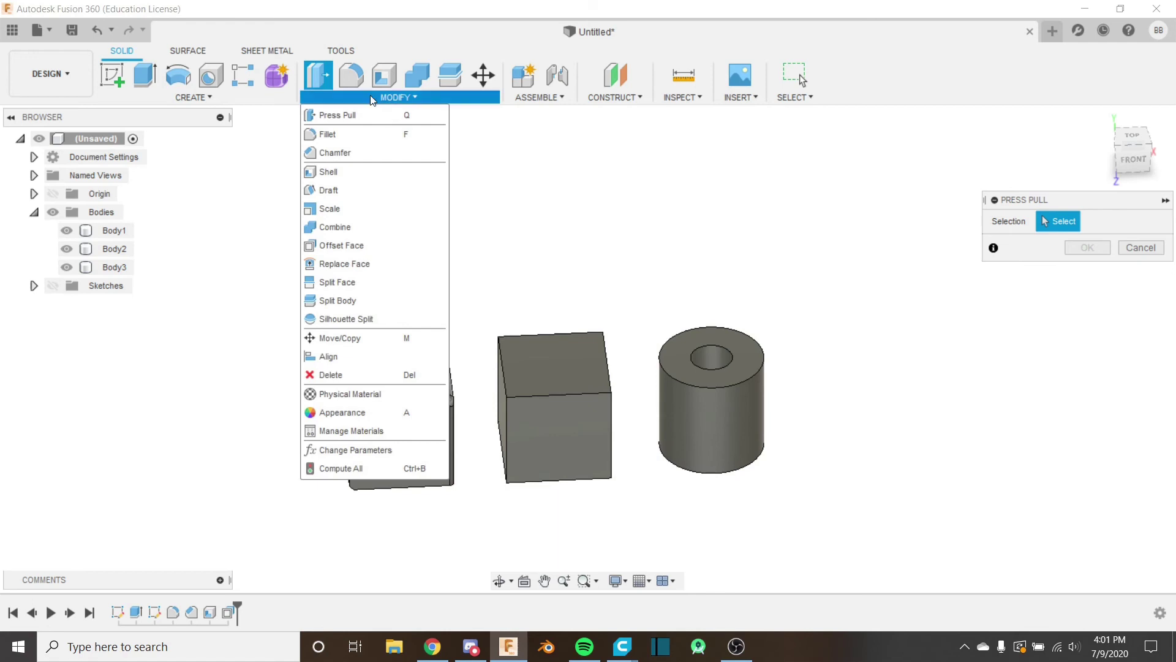
pyautogui.click(372, 100)
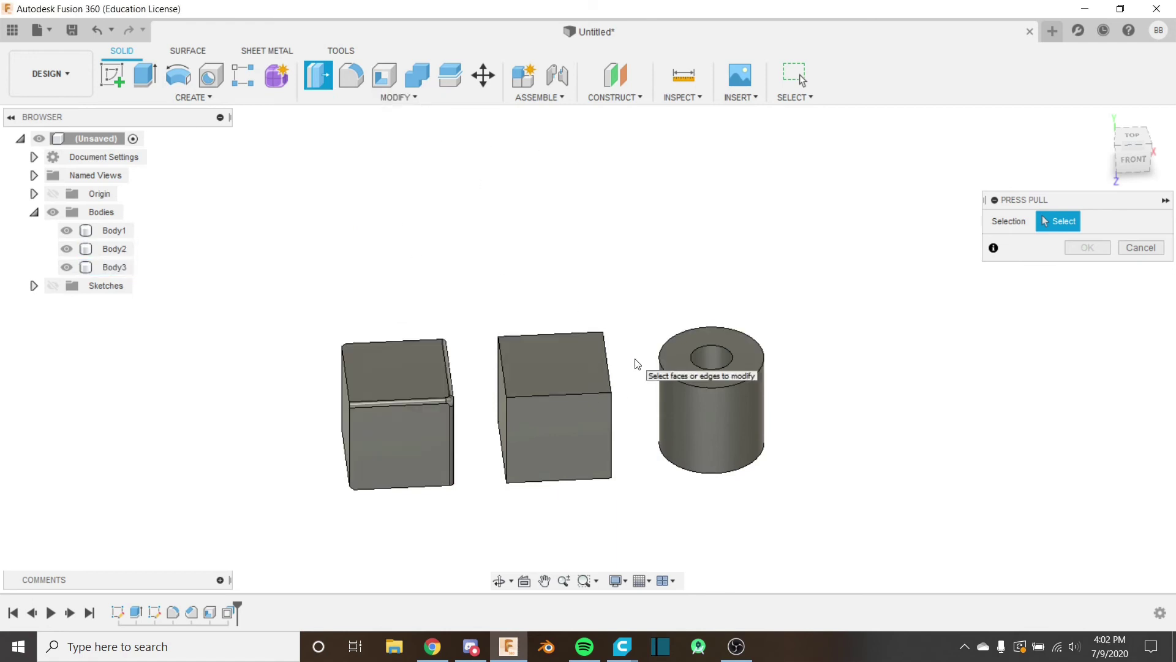
# Select the cylinder's inner bore face, previewing a 10.00 mm Offset Face.
pyautogui.scroll(3, 674, 356)
pyautogui.moveTo(443, 425); pyautogui.dragTo(432, 380, button='middle')
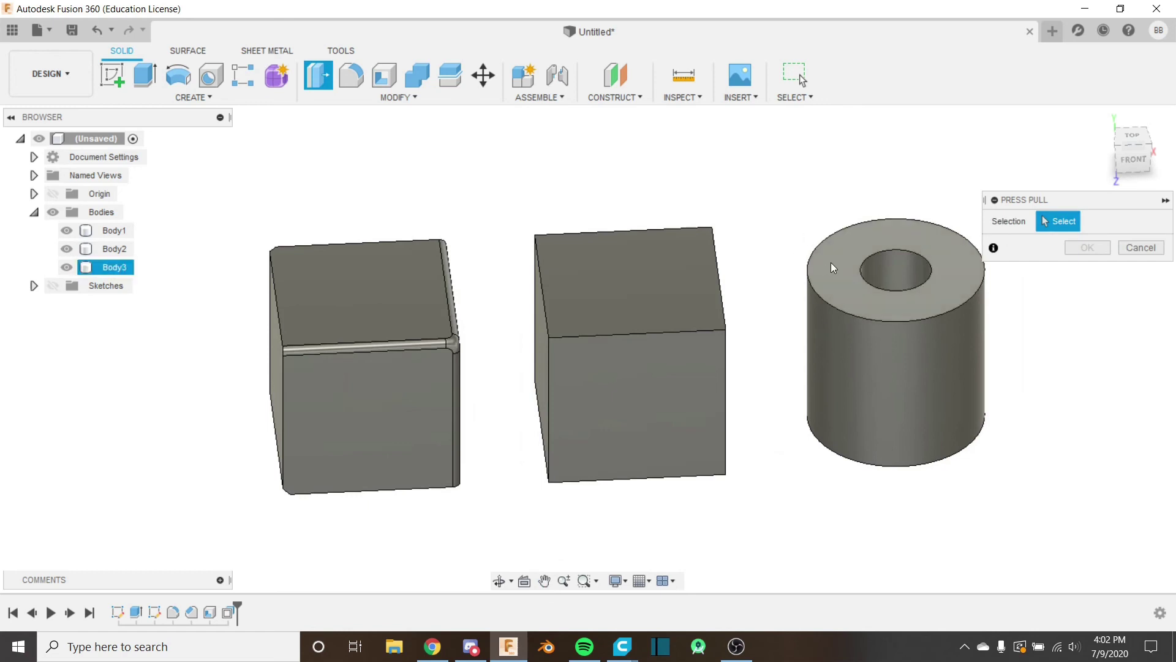
pyautogui.moveTo(705, 221); pyautogui.dragTo(476, 227, button='middle')
pyautogui.moveTo(442, 297); pyautogui.dragTo(522, 283, button='middle')
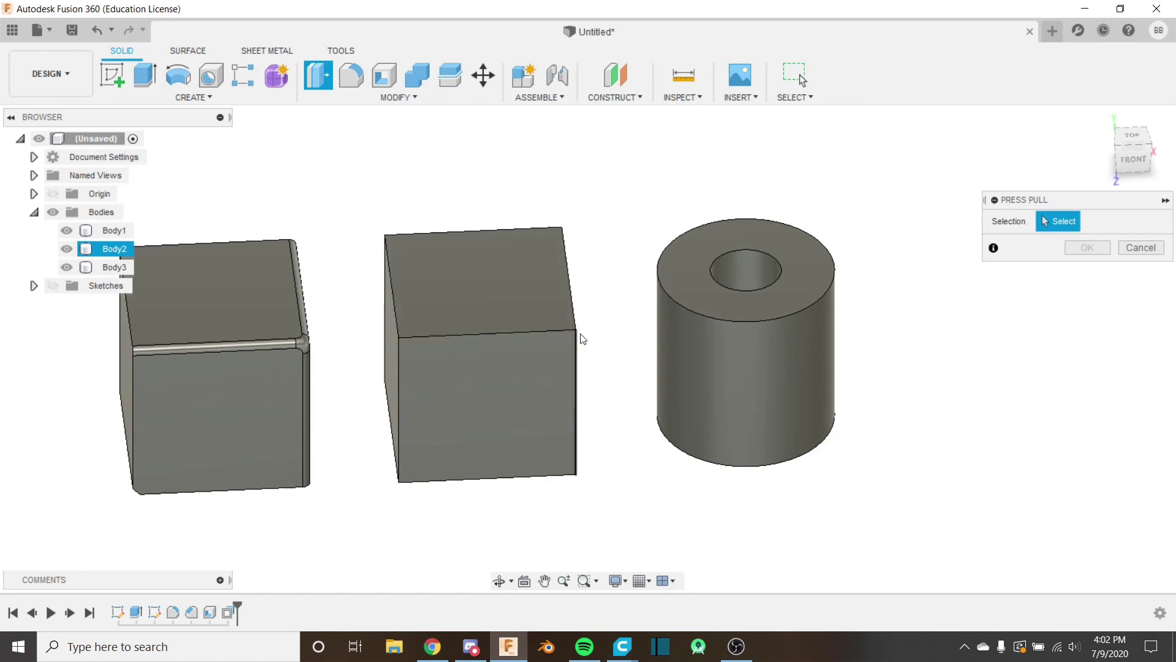
pyautogui.scroll(-3, 561, 332)
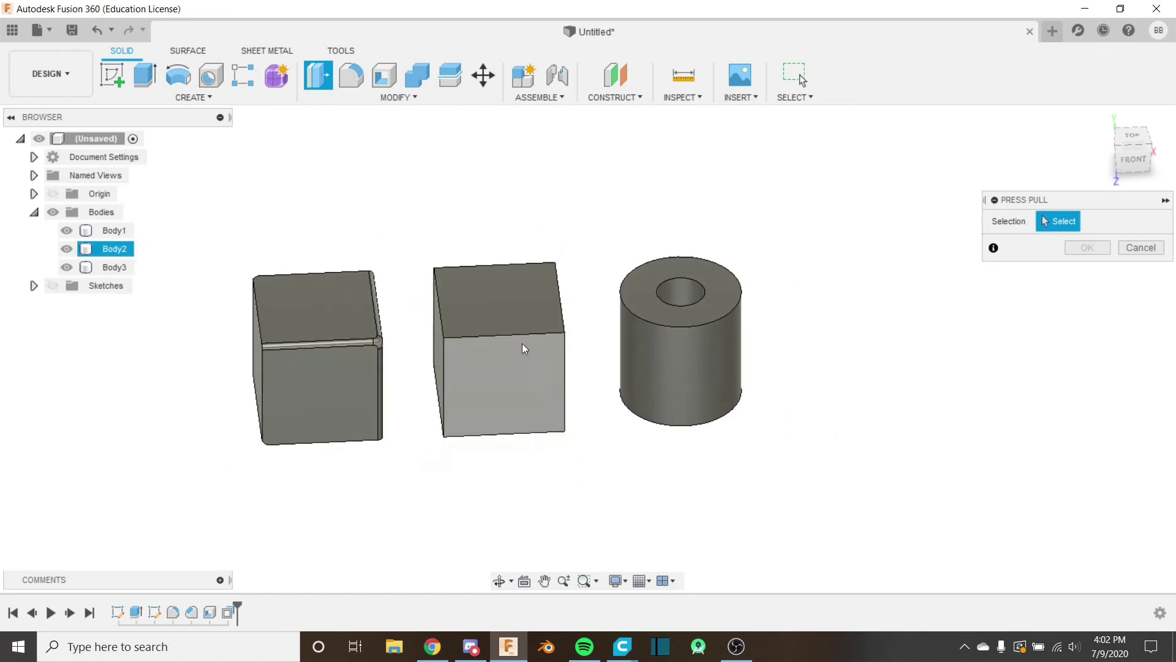
pyautogui.moveTo(508, 346); pyautogui.dragTo(610, 352, button='middle')
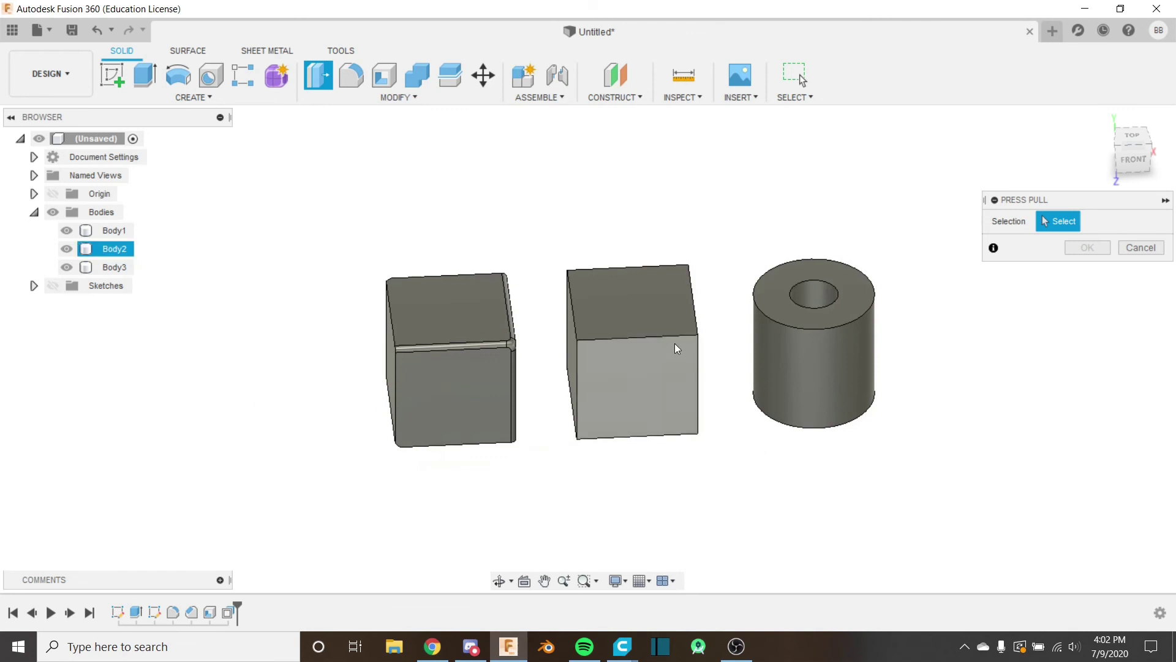
pyautogui.scroll(5, 541, 315)
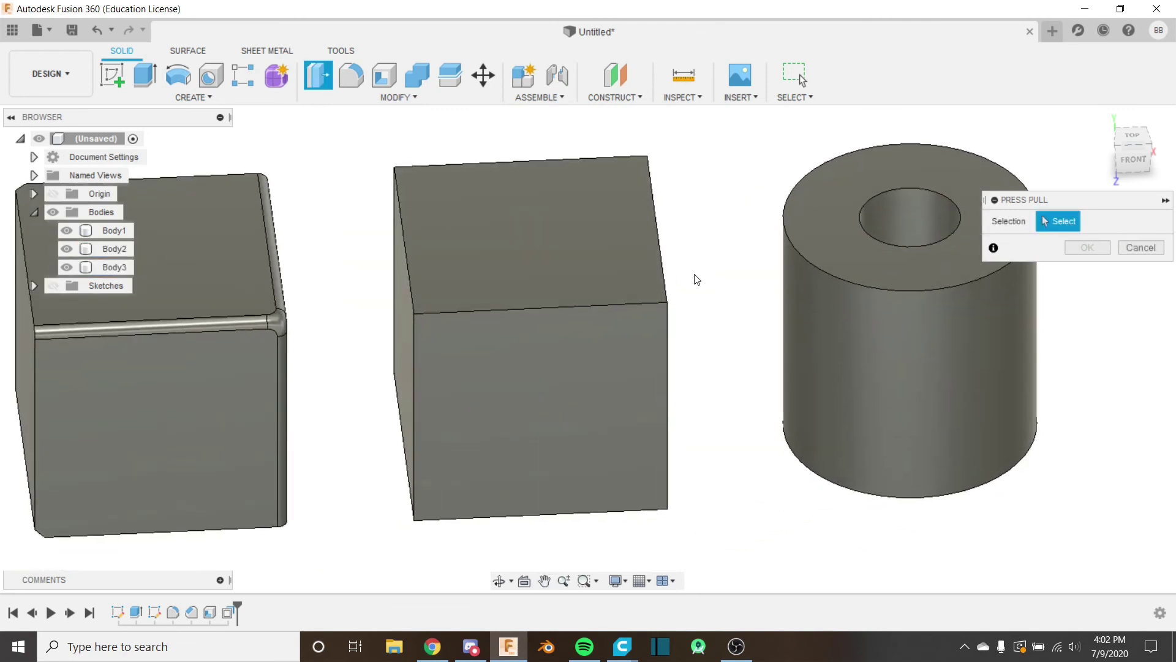
pyautogui.moveTo(811, 259); pyautogui.dragTo(545, 392, button='middle')
pyautogui.click(807, 261)
pyautogui.scroll(4, 818, 321)
# Check the Offset Type choices, drag the bore offset to 5.00 mm, then cancel it.
pyautogui.scroll(3, 649, 315)
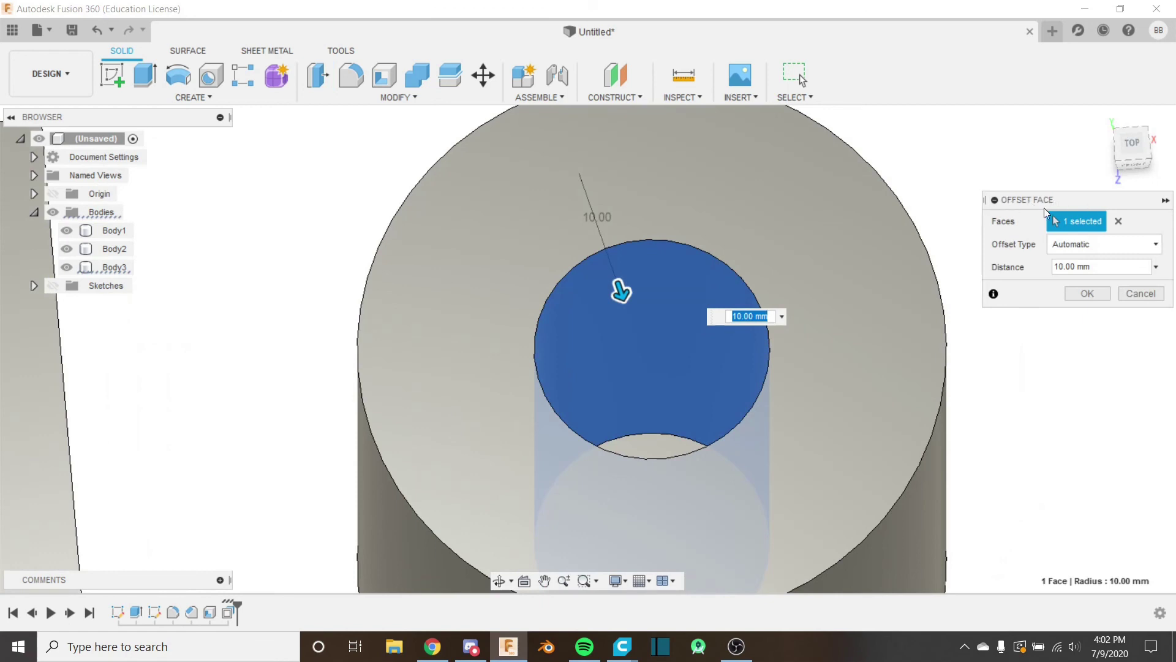
pyautogui.click(1098, 236)
pyautogui.click(1098, 236)
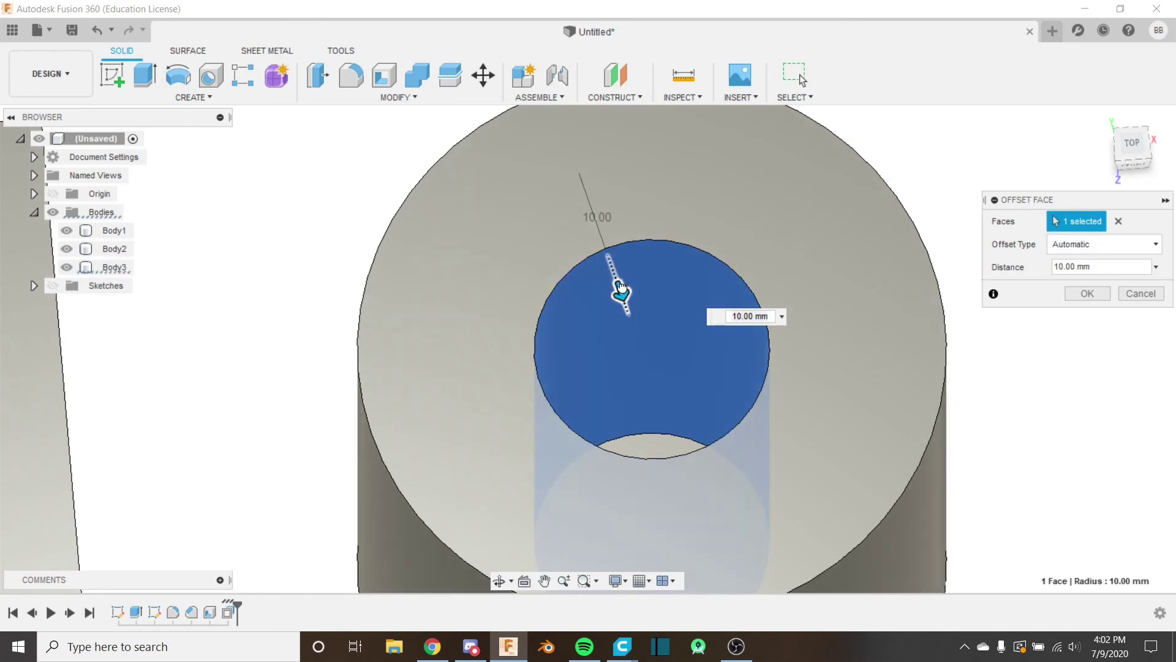
pyautogui.moveTo(621, 287); pyautogui.dragTo(603, 239)
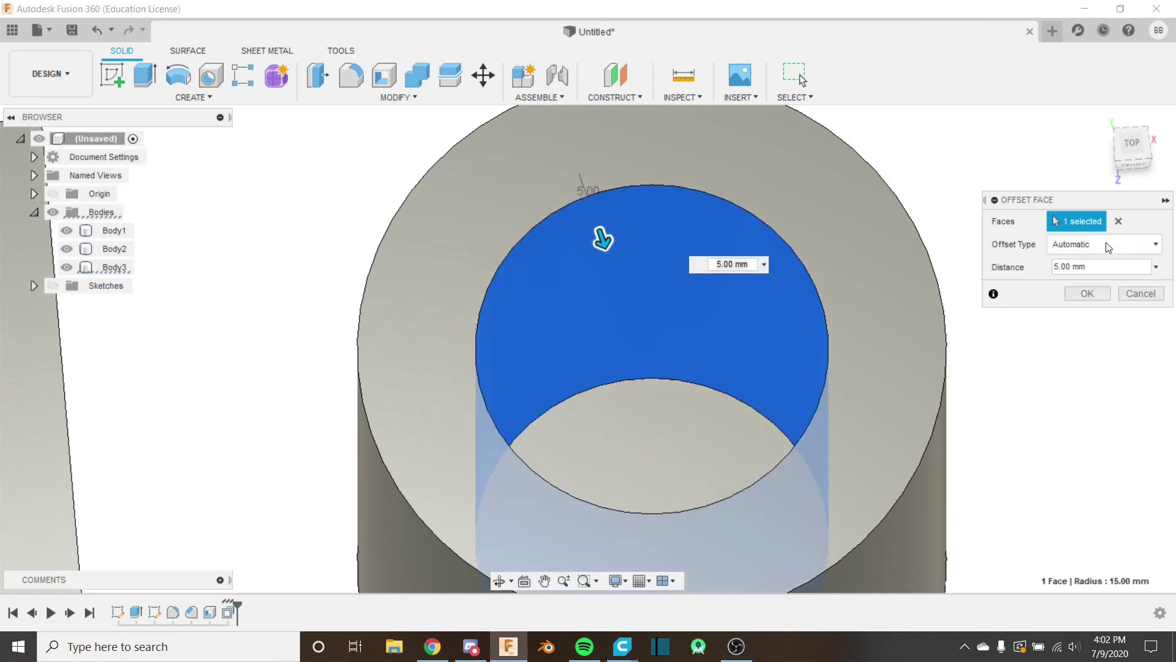
pyautogui.click(1141, 294)
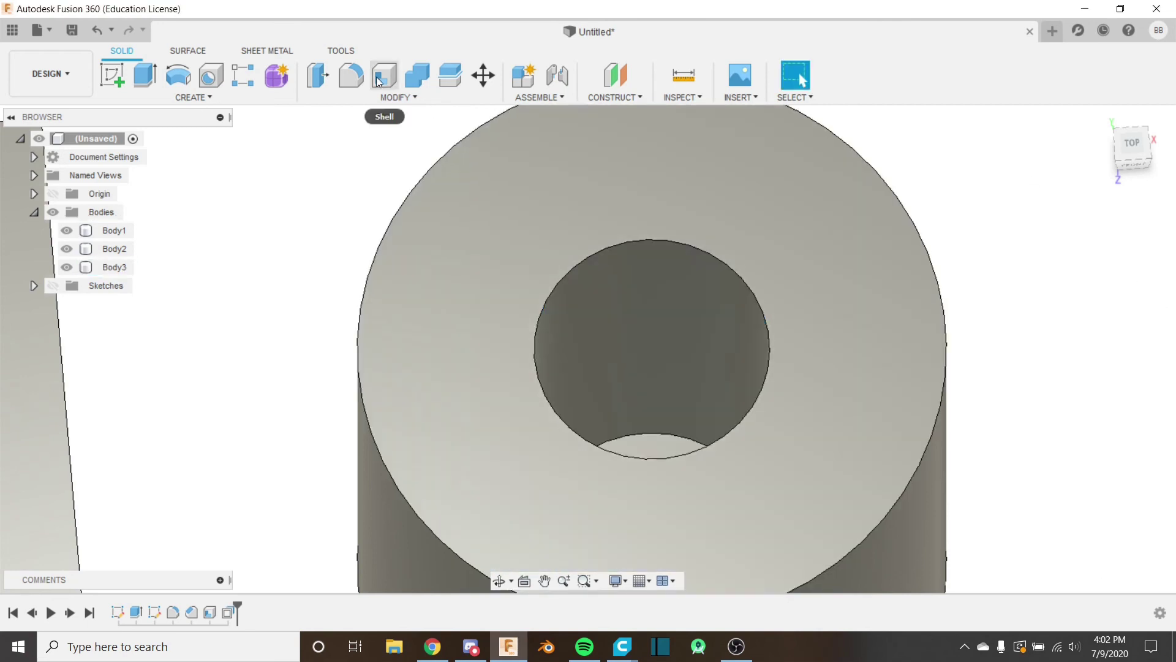
pyautogui.click(397, 97)
pyautogui.click(389, 113)
pyautogui.scroll(-3, 552, 355)
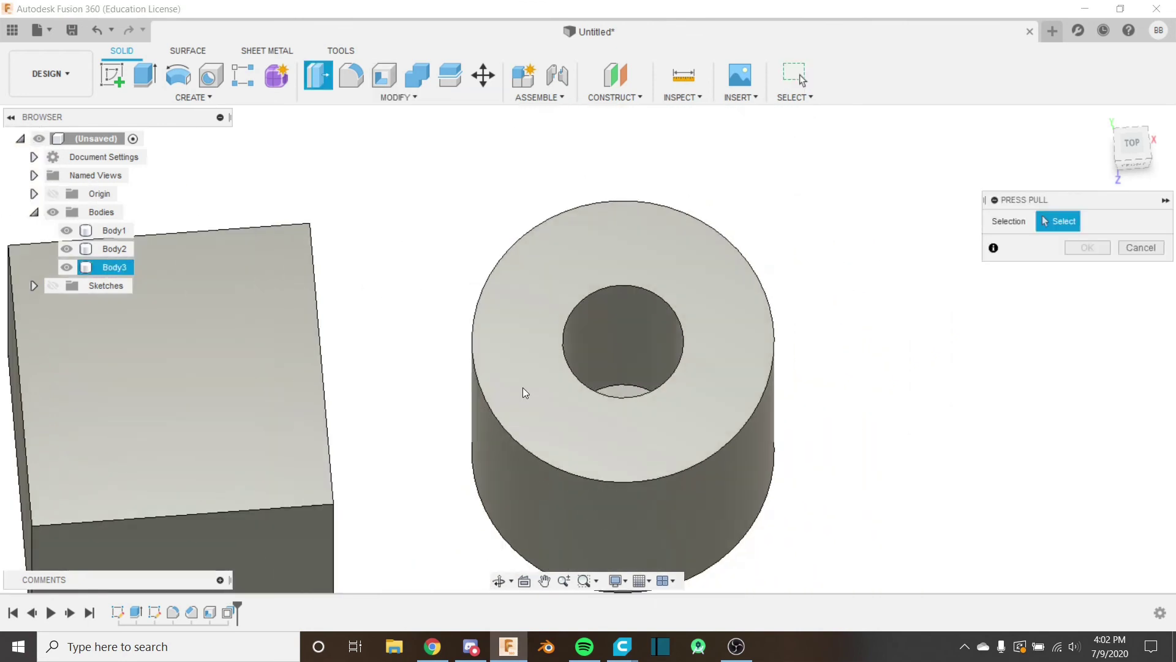
pyautogui.click(521, 395)
pyautogui.scroll(-3, 521, 251)
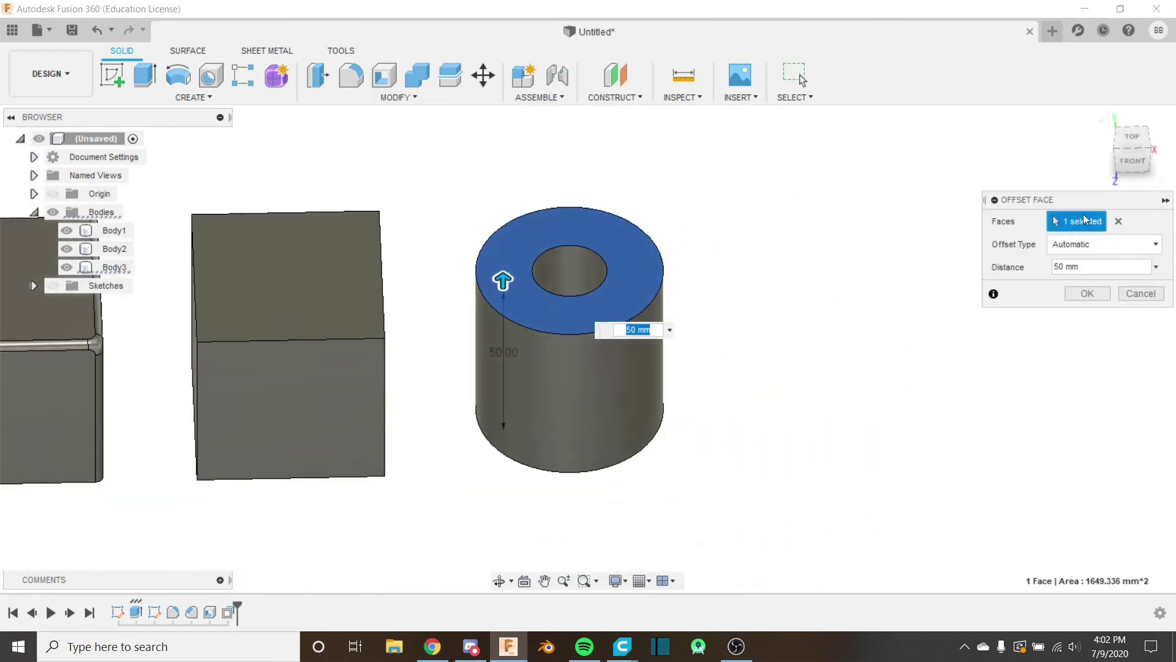
pyautogui.scroll(5, 686, 345)
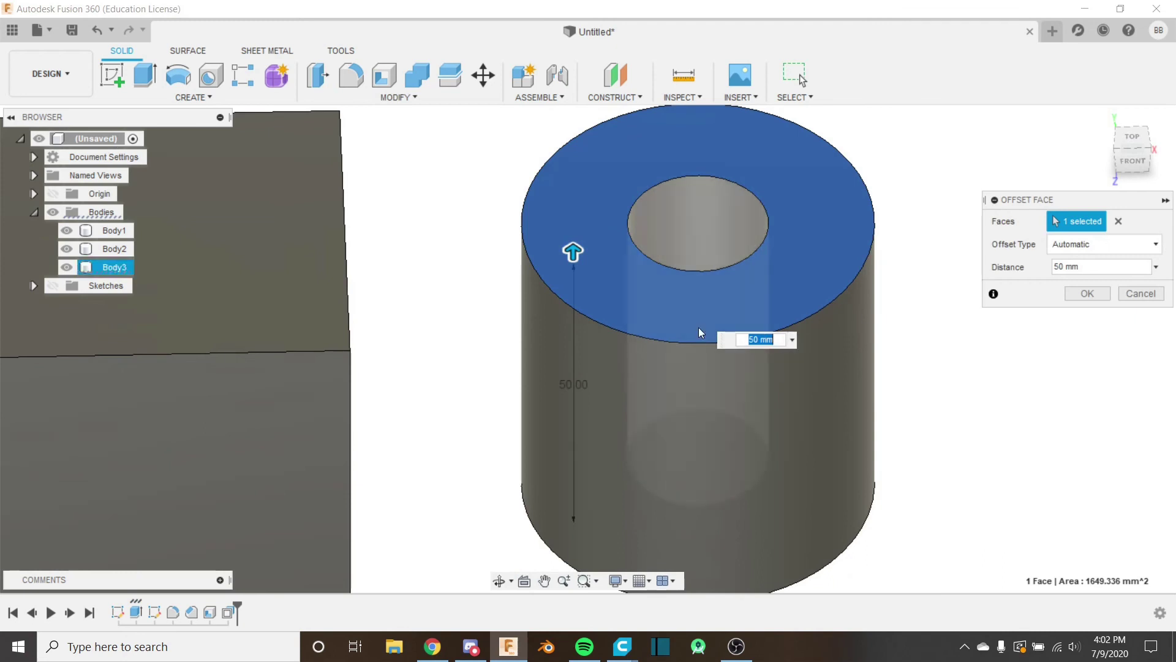
pyautogui.scroll(-4, 658, 333)
pyautogui.scroll(2, 704, 310)
pyautogui.moveTo(706, 306)
pyautogui.mouseDown()
pyautogui.moveTo(717, 253)
pyautogui.moveTo(698, 319)
pyautogui.mouseUp()
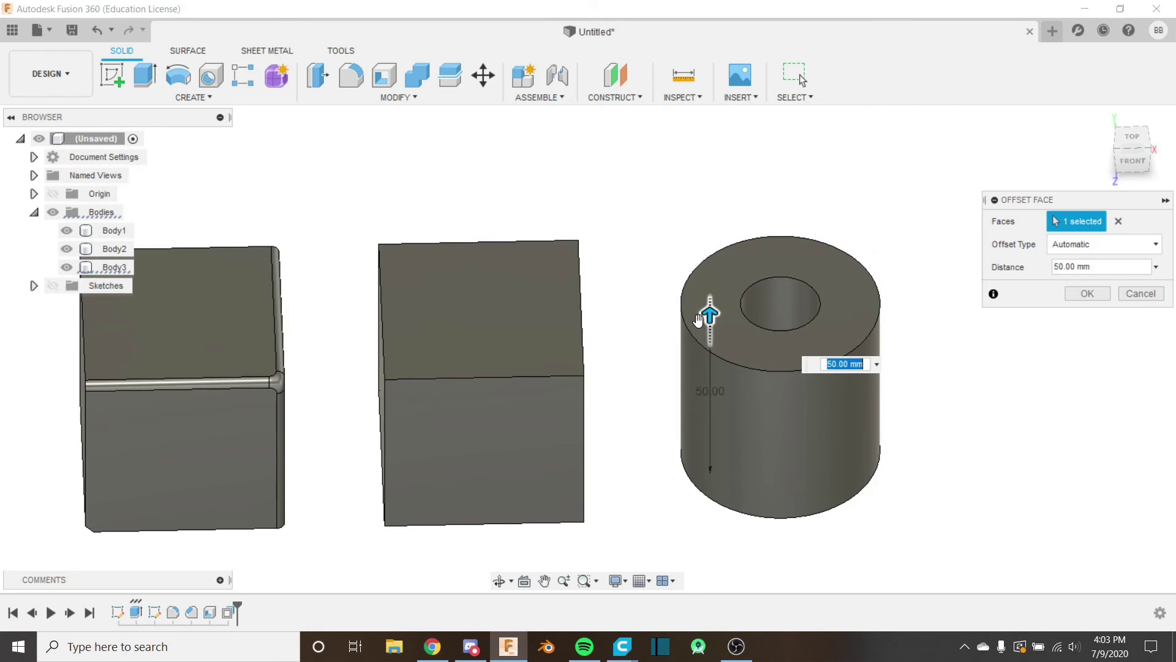
pyautogui.click(1107, 248)
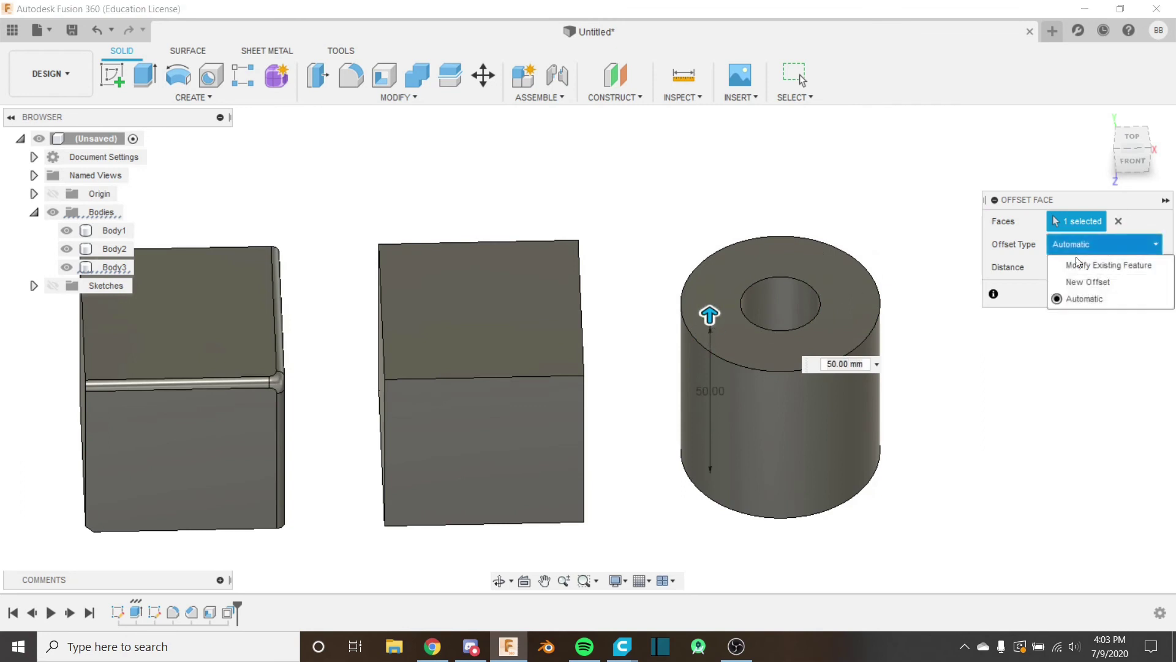
pyautogui.click(1107, 280)
pyautogui.moveTo(710, 314); pyautogui.dragTo(710, 352)
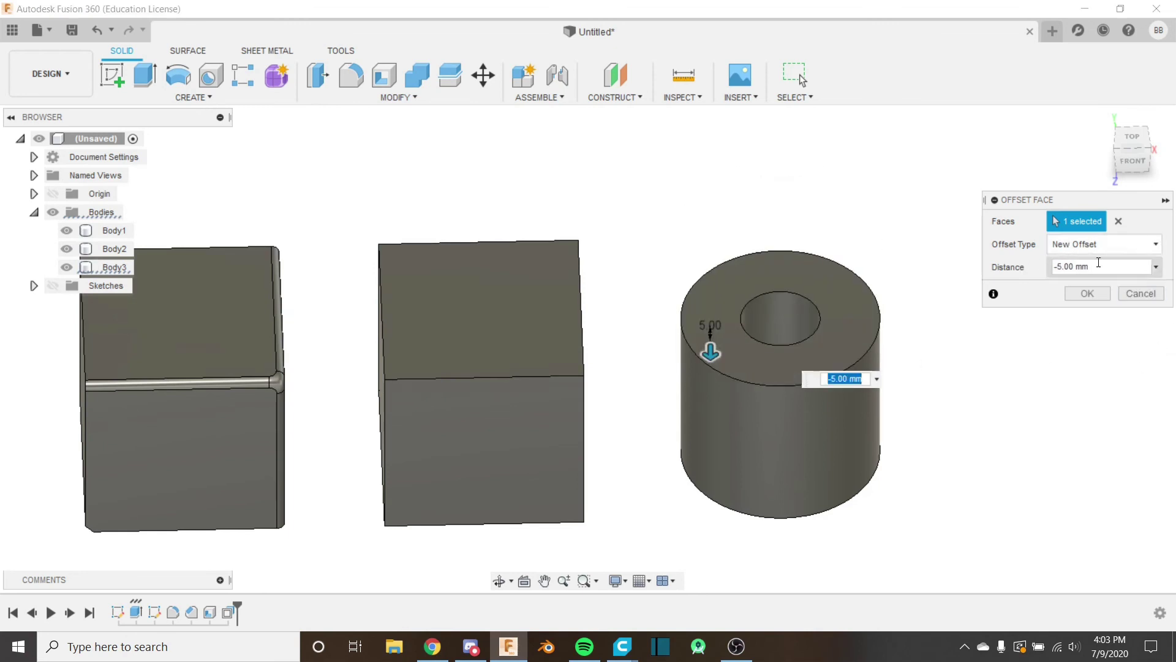
pyautogui.click(1140, 293)
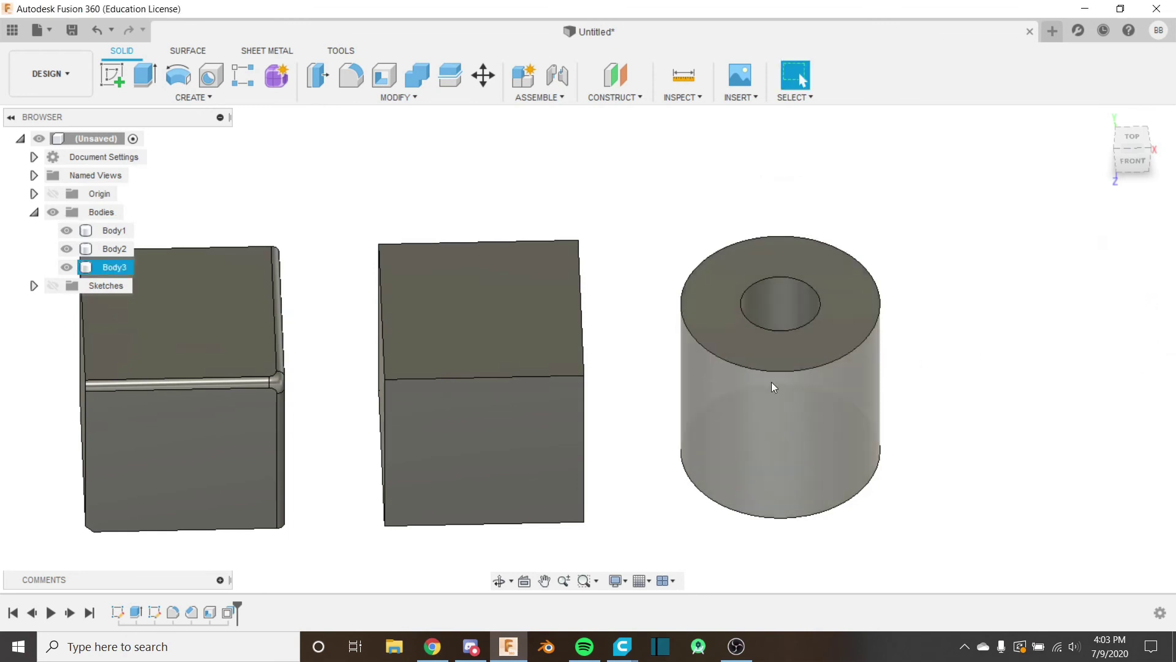
pyautogui.click(458, 95)
pyautogui.click(416, 111)
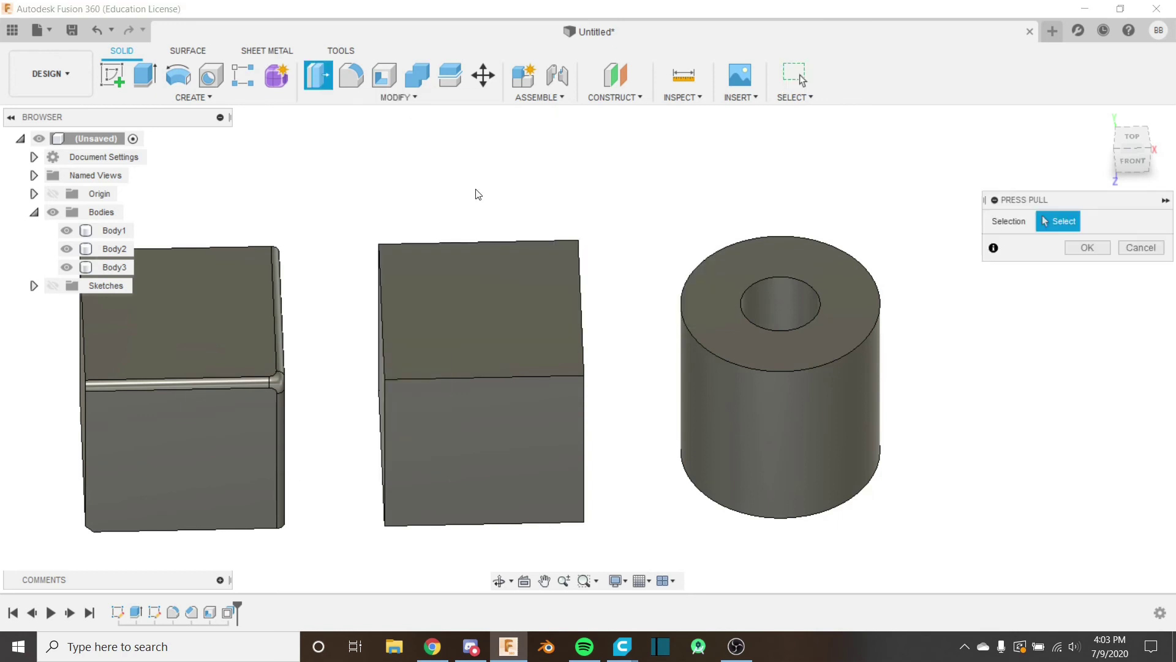
pyautogui.click(560, 376)
pyautogui.click(585, 398)
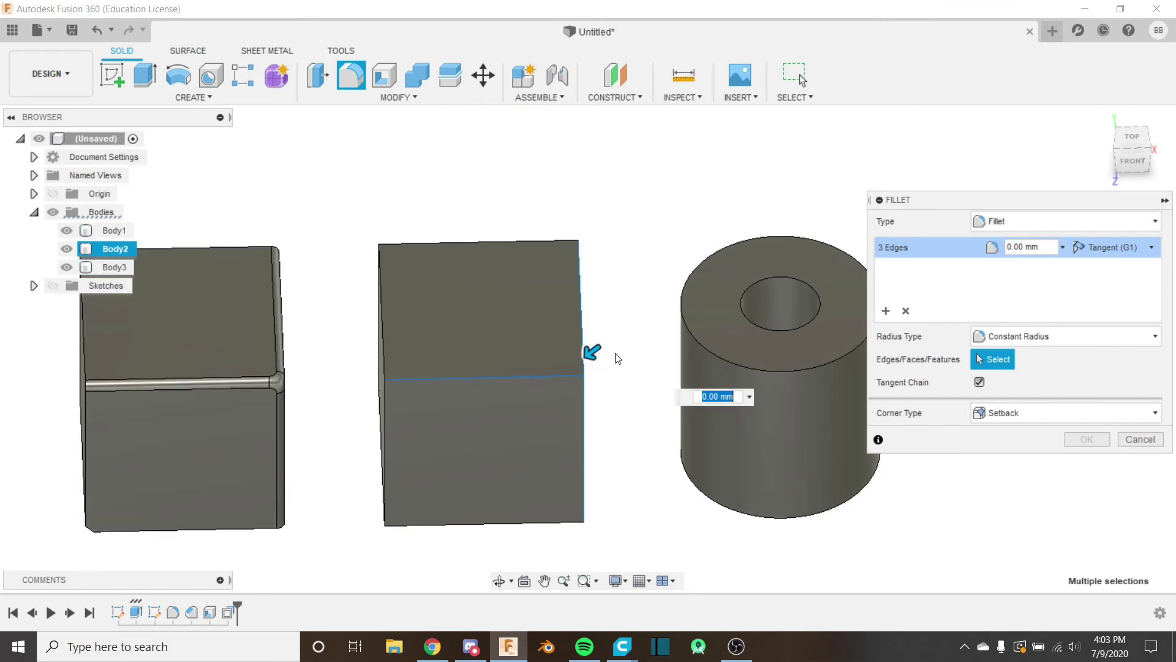
pyautogui.moveTo(593, 352)
pyautogui.mouseDown()
pyautogui.moveTo(586, 362)
pyautogui.moveTo(606, 355)
pyautogui.moveTo(594, 357)
pyautogui.mouseUp()
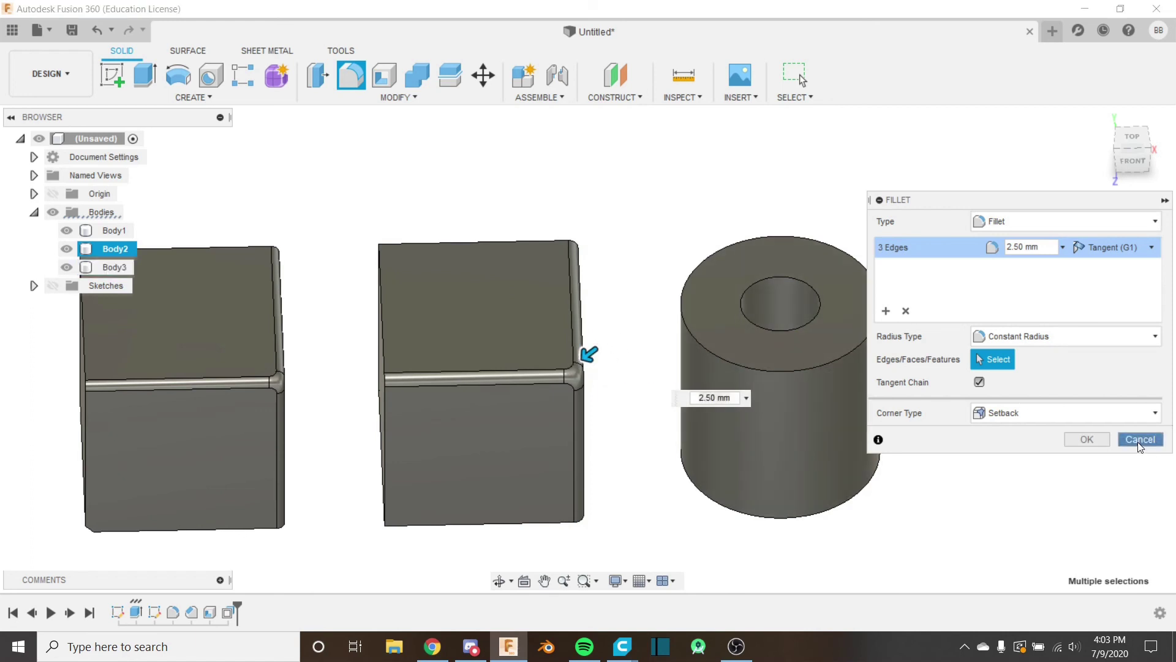
pyautogui.press('Escape')
pyautogui.click(474, 100)
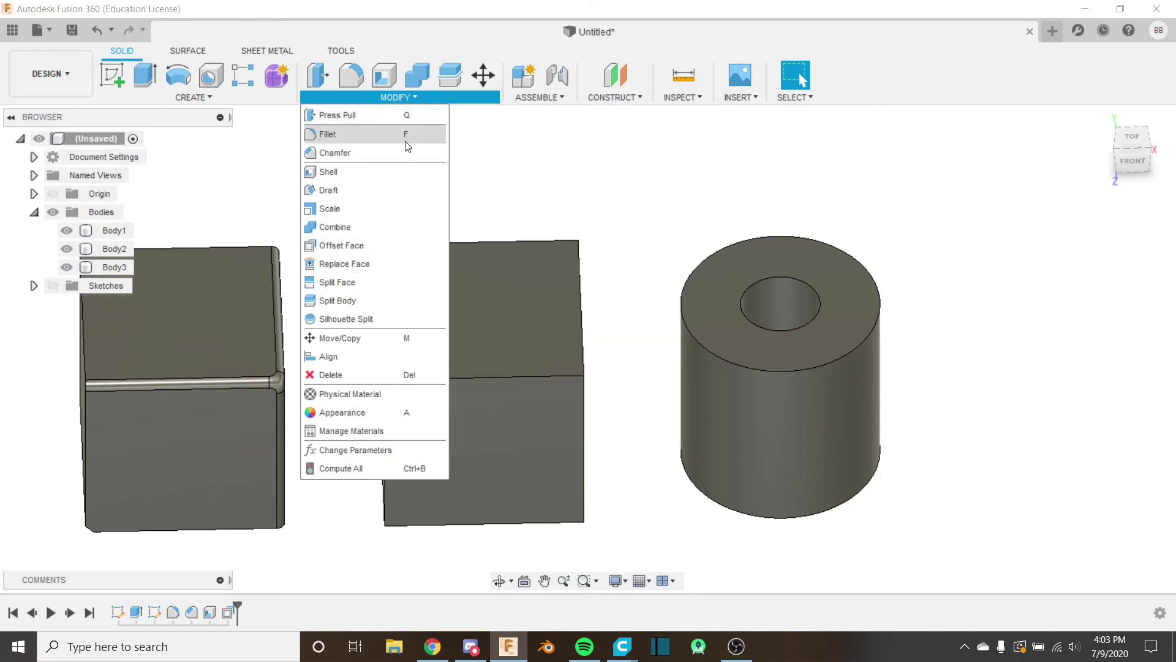
pyautogui.click(614, 198)
pyautogui.scroll(-2, 519, 258)
pyautogui.moveTo(443, 249); pyautogui.dragTo(514, 247, button='middle')
pyautogui.press('Escape')
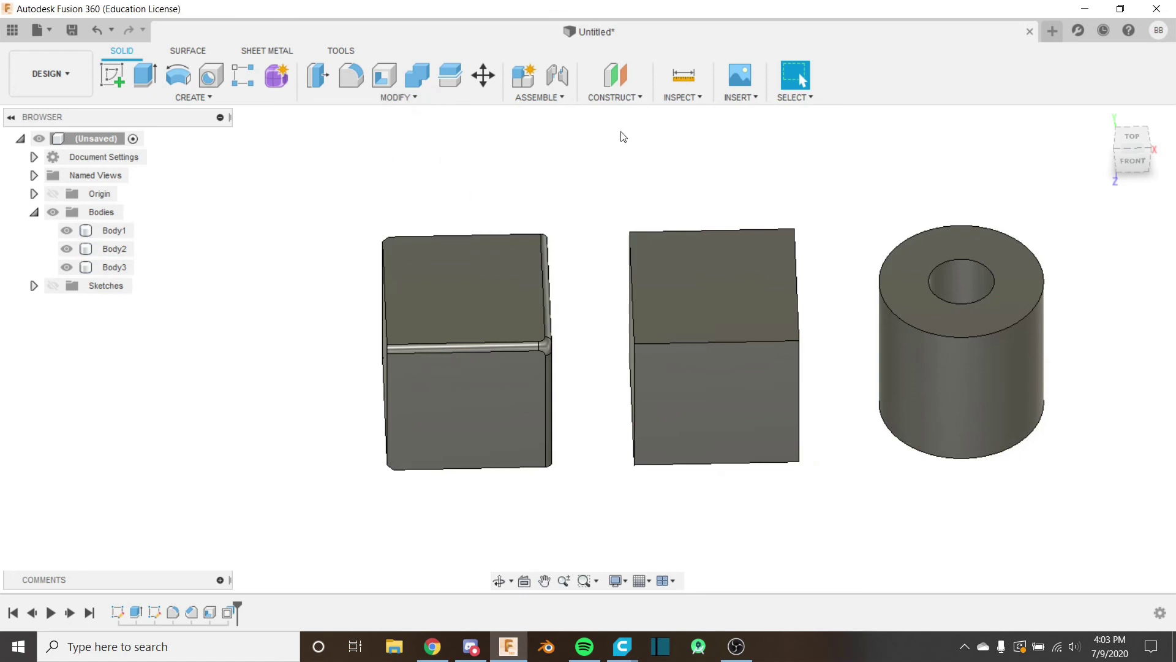
# Show the hidden sketches and bring the rectangle sketch into view.
pyautogui.click(54, 286)
pyautogui.moveTo(206, 396); pyautogui.dragTo(343, 376, button='middle')
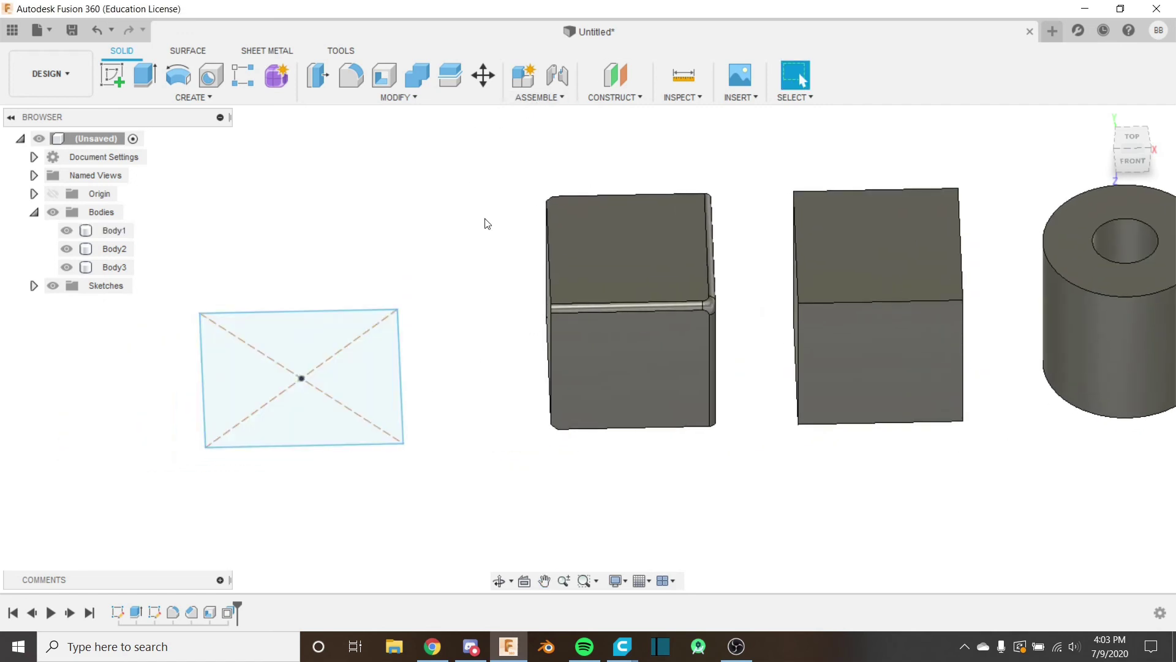
pyautogui.click(457, 93)
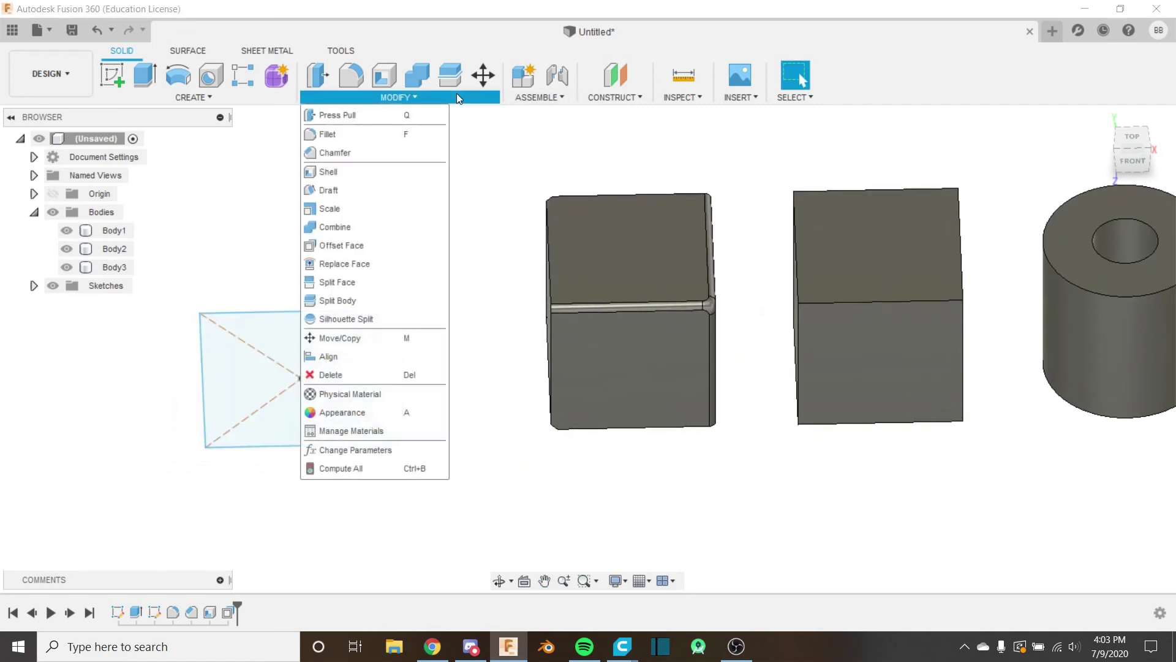
pyautogui.click(459, 98)
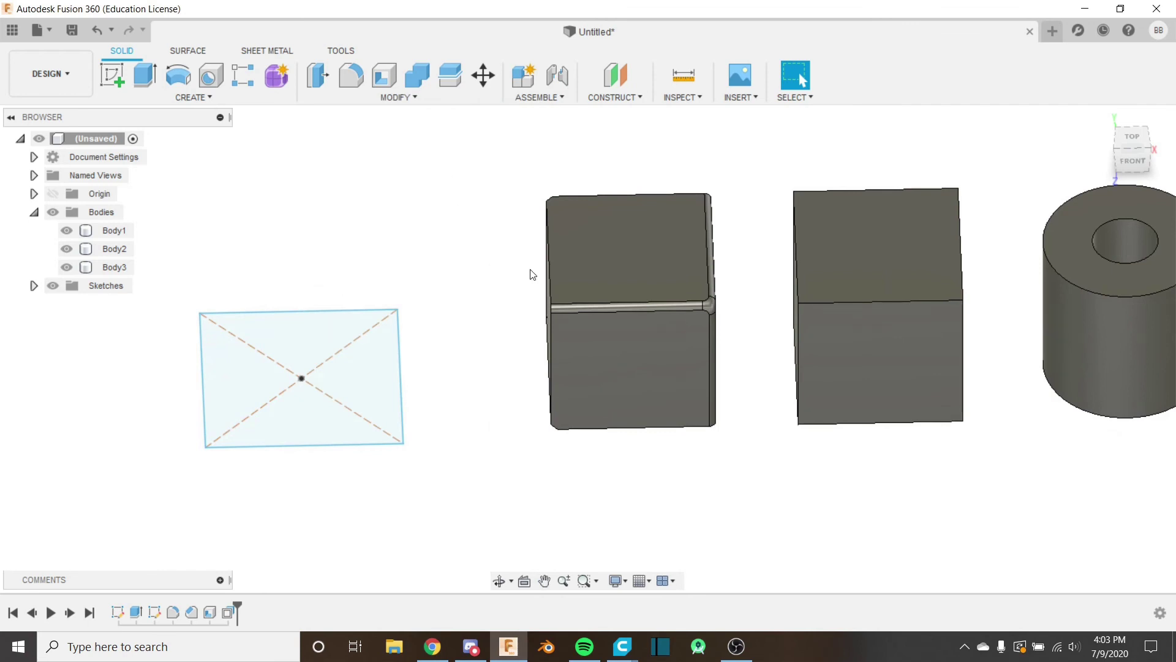
pyautogui.click(423, 98)
pyautogui.click(498, 176)
# Press Pull the rectangle profile 30 mm as a new body with a 30° taper.
pyautogui.press('q')
pyautogui.click(378, 360)
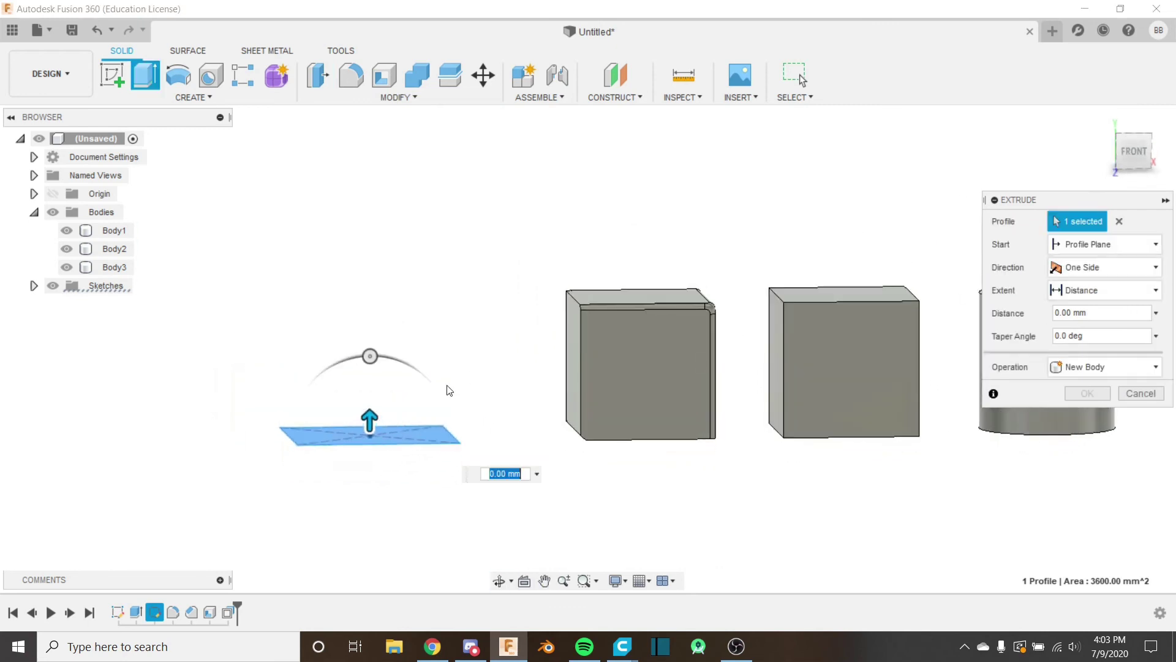
pyautogui.write('30')
pyautogui.press('Tab')
pyautogui.write('5')
pyautogui.moveTo(406, 279); pyautogui.dragTo(410, 285)
pyautogui.keyDown('shift'); pyautogui.moveTo(404, 354); pyautogui.dragTo(554, 318, button='middle'); pyautogui.keyUp('shift')
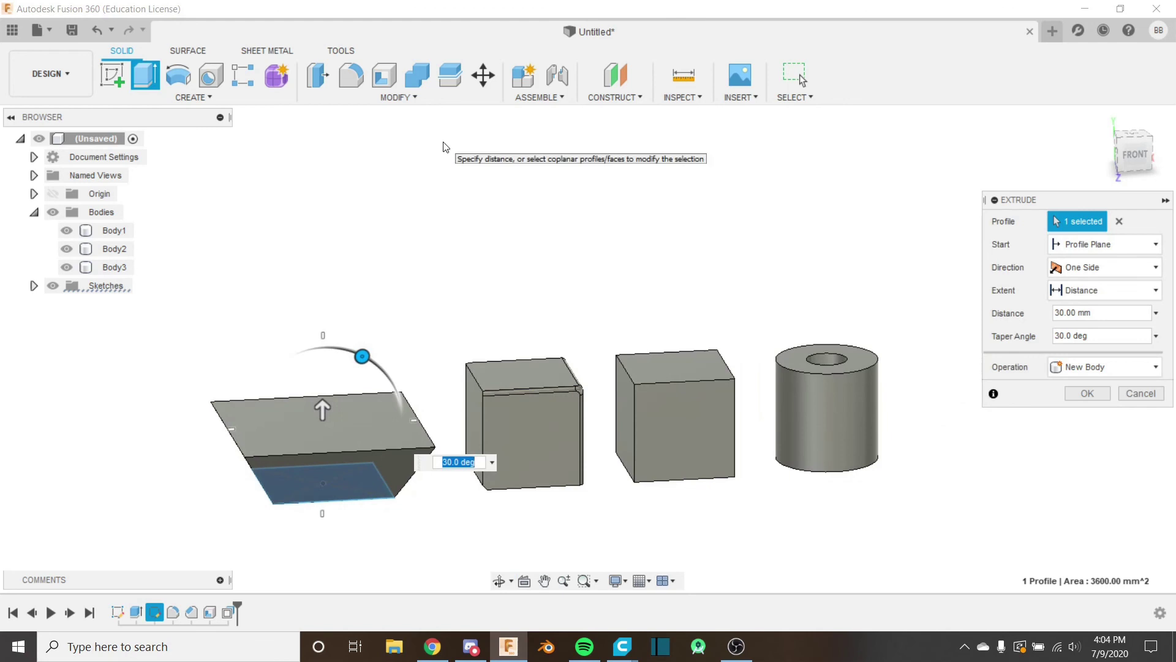
# Cancel the tapered extrusion, then open and close the Modify and Assemble menus.
pyautogui.click(1155, 397)
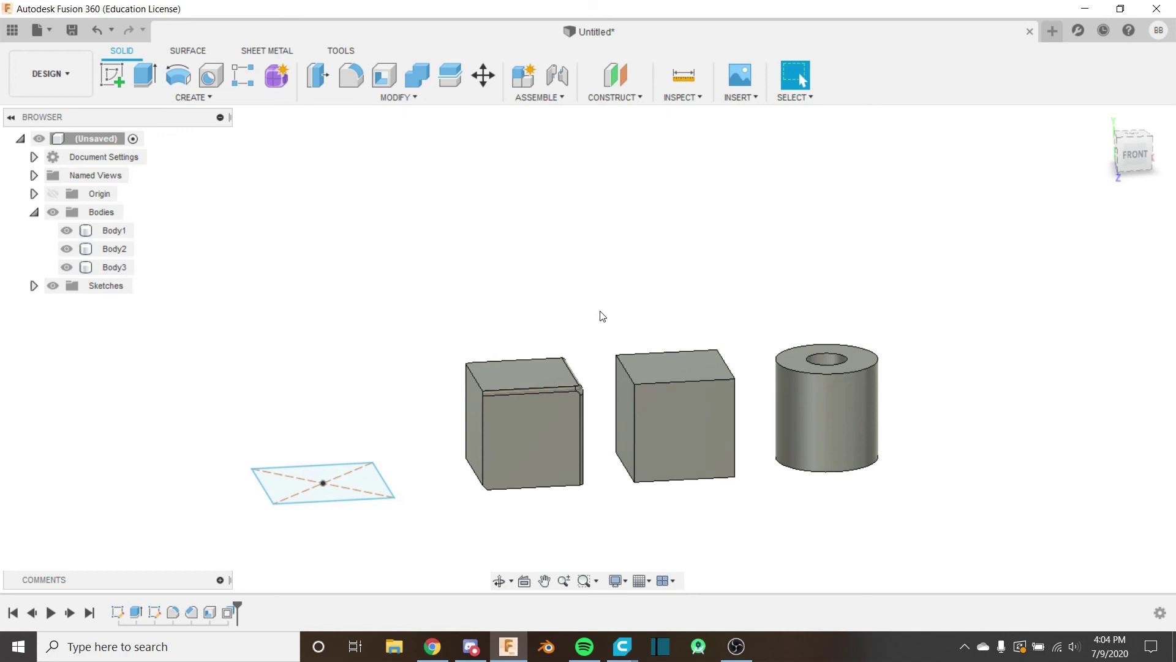
pyautogui.click(415, 100)
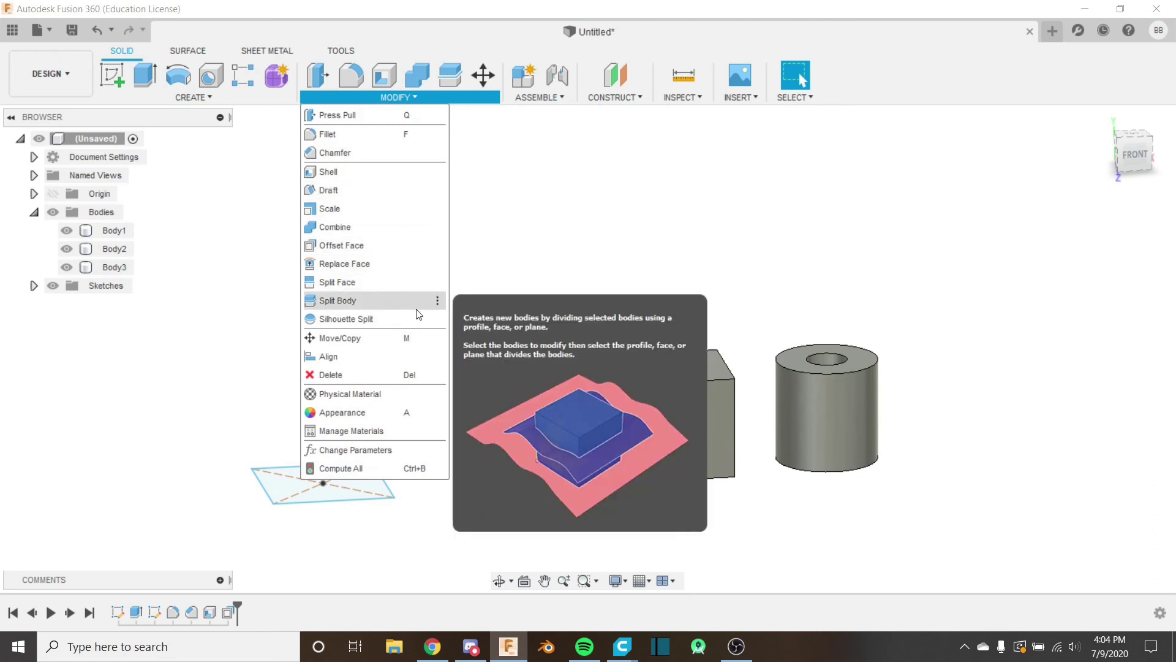
pyautogui.click(565, 288)
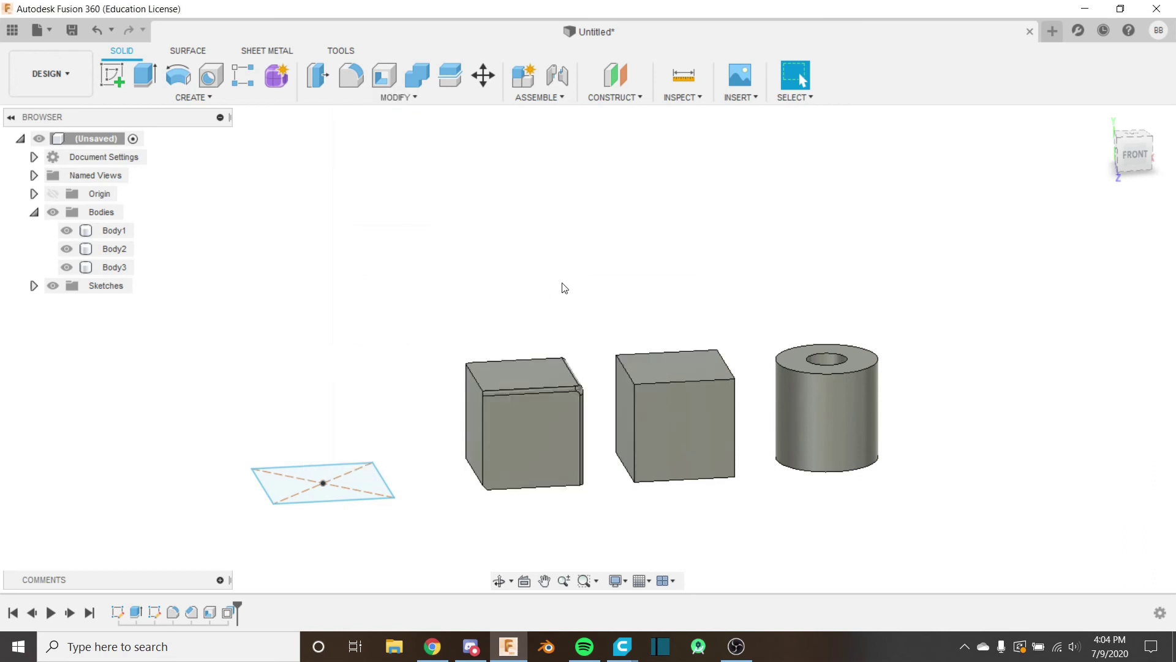
pyautogui.click(557, 97)
pyautogui.click(557, 96)
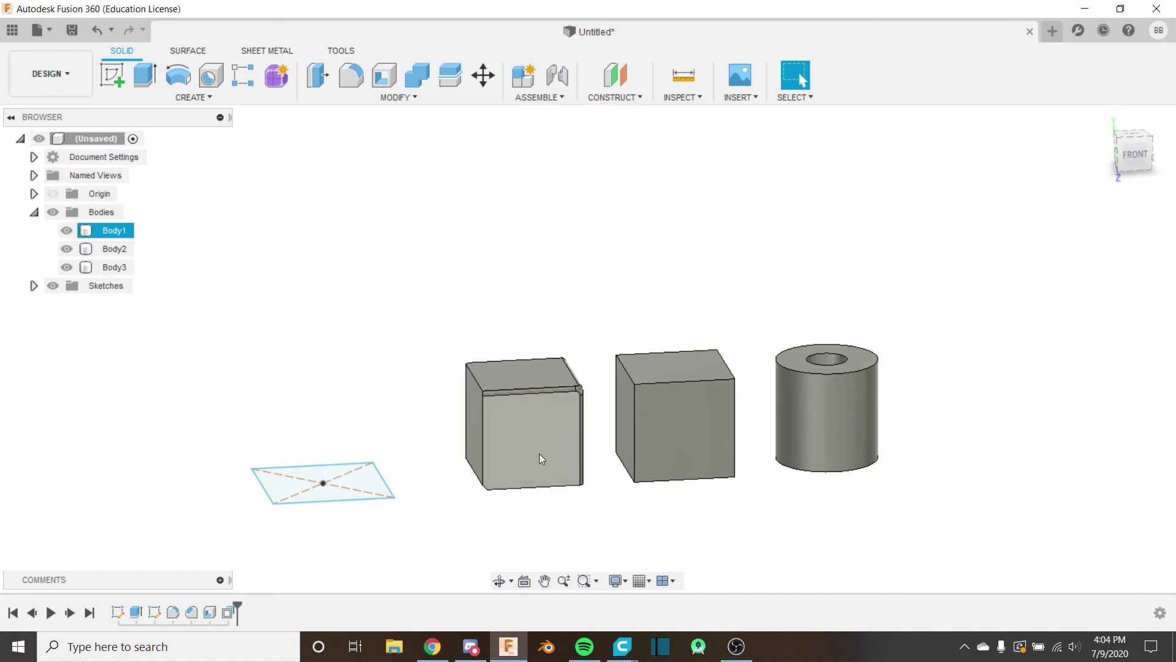